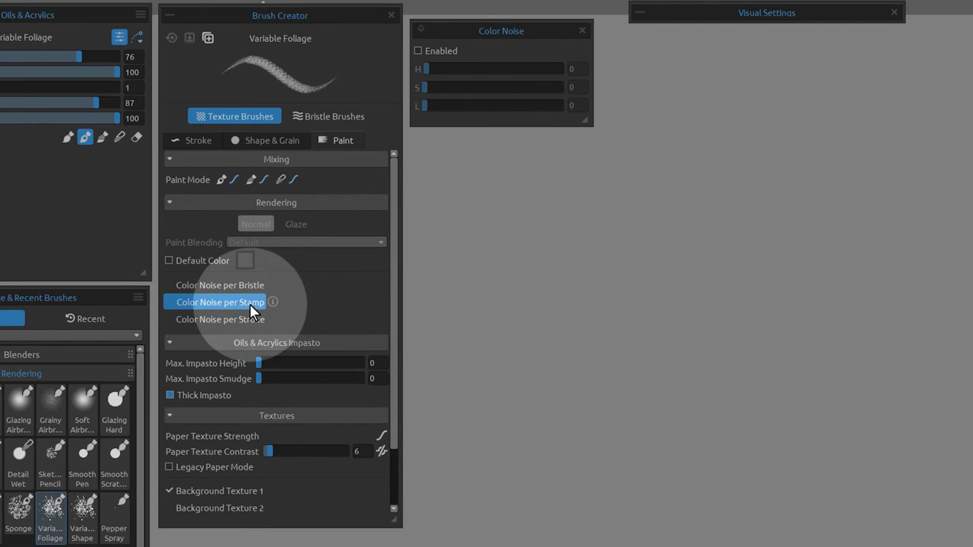
Enable per-stamp color noise with H 27 and L 27, paint green foliage, and continue with L 57
click(389, 59)
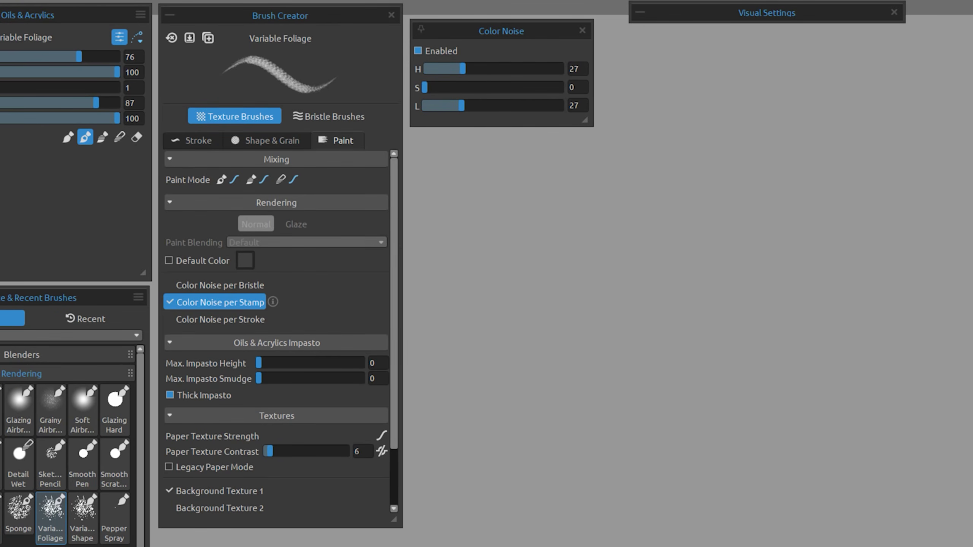
mouse_move(657, 354)
mouse_down()
mouse_move(647, 337)
mouse_move(575, 383)
mouse_move(559, 414)
mouse_move(555, 387)
mouse_up()
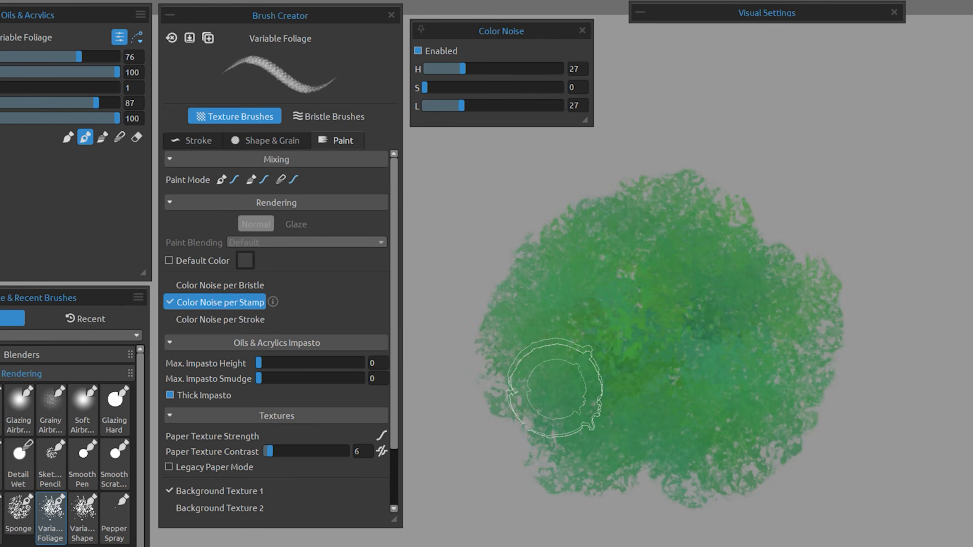
click(502, 106)
mouse_move(552, 199)
mouse_down()
mouse_move(538, 261)
mouse_move(817, 303)
mouse_move(821, 397)
mouse_move(633, 398)
mouse_move(799, 310)
mouse_move(536, 445)
mouse_move(525, 414)
mouse_up()
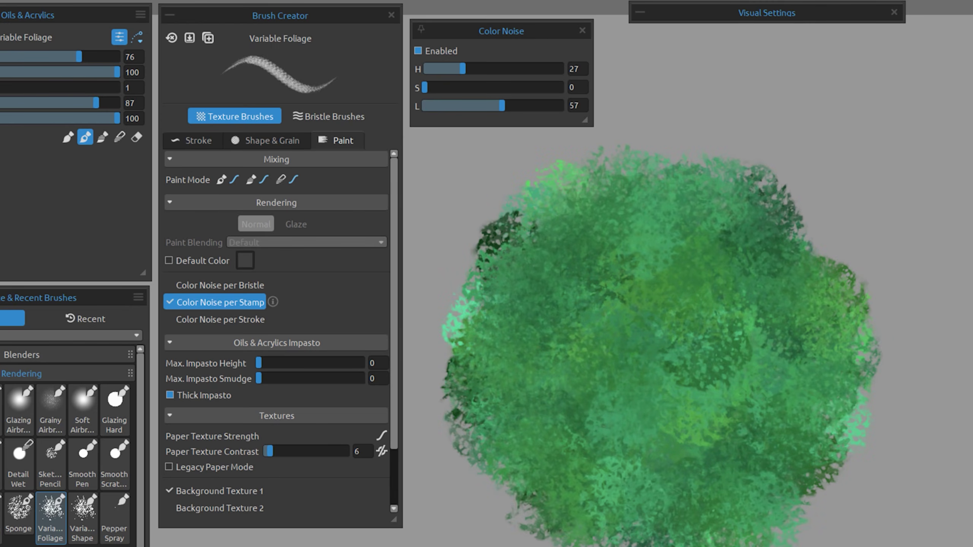
Paint a blue foliage patch beside the green one and another patch in a red hue below
mouse_move(695, 169)
mouse_down()
mouse_move(721, 218)
mouse_move(740, 199)
mouse_move(717, 180)
mouse_move(721, 203)
mouse_up()
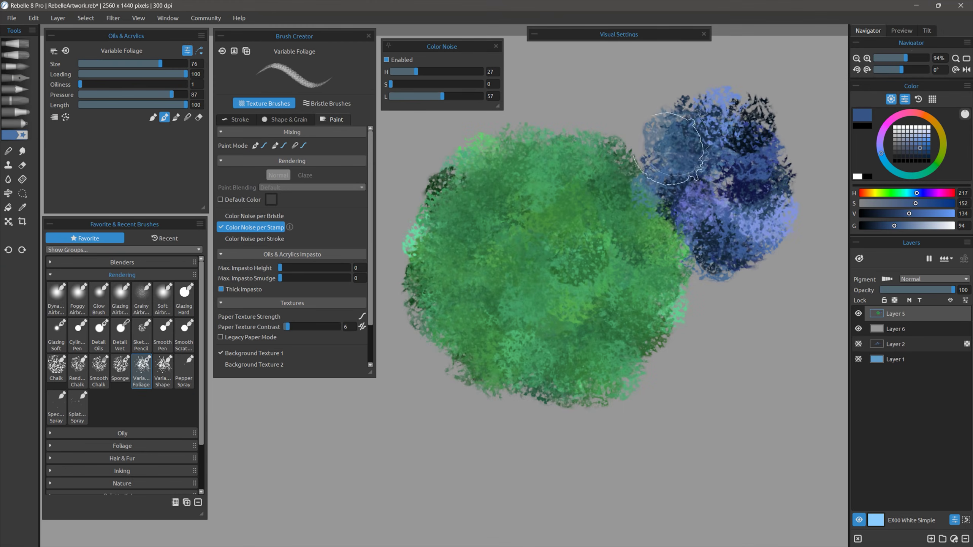
click(912, 112)
mouse_move(426, 369)
mouse_down()
mouse_move(443, 352)
mouse_move(499, 398)
mouse_move(495, 453)
mouse_move(465, 392)
mouse_move(505, 429)
mouse_up()
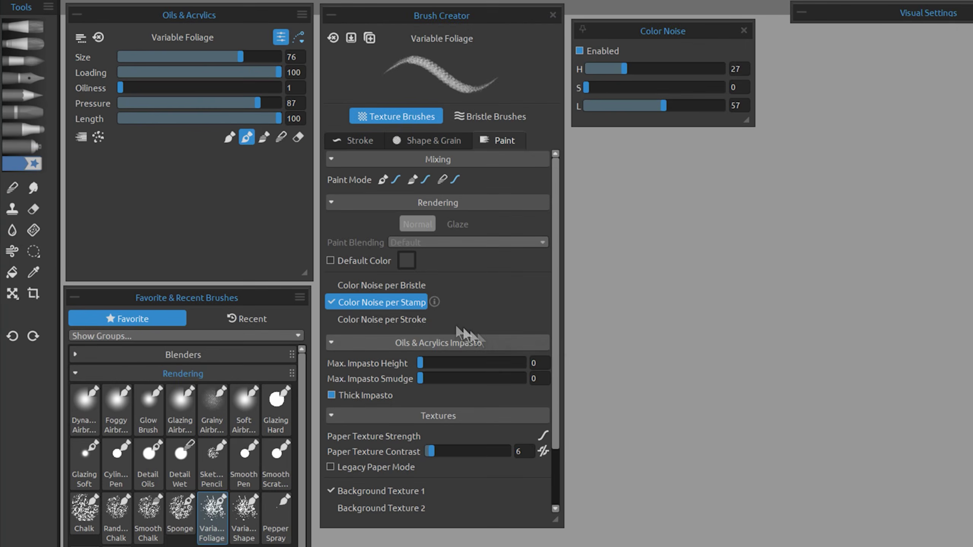
Look at Color Noise per Stroke and the other brush tools' settings, ending on the favorite Variable Foliage brush
click(259, 239)
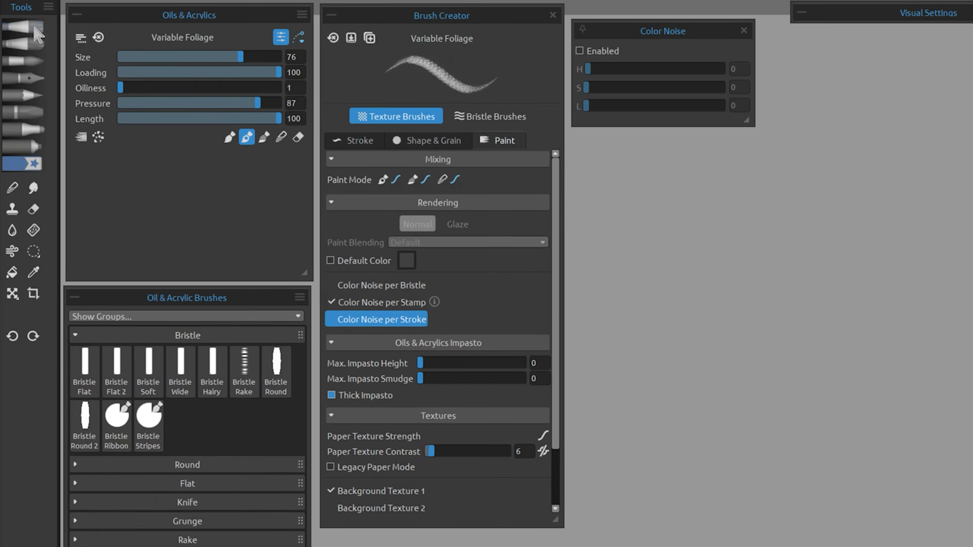
click(34, 44)
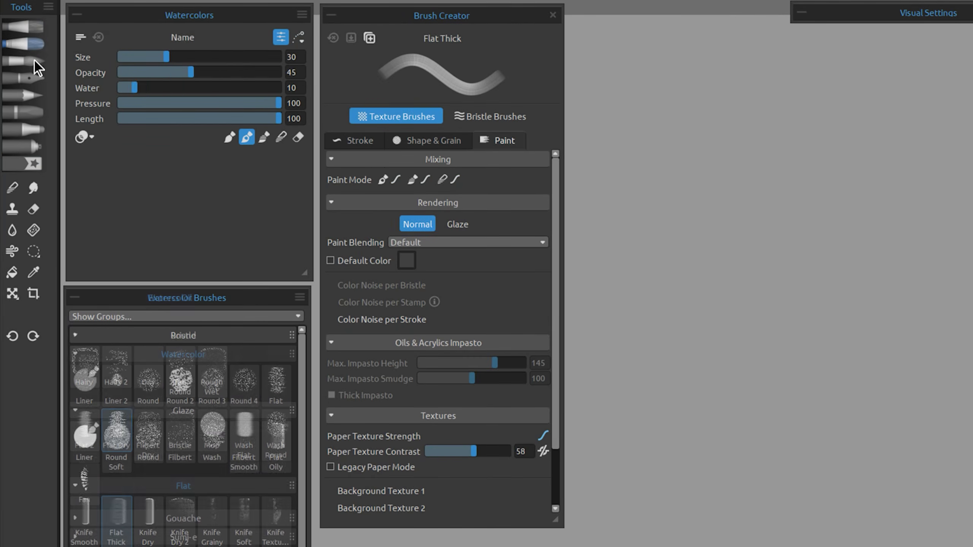
click(34, 97)
click(37, 147)
click(33, 164)
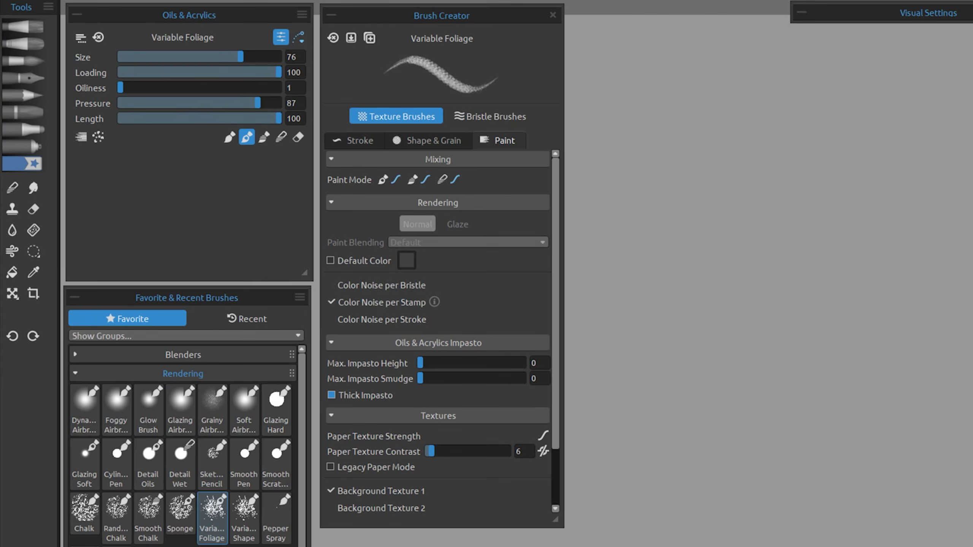
Turn off Color Noise per Stamp, enable Color Noise per Stroke and raise its hue noise
click(399, 301)
click(416, 322)
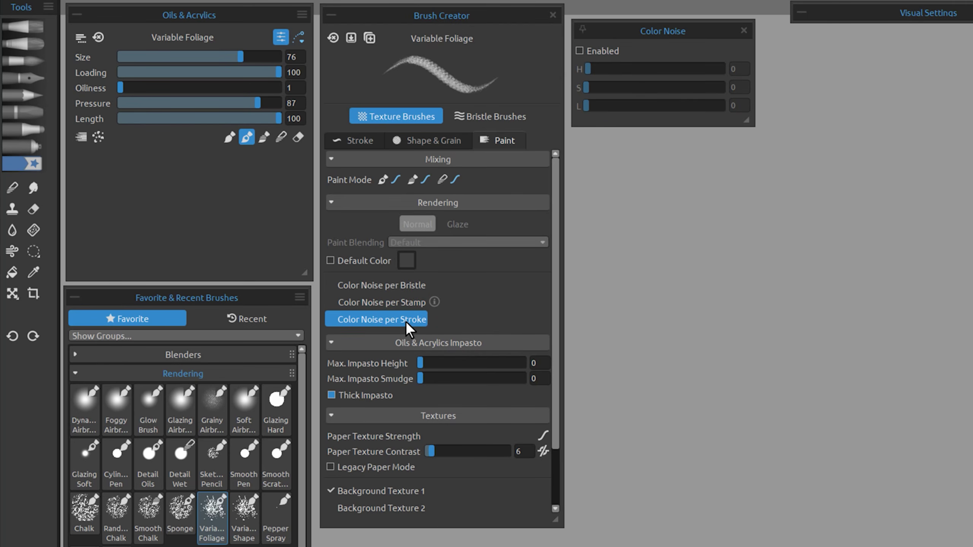
click(580, 51)
drag(588, 70, 614, 70)
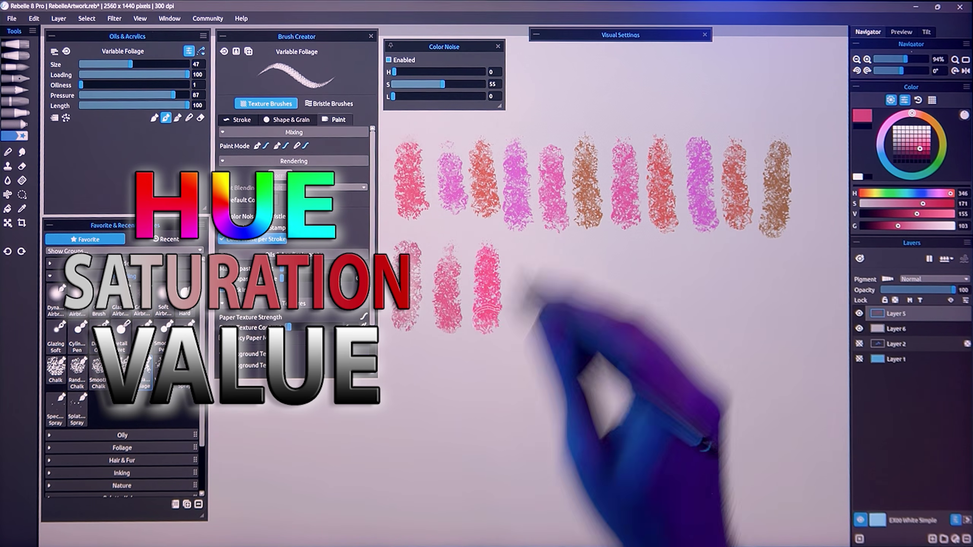
Paint rows of short vertical pink strokes to test the per-stroke saturation noise
drag(669, 257, 665, 318)
drag(402, 358, 408, 439)
drag(436, 363, 441, 437)
drag(472, 362, 478, 437)
drag(513, 356, 518, 426)
drag(549, 358, 554, 425)
drag(578, 359, 584, 426)
drag(611, 359, 621, 430)
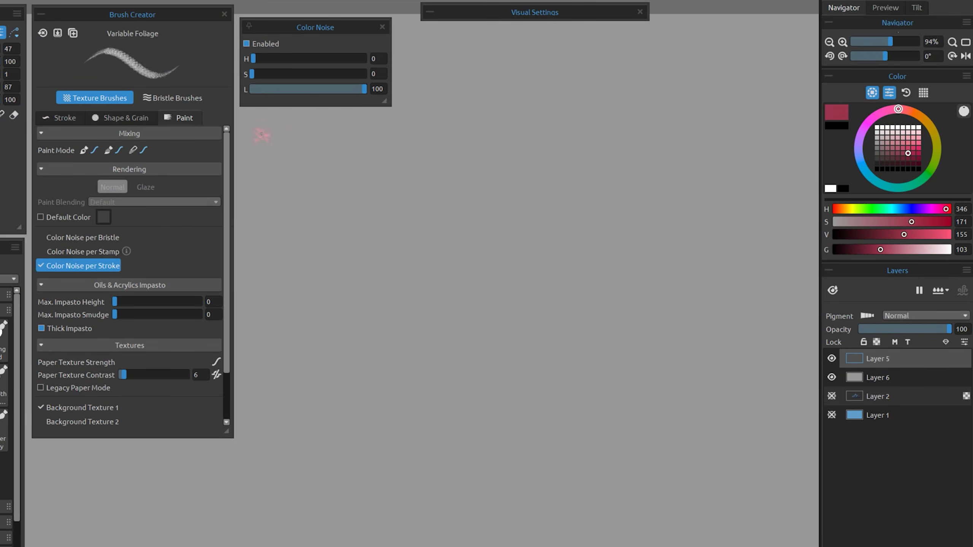
Paint a row of short vertical strokes with the per-stroke lightness noise at 100
drag(261, 126, 264, 221)
drag(299, 127, 301, 214)
drag(330, 130, 331, 214)
drag(368, 130, 370, 222)
drag(445, 131, 446, 227)
drag(490, 126, 490, 213)
drag(533, 127, 532, 213)
drag(621, 123, 623, 199)
drag(707, 128, 714, 203)
drag(756, 127, 759, 201)
Set the lightness noise to 51 and paint a second row of short vertical strokes
drag(364, 89, 311, 90)
drag(255, 265, 257, 354)
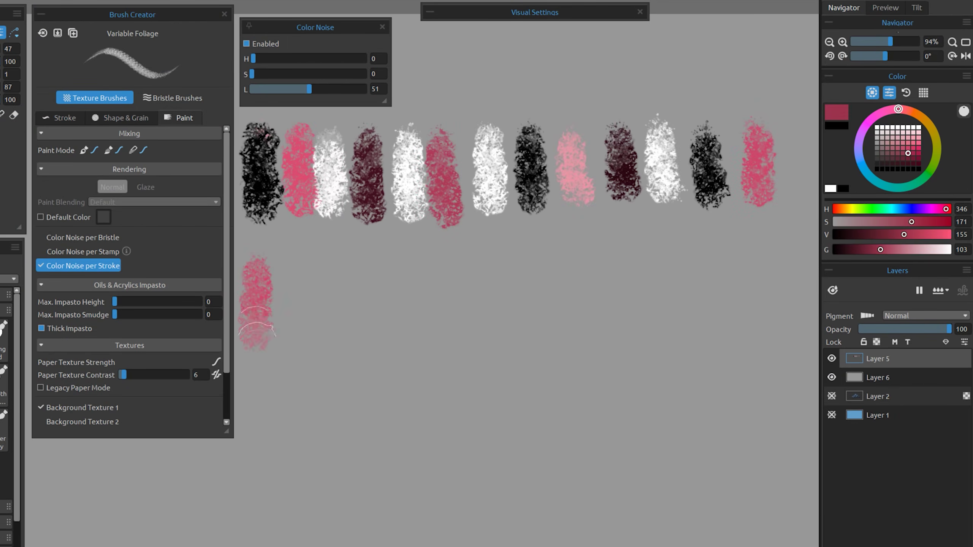
drag(291, 266, 299, 351)
Set the lightness noise to 20 and paint a third row of short vertical strokes
drag(311, 90, 275, 89)
drag(313, 397, 315, 491)
drag(355, 414, 363, 494)
drag(401, 412, 409, 484)
drag(451, 404, 459, 490)
drag(501, 401, 504, 487)
drag(546, 403, 549, 475)
drag(596, 397, 600, 477)
drag(644, 391, 649, 467)
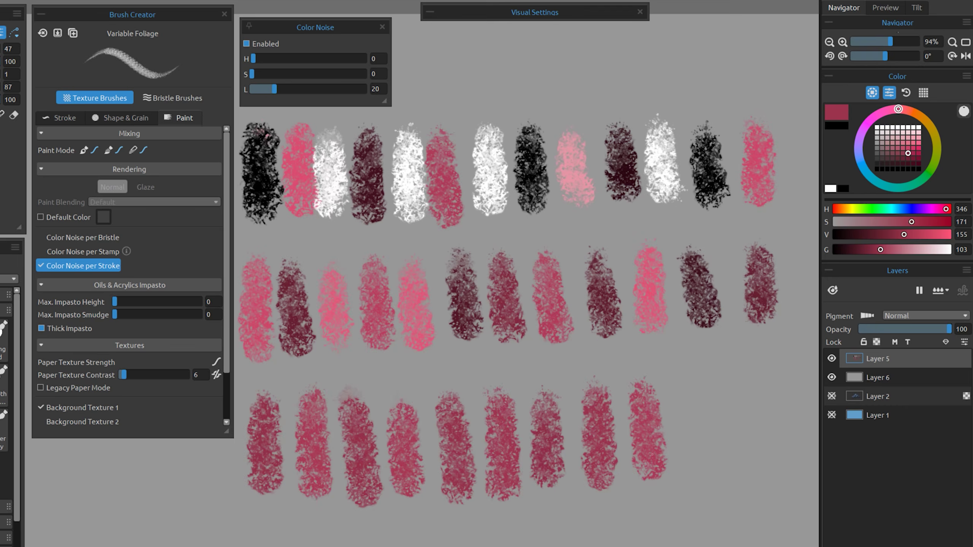
drag(692, 385, 697, 468)
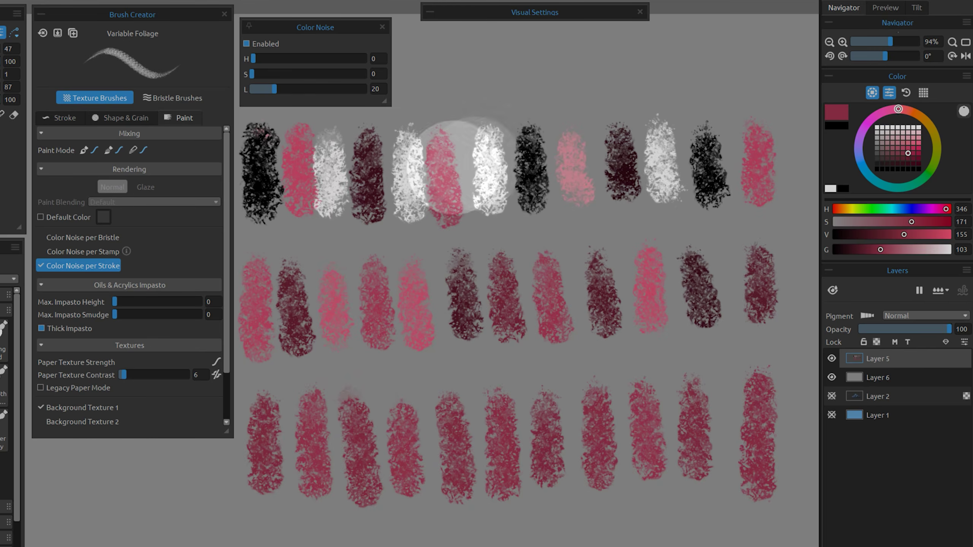
Choose a brighter green and paint a wide clump of overlapping grass blades with per-stroke color noise H 8 and L 24
drag(904, 235, 901, 235)
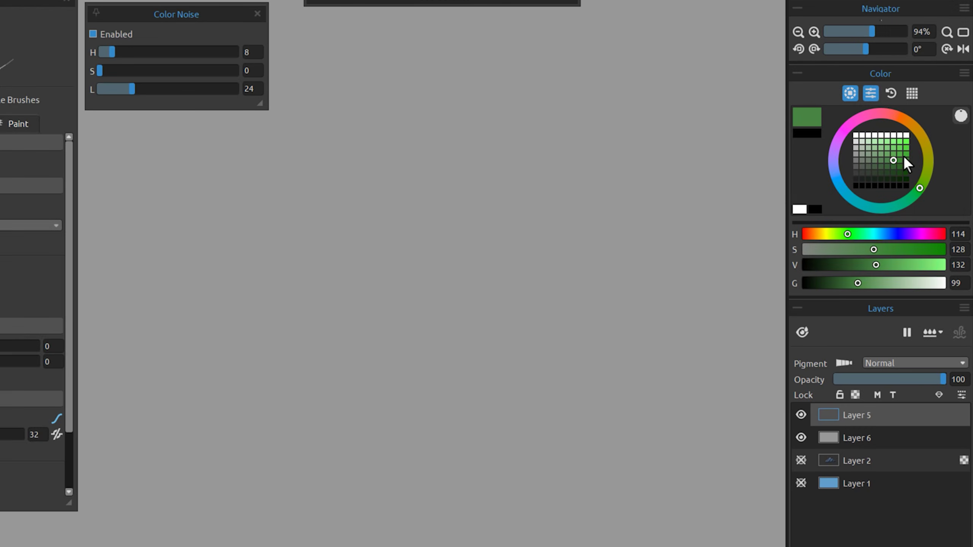
click(901, 154)
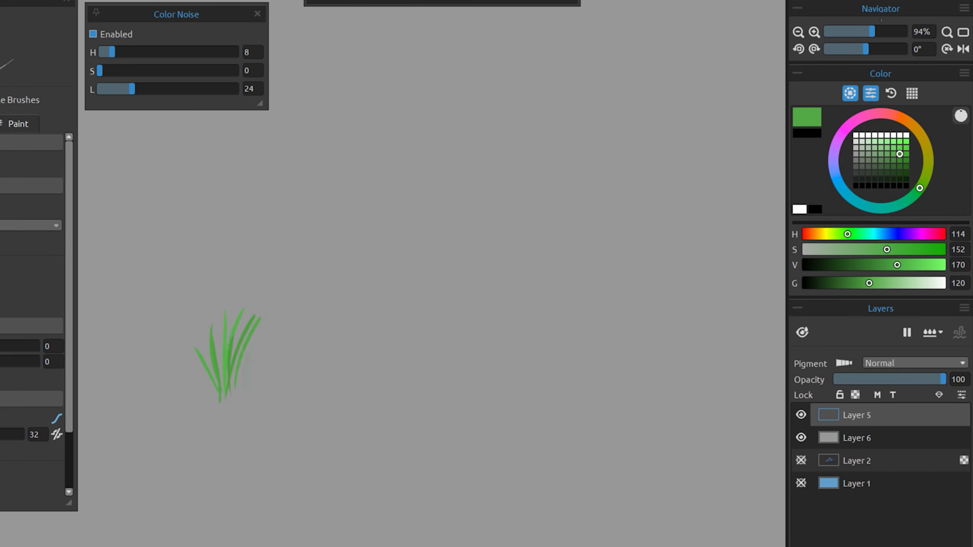
drag(247, 397, 271, 314)
drag(347, 402, 362, 317)
drag(379, 391, 402, 321)
drag(226, 427, 184, 358)
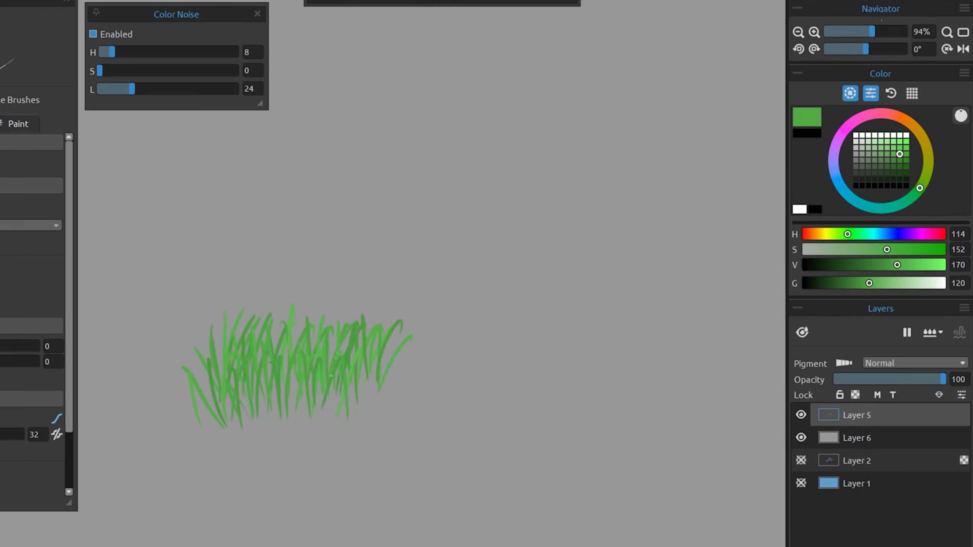
drag(435, 414, 454, 354)
drag(184, 415, 199, 370)
drag(416, 385, 441, 337)
mouse_move(199, 447)
mouse_down()
mouse_move(144, 375)
mouse_move(127, 417)
mouse_up()
drag(214, 440, 234, 395)
drag(246, 447, 248, 383)
drag(272, 434, 303, 379)
drag(377, 438, 382, 377)
drag(432, 430, 442, 379)
drag(463, 423, 491, 379)
drag(486, 427, 523, 402)
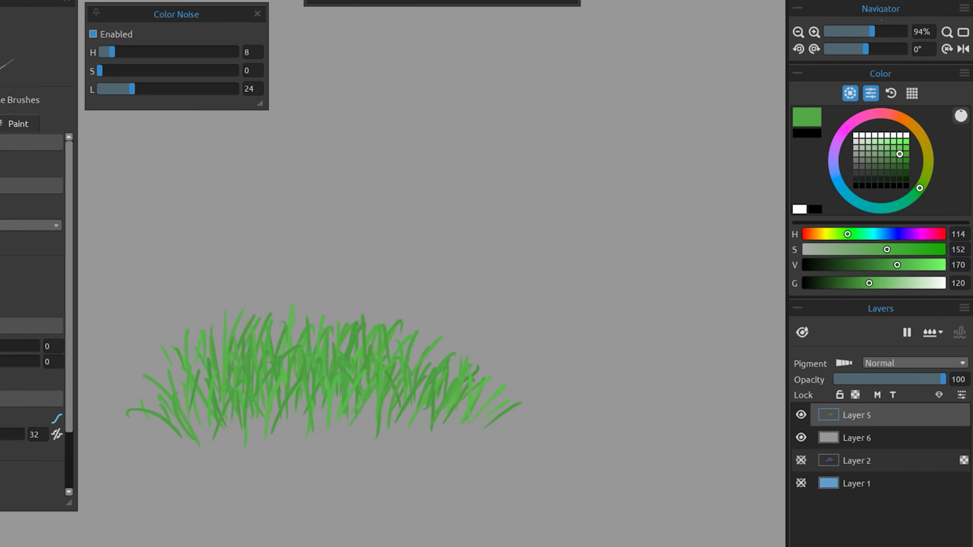
Disable color noise and paint a row of uniformly green grass above the first clump
click(93, 34)
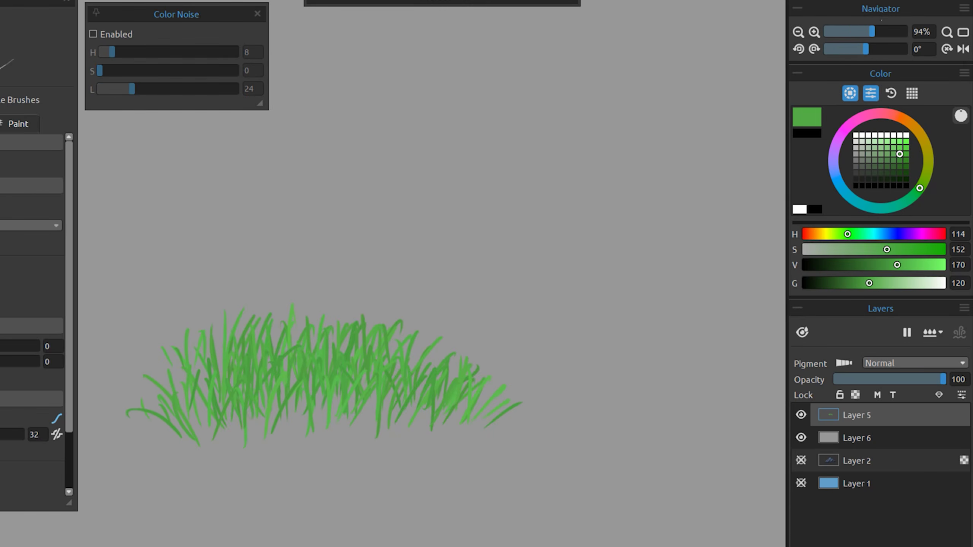
drag(275, 272, 260, 199)
drag(277, 269, 291, 194)
drag(296, 268, 285, 192)
drag(306, 261, 310, 190)
drag(321, 261, 330, 187)
drag(422, 257, 423, 190)
drag(437, 254, 442, 194)
drag(459, 267, 470, 204)
drag(184, 222, 180, 195)
drag(462, 258, 491, 214)
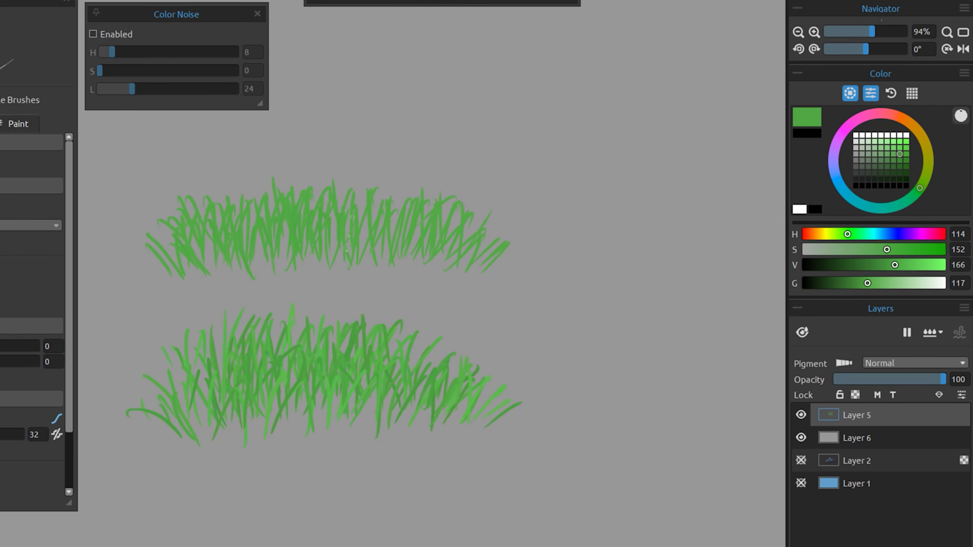
Choose a lighter green and add a few blades to the uniform grass row
click(899, 147)
drag(301, 240, 305, 218)
drag(215, 246, 211, 219)
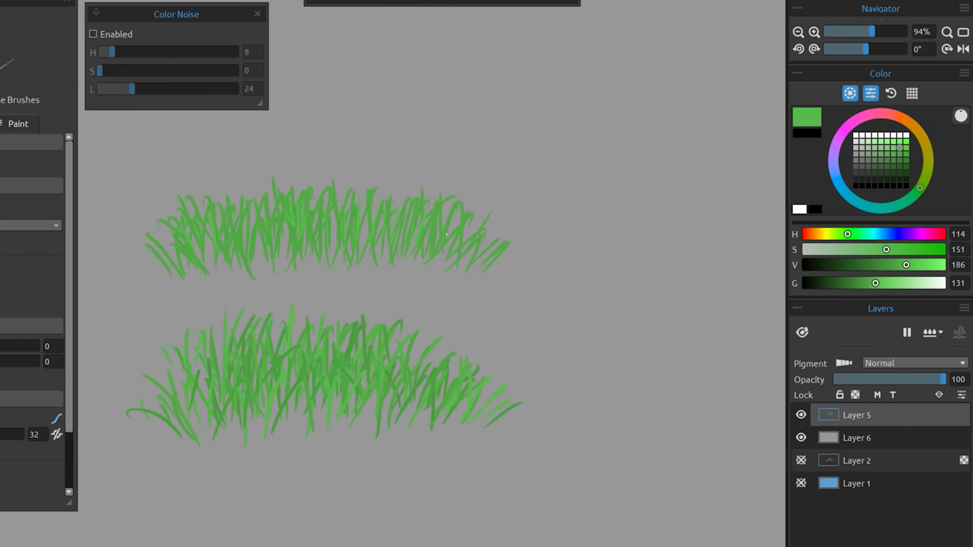
Set the maximum impasto height to 200 and paint a short row of grass above the others
drag(2, 346, 40, 349)
drag(285, 165, 303, 169)
drag(314, 128, 317, 165)
drag(325, 164, 344, 170)
drag(354, 170, 373, 171)
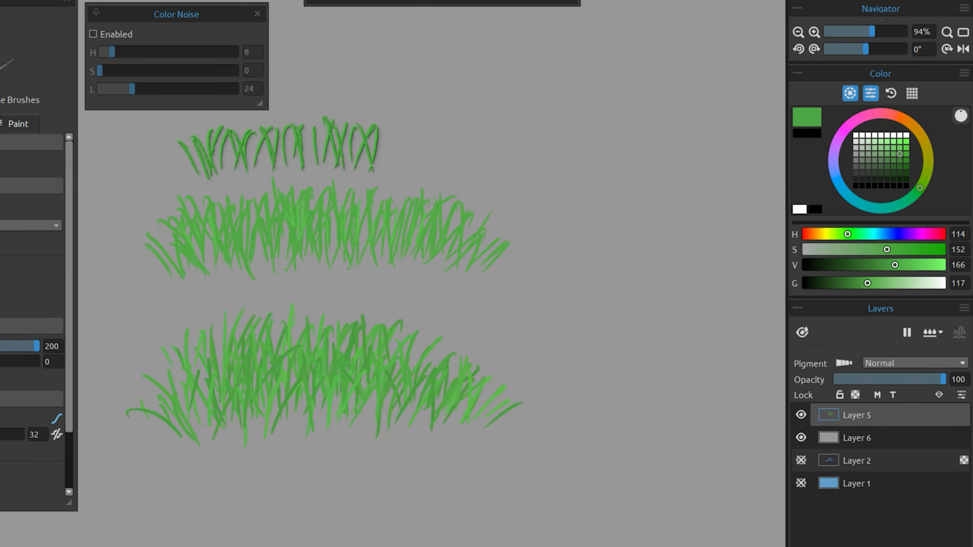
drag(387, 115, 375, 169)
drag(393, 119, 399, 174)
drag(433, 129, 418, 174)
drag(480, 133, 464, 165)
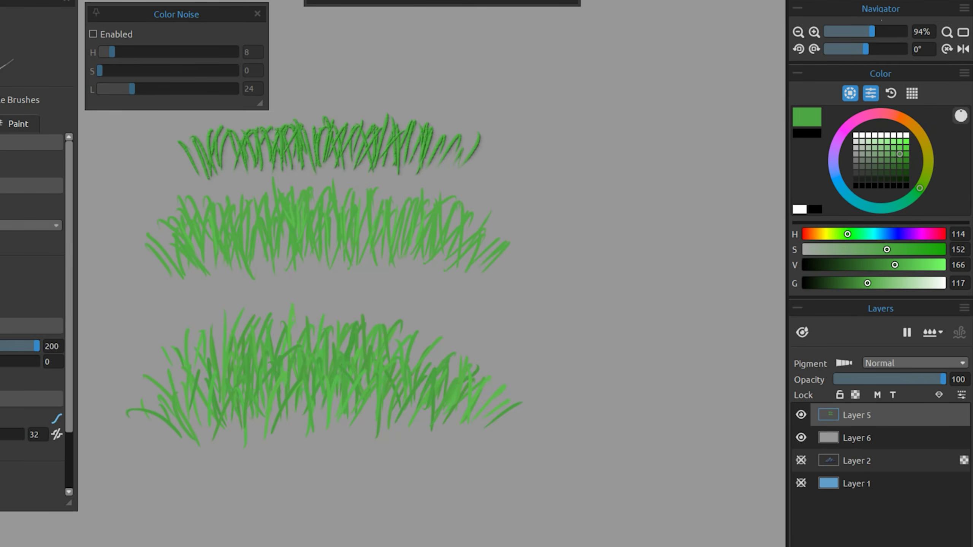
Sample green from the lower clump, reset the impasto height to 0 and paint a grass row beneath it
alt+click(243, 410)
drag(36, 347, 1, 346)
drag(234, 474, 237, 512)
drag(263, 471, 264, 510)
drag(332, 469, 334, 504)
drag(458, 472, 444, 507)
drag(155, 460, 196, 509)
drag(199, 463, 204, 509)
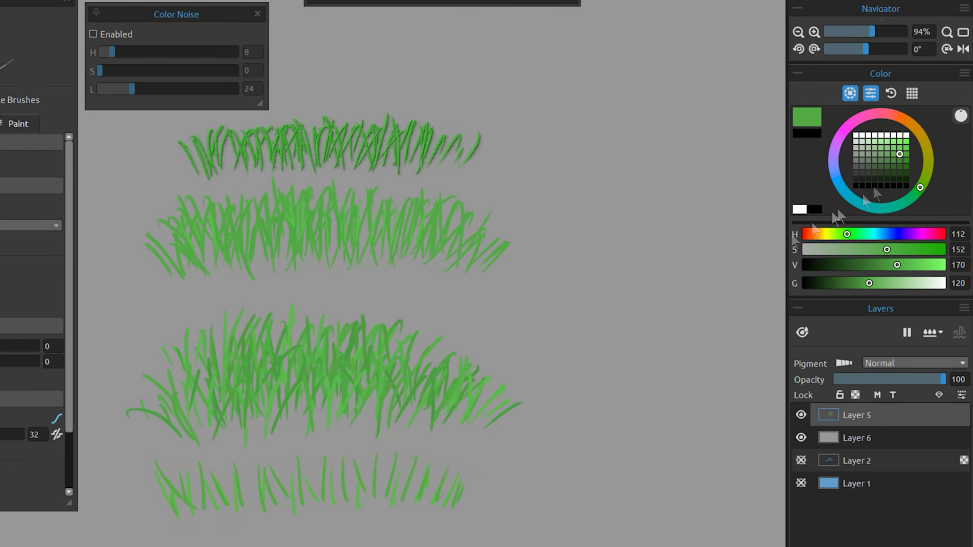
Add darker green and lighter green blades to the lowest grass row, changing the color manually
click(893, 160)
drag(169, 459, 193, 500)
drag(209, 463, 213, 508)
drag(378, 465, 379, 506)
click(893, 147)
drag(273, 464, 283, 503)
drag(182, 464, 191, 501)
drag(145, 475, 168, 507)
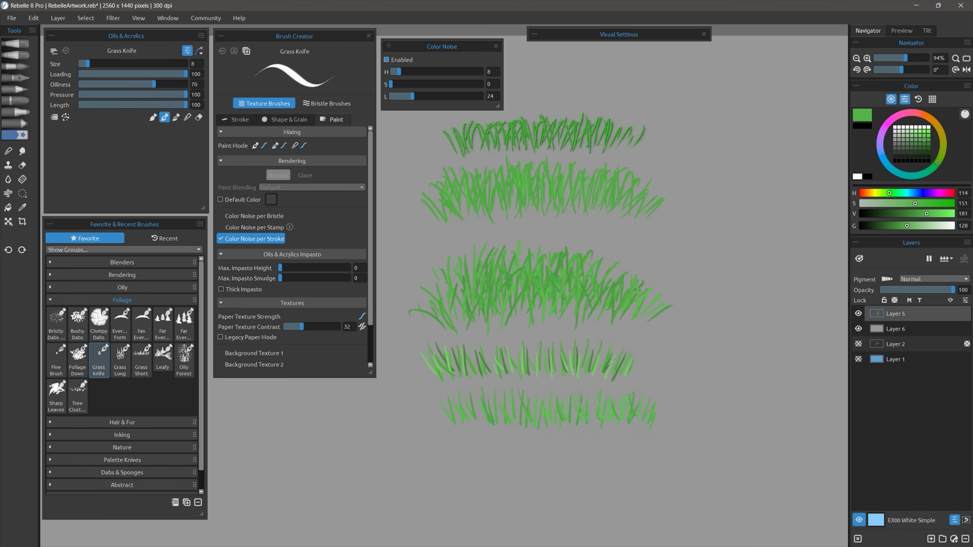
Clear the layer, set the hue noise to 18 with more lightness noise, and paint a patch of grass blades
key(Delete)
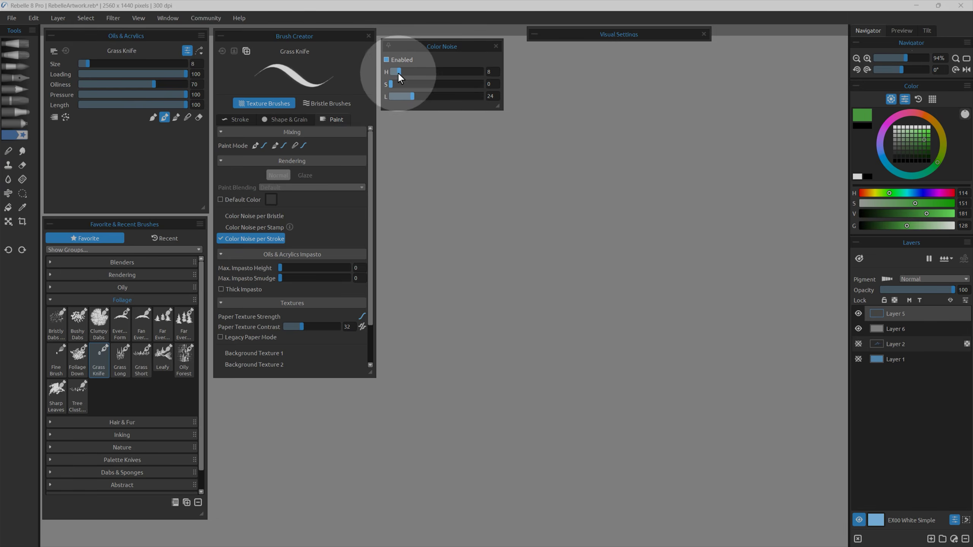
drag(412, 96, 431, 97)
drag(399, 72, 407, 72)
drag(425, 157, 435, 179)
drag(436, 154, 435, 182)
drag(439, 156, 445, 182)
drag(451, 153, 449, 180)
drag(456, 152, 461, 177)
drag(467, 152, 477, 181)
drag(483, 150, 482, 176)
drag(493, 155, 487, 176)
Set the lightness noise to 28 and paint a second patch of grass blades beside the first
drag(431, 96, 417, 96)
drag(512, 160, 519, 180)
drag(535, 149, 530, 180)
drag(544, 150, 541, 179)
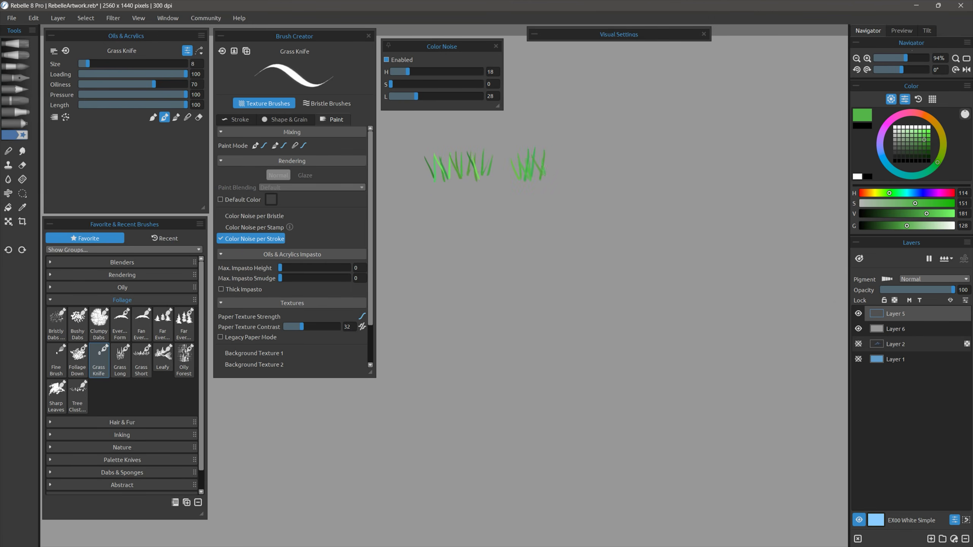
Set the hue noise to 4 and paint a third patch of grass blades
drag(408, 71, 394, 72)
drag(601, 157, 609, 179)
drag(614, 155, 611, 179)
drag(619, 157, 617, 178)
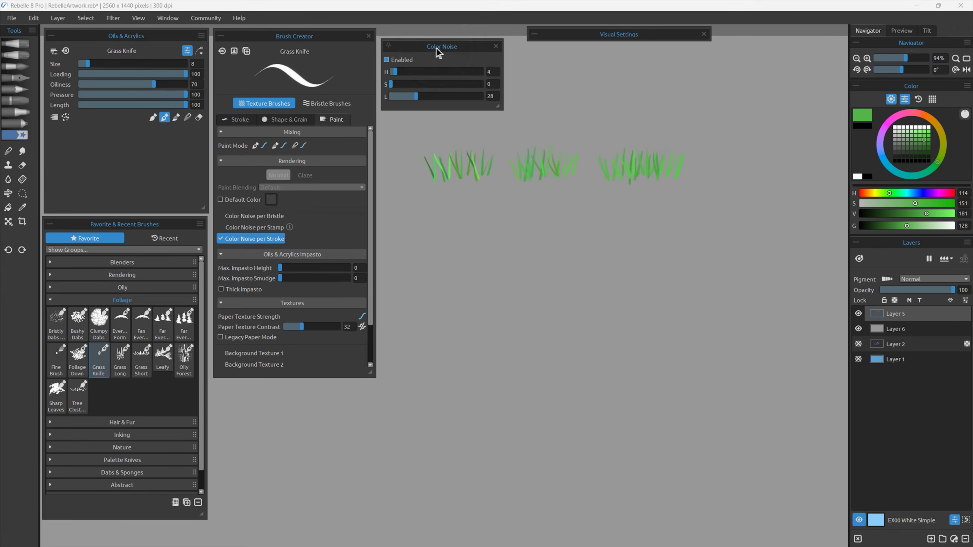
Dock the Color Noise panel between the Color and Layers panels
drag(441, 46, 906, 232)
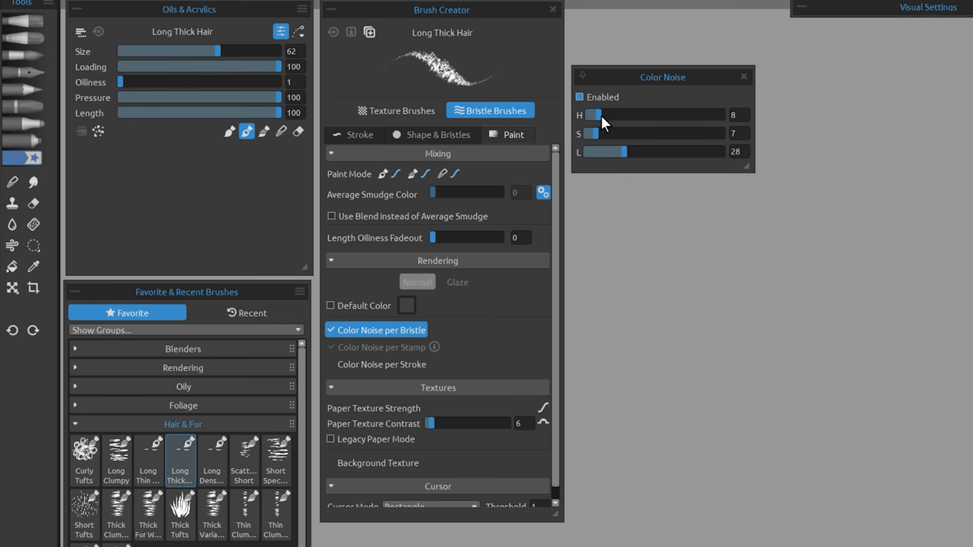
Set the Long Thick Hair brush's per-bristle hue noise to 100 and paint straight, wavy and short curved strokes
mouse_move(601, 115)
mouse_down()
mouse_move(685, 128)
mouse_move(728, 123)
mouse_up()
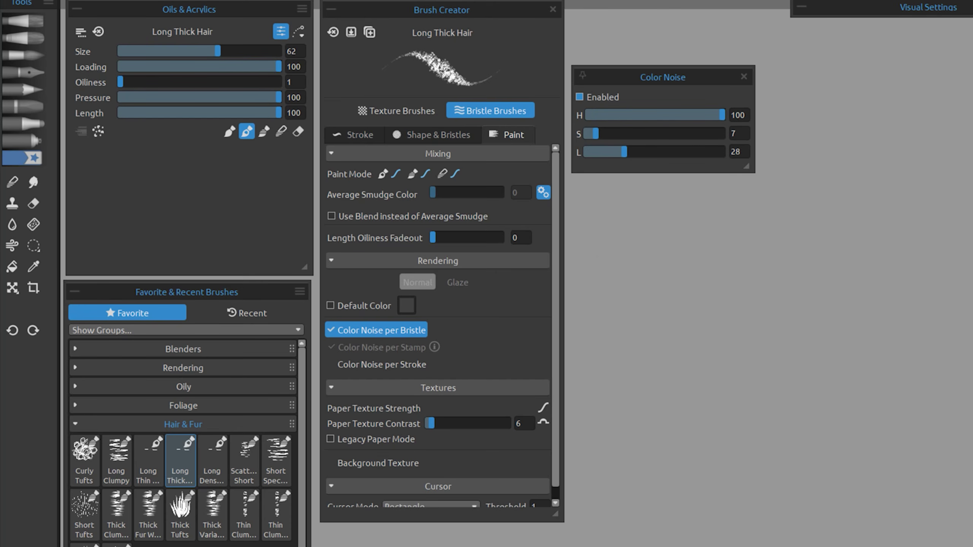
mouse_move(591, 268)
mouse_down()
mouse_move(803, 240)
mouse_move(972, 258)
mouse_up()
mouse_move(661, 285)
mouse_down()
mouse_move(655, 384)
mouse_move(911, 318)
mouse_move(972, 349)
mouse_up()
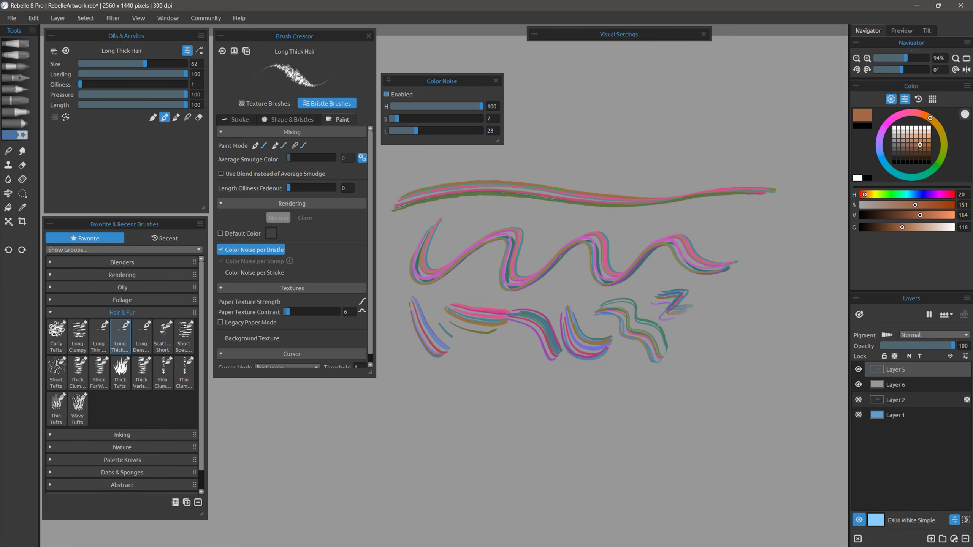
drag(667, 318, 713, 345)
drag(721, 293, 748, 340)
drag(774, 285, 805, 343)
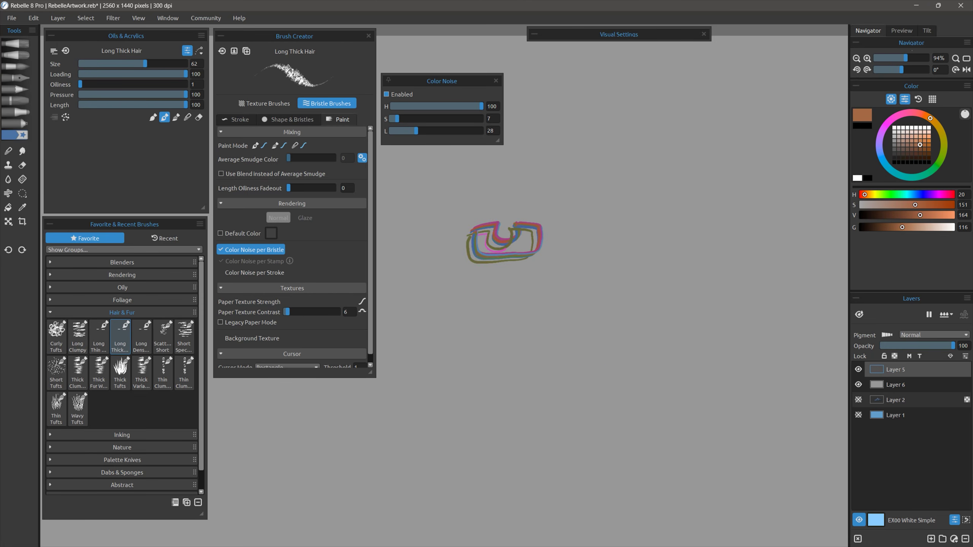
Sketch a face's nose and lips with the multicolored bristle strokes, adding to the eye outlines
drag(575, 226, 598, 330)
drag(472, 396, 647, 379)
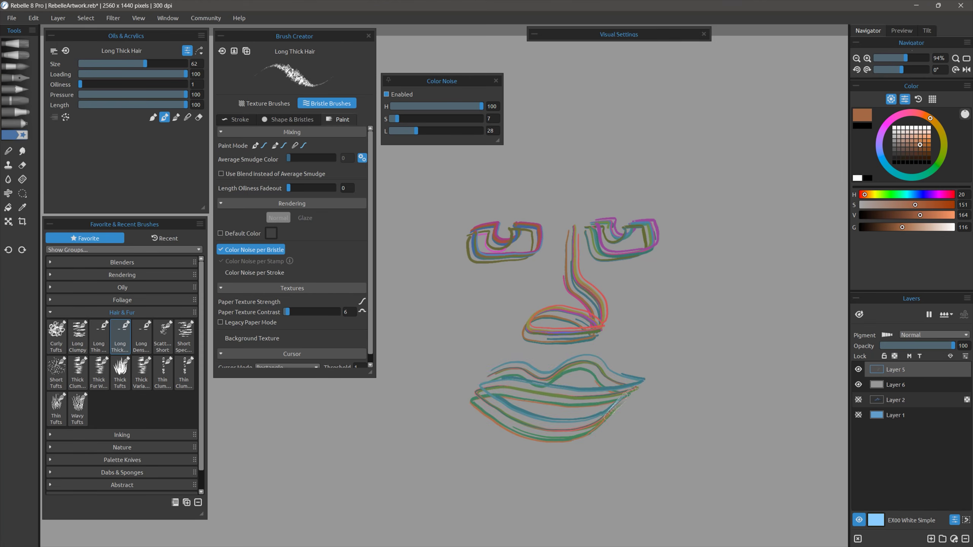
mouse_move(540, 180)
mouse_down()
mouse_move(452, 422)
mouse_move(672, 271)
mouse_move(540, 132)
mouse_up()
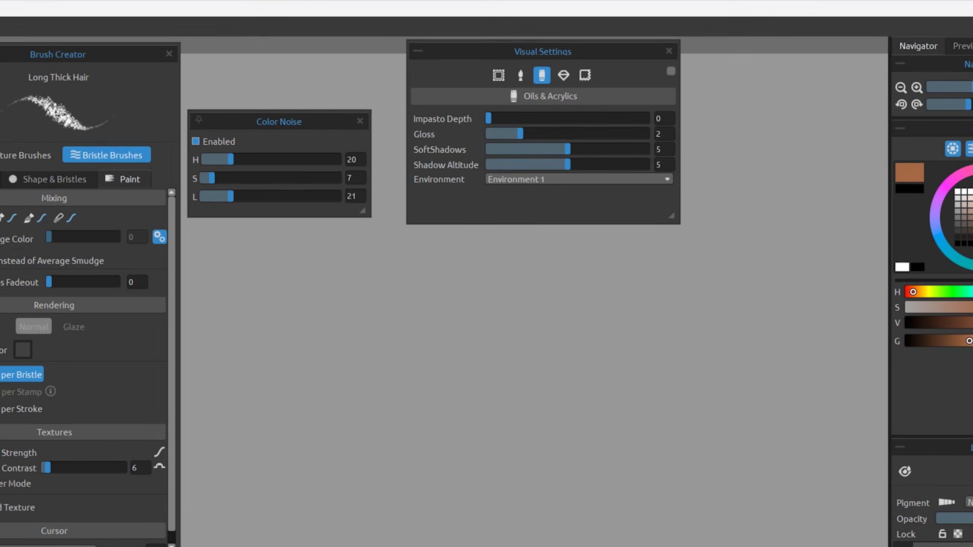
Paint dense back-and-forth swaths of hair strokes with reduced per-bristle color noise
mouse_move(237, 410)
mouse_down()
mouse_move(403, 295)
mouse_move(651, 414)
mouse_up()
drag(555, 395, 559, 383)
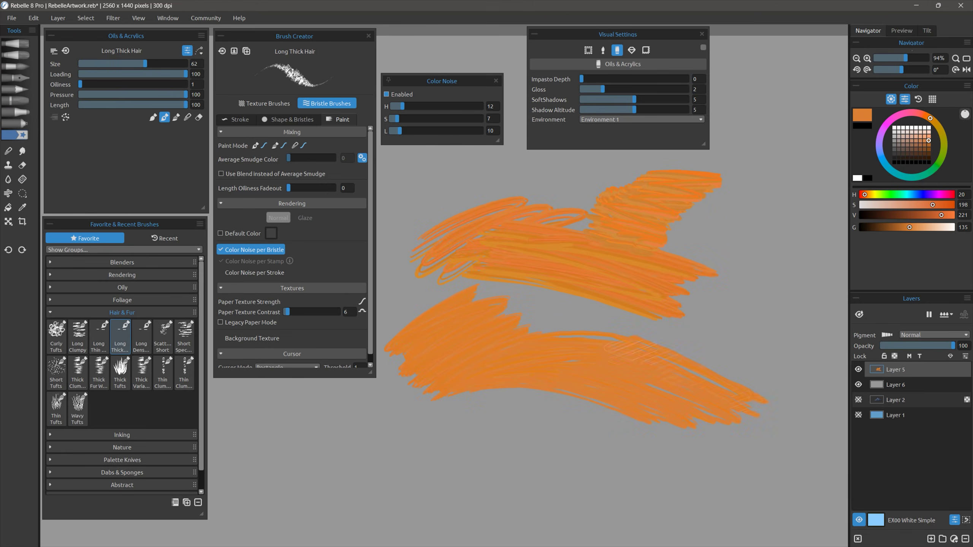
Paint dense blue and green hair swaths across the orange ones with per-bristle color noise
drag(632, 353, 766, 414)
click(882, 156)
mouse_move(372, 447)
mouse_down()
mouse_move(527, 378)
mouse_move(640, 345)
mouse_move(641, 367)
mouse_up()
click(934, 168)
mouse_move(455, 192)
mouse_down()
mouse_move(613, 276)
mouse_move(458, 201)
mouse_move(690, 291)
mouse_move(747, 291)
mouse_move(747, 410)
mouse_up()
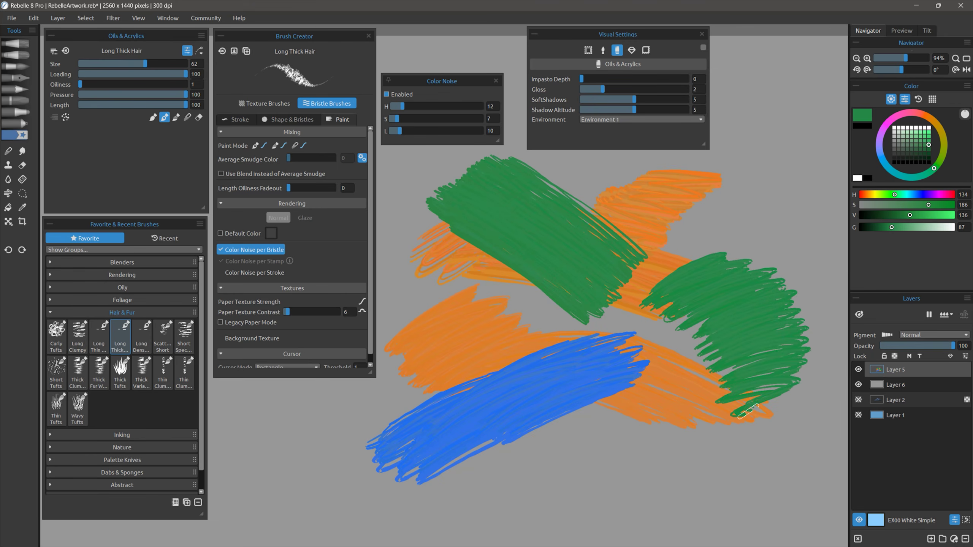
Turn off color noise per bristle and paint a plain blue swath above the noisy blue one
scroll(549, 283, up, 3)
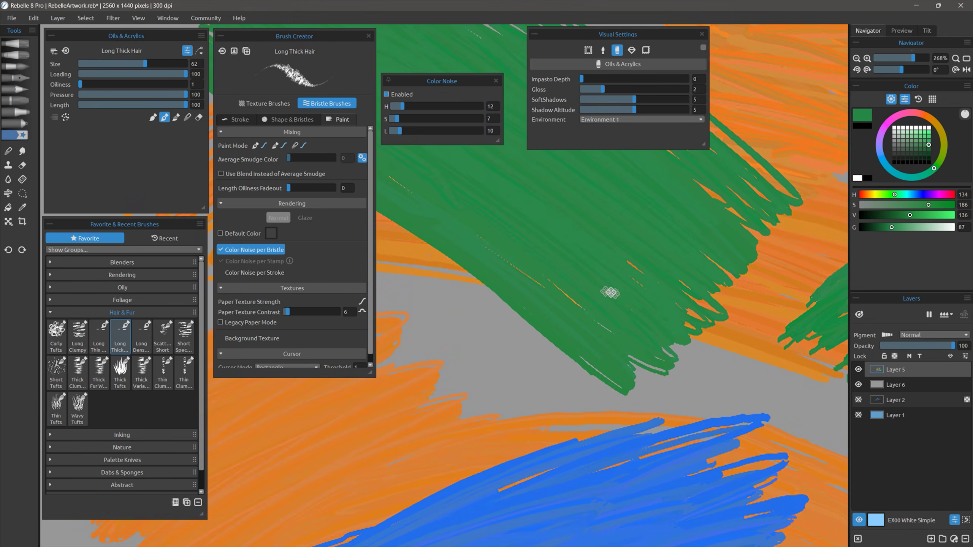
key(Tab)
scroll(439, 323, up, 2)
mouse_move(505, 338)
mouse_down()
mouse_move(425, 423)
mouse_move(477, 246)
mouse_up()
drag(492, 383, 543, 218)
drag(549, 294, 589, 311)
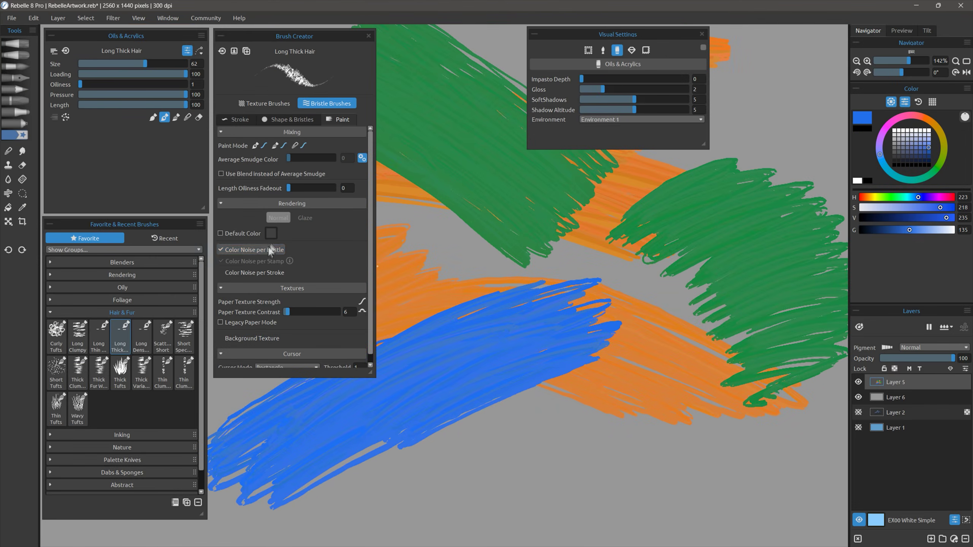
click(267, 247)
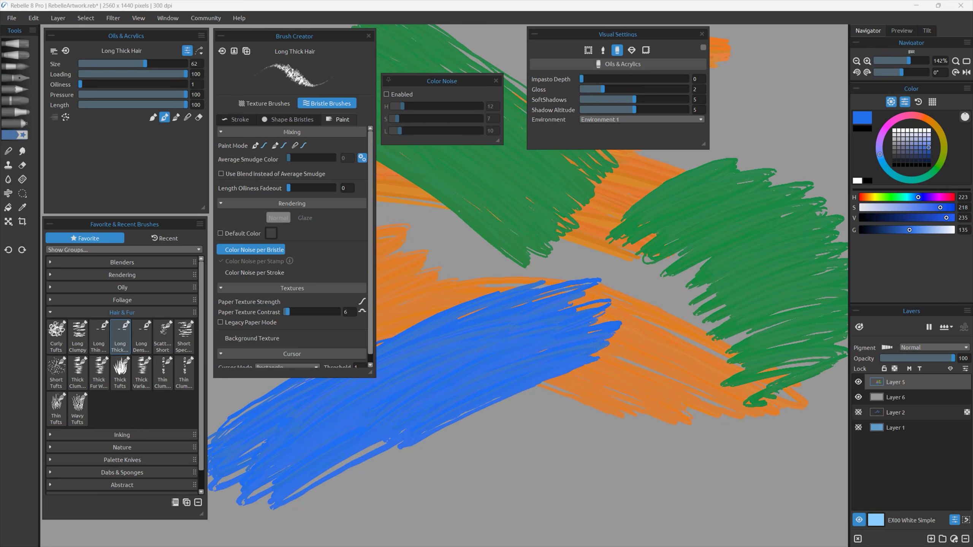
mouse_move(422, 291)
mouse_down()
mouse_move(568, 234)
mouse_move(422, 300)
mouse_move(555, 215)
mouse_up()
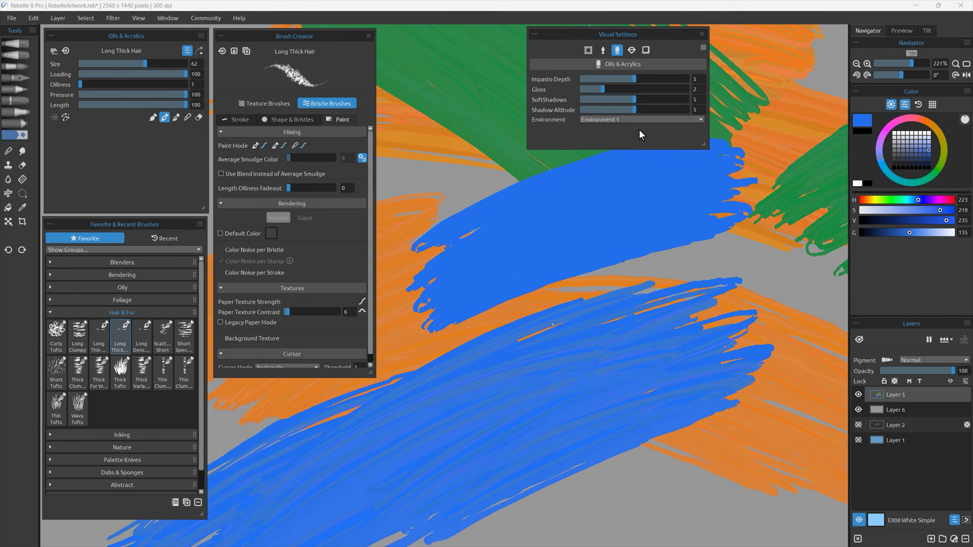
Paint blue swaths with the thick bristles' Add Impasto raised, and again with it lowered to 16
click(292, 119)
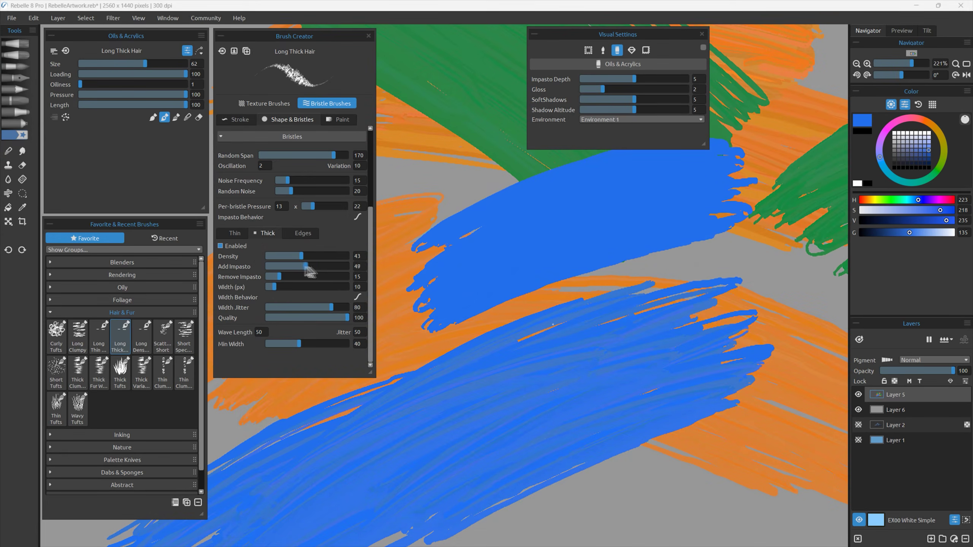
drag(306, 268, 325, 268)
mouse_move(649, 171)
mouse_down()
mouse_move(676, 184)
mouse_move(443, 305)
mouse_up()
drag(325, 267, 280, 267)
drag(705, 230, 470, 347)
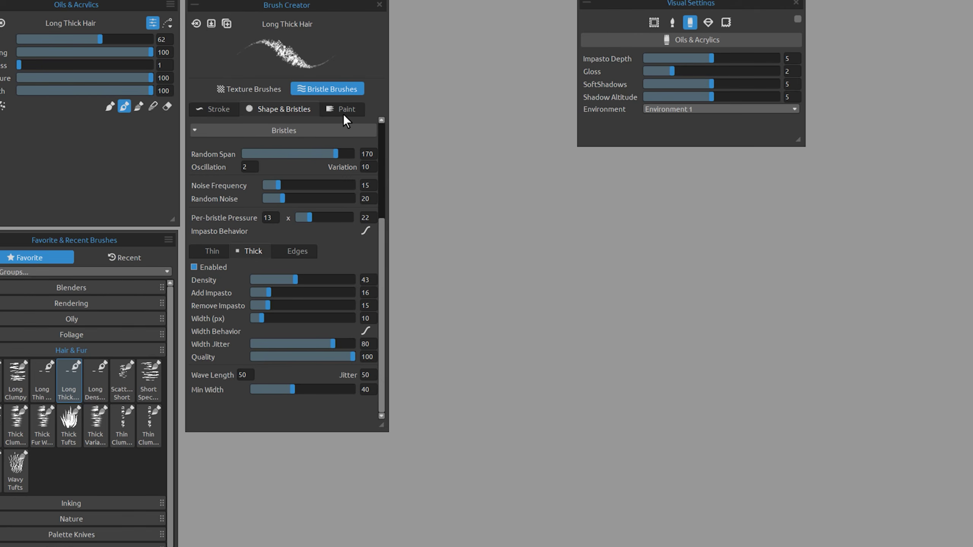
Enable color noise per bristle, set hue to 18 and lightness to 20, and paint blue test strokes
click(345, 111)
click(416, 77)
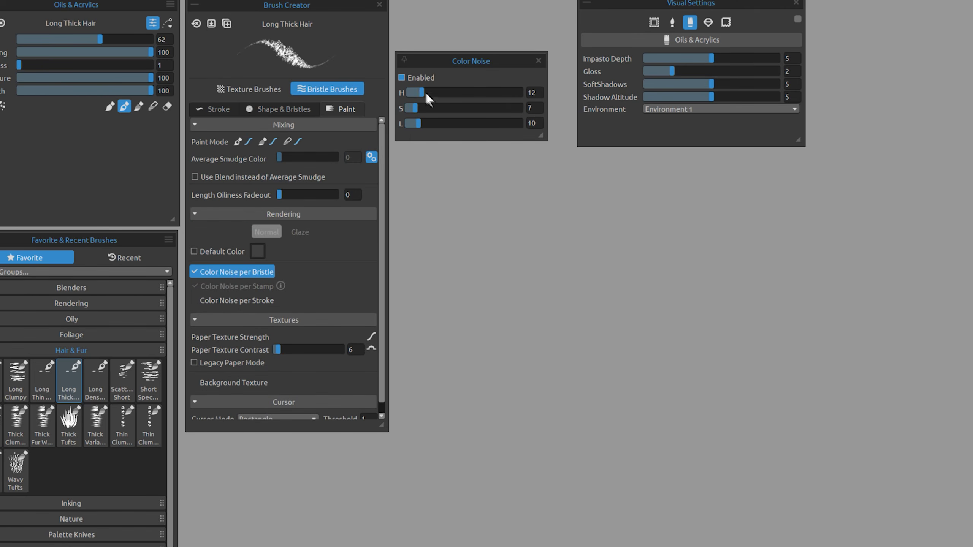
mouse_move(449, 238)
mouse_down()
mouse_move(728, 256)
mouse_move(654, 253)
mouse_up()
click(429, 94)
mouse_move(459, 296)
mouse_down()
mouse_move(730, 331)
mouse_move(677, 351)
mouse_up()
click(428, 123)
drag(433, 399, 786, 368)
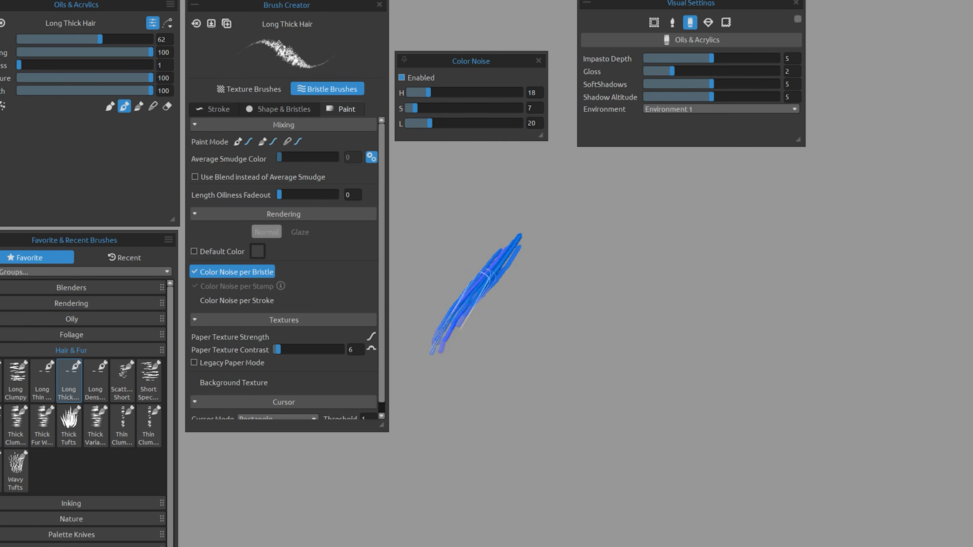
Paint dense blue, crimson and olive green impasto swaths with the per-bristle color noise
mouse_move(475, 293)
mouse_down()
mouse_move(575, 295)
mouse_move(568, 357)
mouse_move(647, 274)
mouse_move(610, 358)
mouse_up()
mouse_move(709, 249)
mouse_down()
mouse_move(766, 326)
mouse_move(824, 230)
mouse_move(881, 211)
mouse_move(843, 292)
mouse_up()
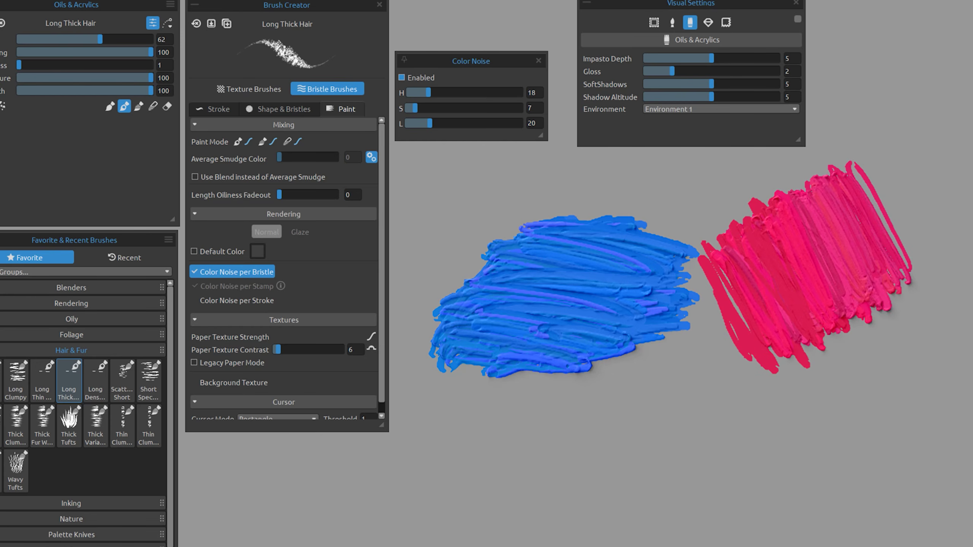
mouse_move(705, 337)
mouse_down()
mouse_move(548, 414)
mouse_move(575, 479)
mouse_move(665, 421)
mouse_move(777, 412)
mouse_up()
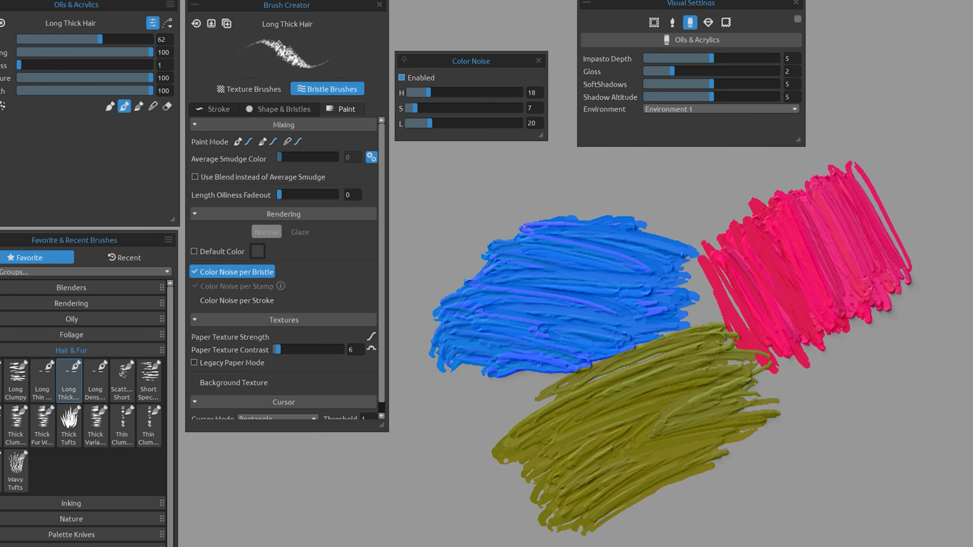
Clear the layer and paint ochre strokes with per-bristle lightness noise at 84 and 62
key(Delete)
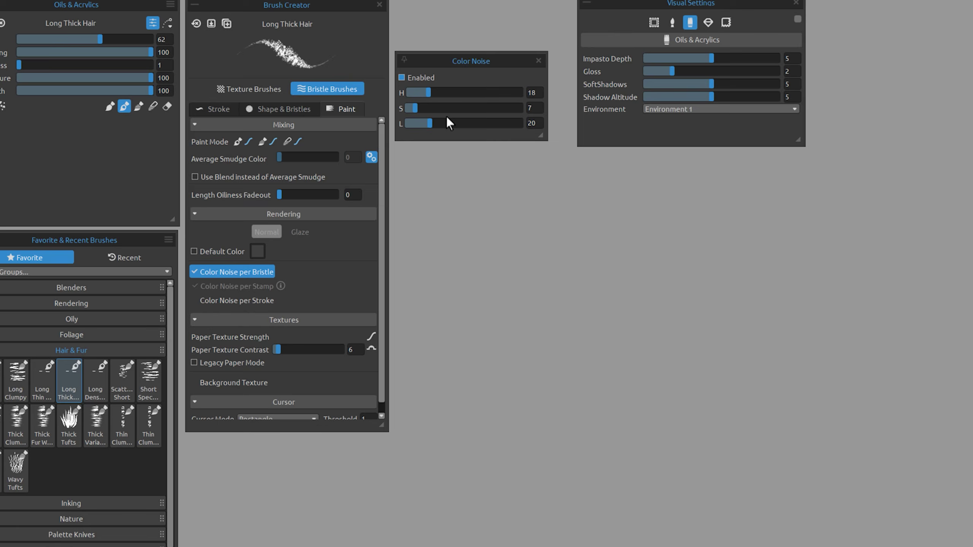
drag(430, 124, 502, 125)
drag(418, 286, 494, 257)
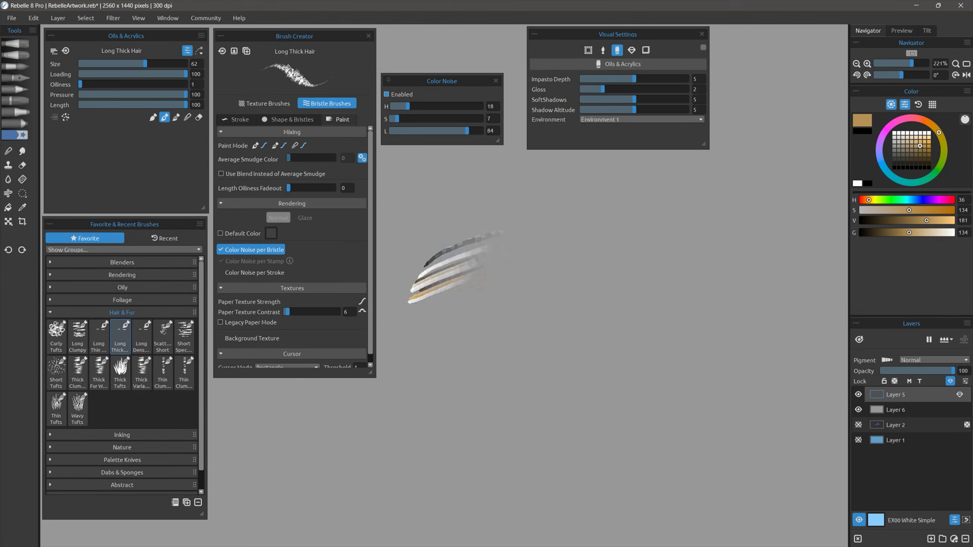
drag(426, 264, 663, 212)
drag(414, 354, 697, 257)
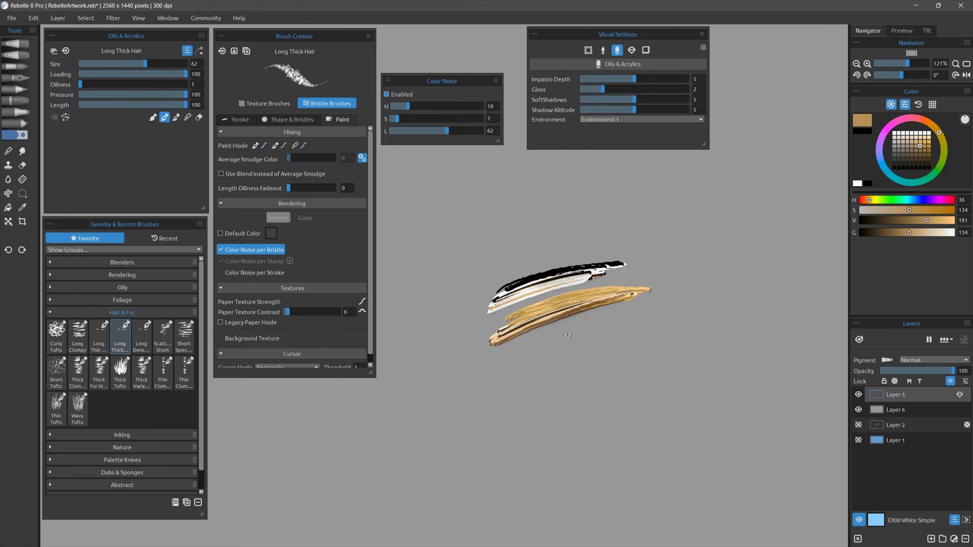
Paint grey, mauve and teal zigzag strokes around the ochre ones using strong lightness noise
scroll(446, 199, down, 5)
drag(454, 320, 734, 291)
drag(705, 203, 797, 248)
drag(569, 205, 784, 186)
click(892, 177)
drag(401, 333, 587, 362)
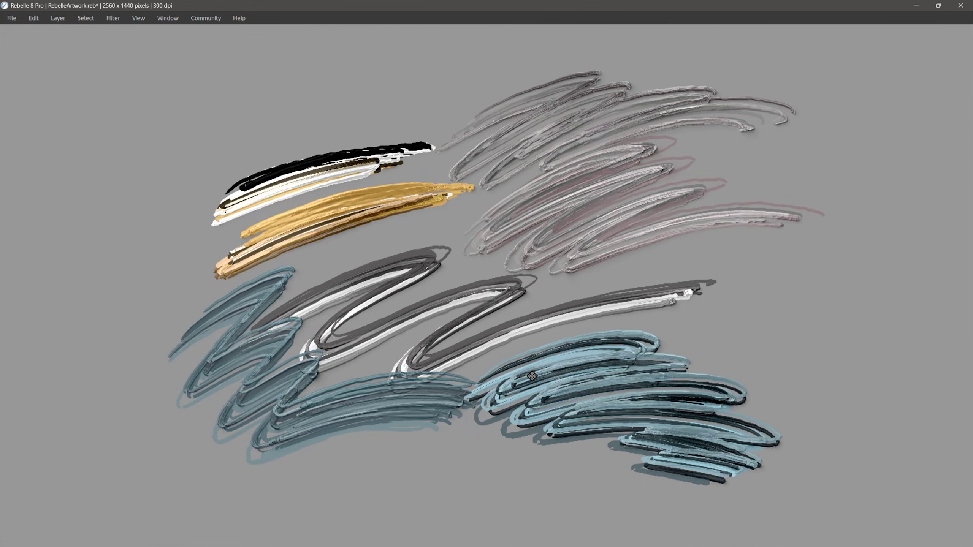
mouse_move(529, 378)
mouse_down()
mouse_move(499, 392)
mouse_move(545, 346)
mouse_move(573, 357)
mouse_move(519, 359)
mouse_up()
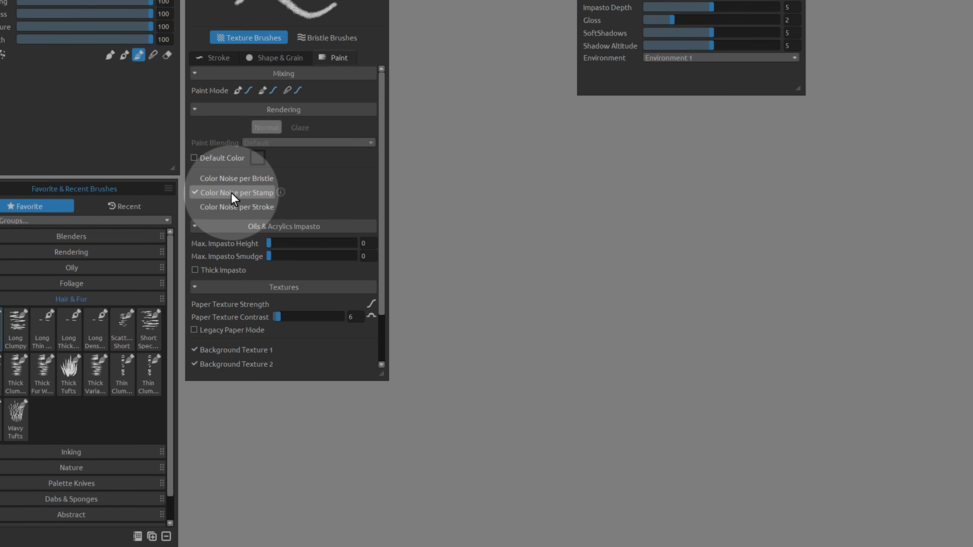
Paint a plain pink Chunky Oily swath, then enable color noise per stamp with slight hue and lightness variation and paint a second
click(231, 192)
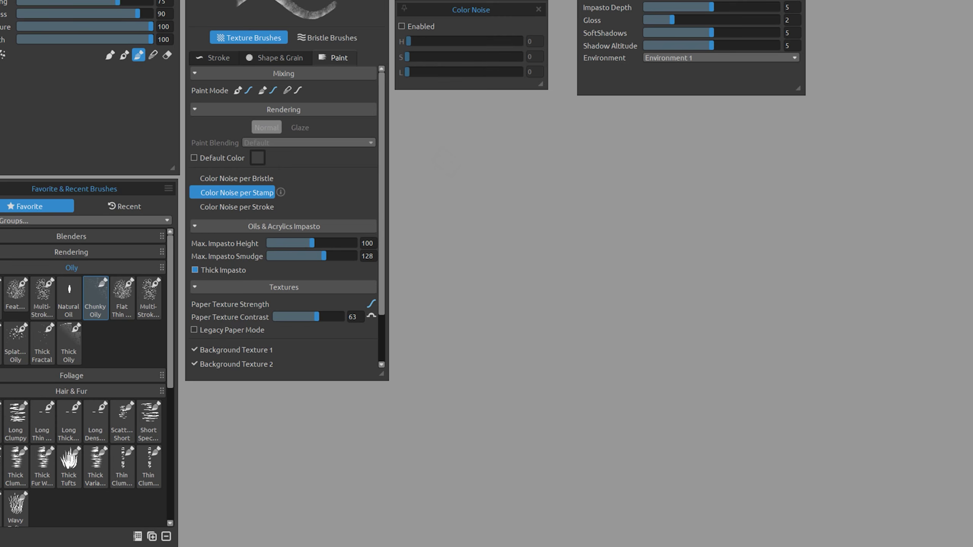
mouse_move(410, 192)
mouse_down()
mouse_move(575, 173)
mouse_move(662, 197)
mouse_move(846, 182)
mouse_up()
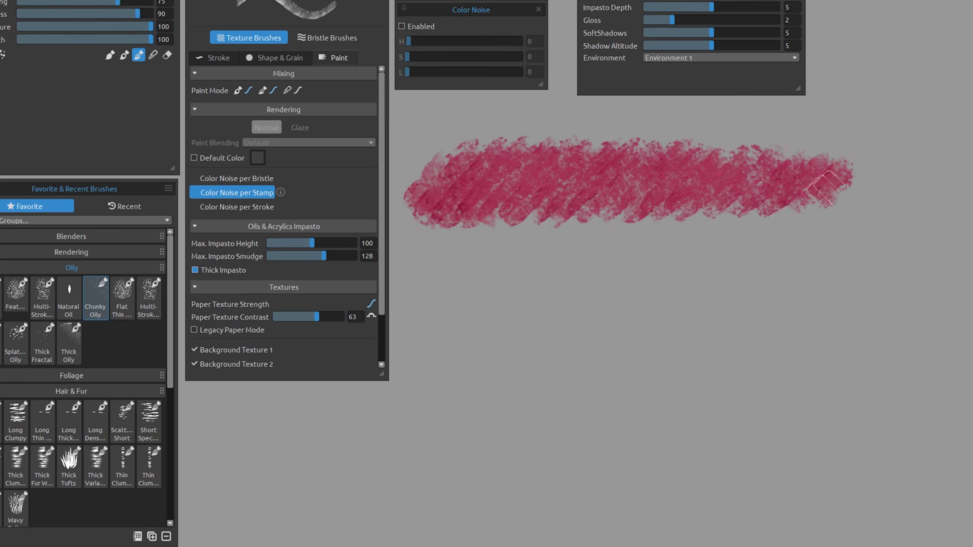
click(402, 26)
mouse_move(408, 41)
mouse_down()
mouse_move(422, 41)
mouse_move(424, 72)
mouse_up()
mouse_move(412, 291)
mouse_down()
mouse_move(501, 268)
mouse_move(633, 276)
mouse_move(824, 265)
mouse_up()
Paint a third pink swath with hue noise 20 and lightness noise 27, and a fourth with higher lightness noise
mouse_move(421, 41)
mouse_down()
mouse_move(430, 42)
mouse_move(438, 72)
mouse_up()
mouse_move(403, 383)
mouse_down()
mouse_move(498, 333)
mouse_move(839, 334)
mouse_move(879, 353)
mouse_up()
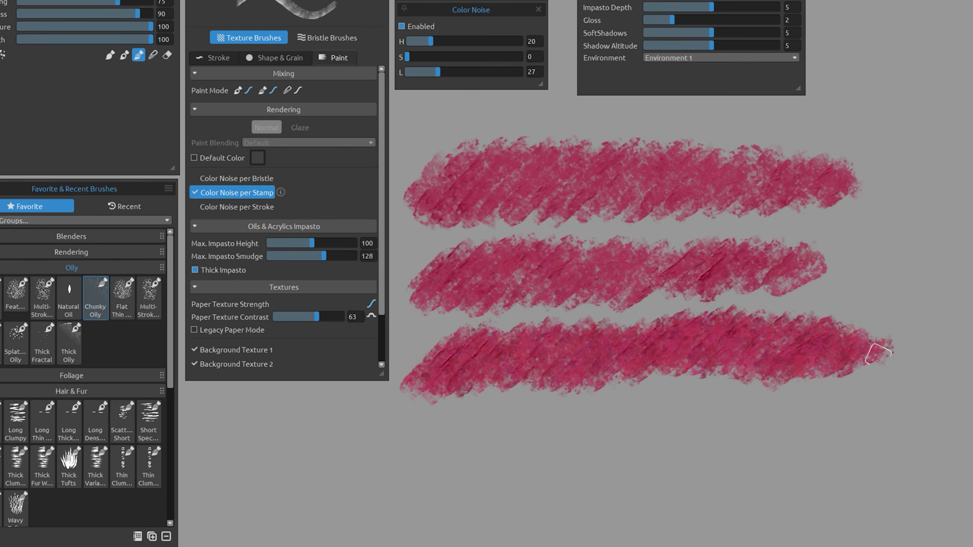
drag(438, 72, 461, 72)
mouse_move(400, 441)
mouse_down()
mouse_move(468, 418)
mouse_move(628, 414)
mouse_move(734, 441)
mouse_move(869, 435)
mouse_up()
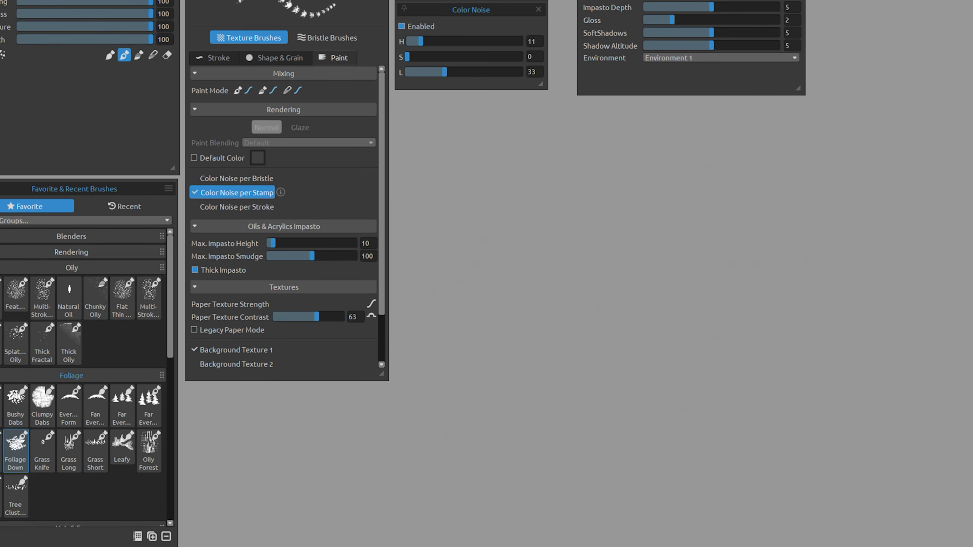
Paint a green Foliage Down cluster, a grey Rocky cluster and scattered pink Flowers using per-stamp color noise
mouse_move(567, 230)
mouse_down()
mouse_move(517, 192)
mouse_move(614, 269)
mouse_up()
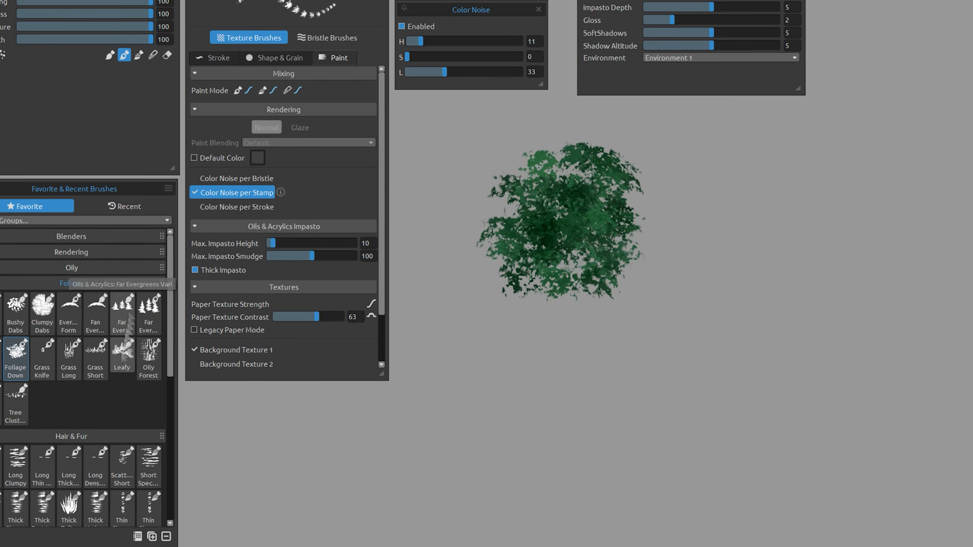
click(71, 437)
scroll(85, 421, down, 4)
click(96, 388)
mouse_move(724, 230)
mouse_down()
mouse_move(797, 191)
mouse_move(766, 230)
mouse_move(851, 296)
mouse_up()
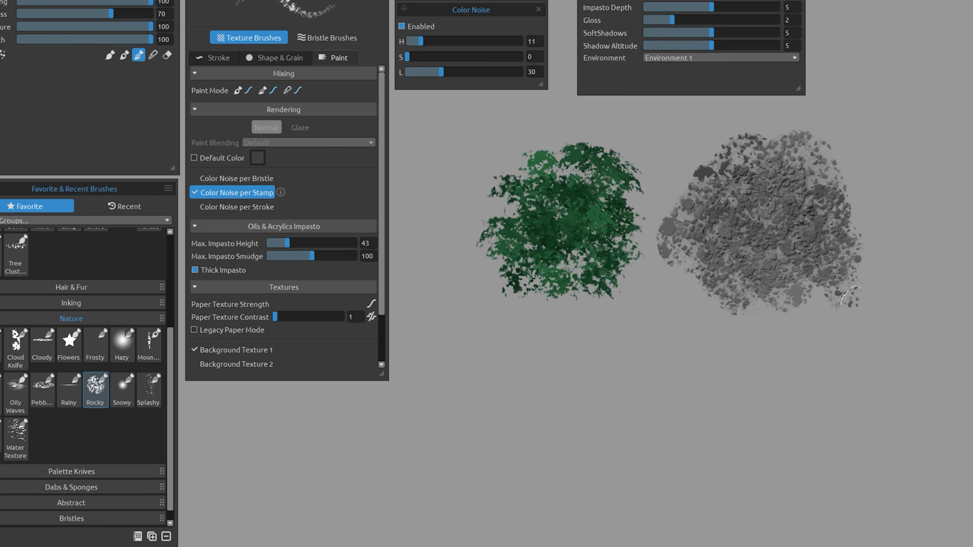
mouse_move(433, 361)
mouse_down()
mouse_move(485, 326)
mouse_move(555, 195)
mouse_move(659, 356)
mouse_move(761, 378)
mouse_up()
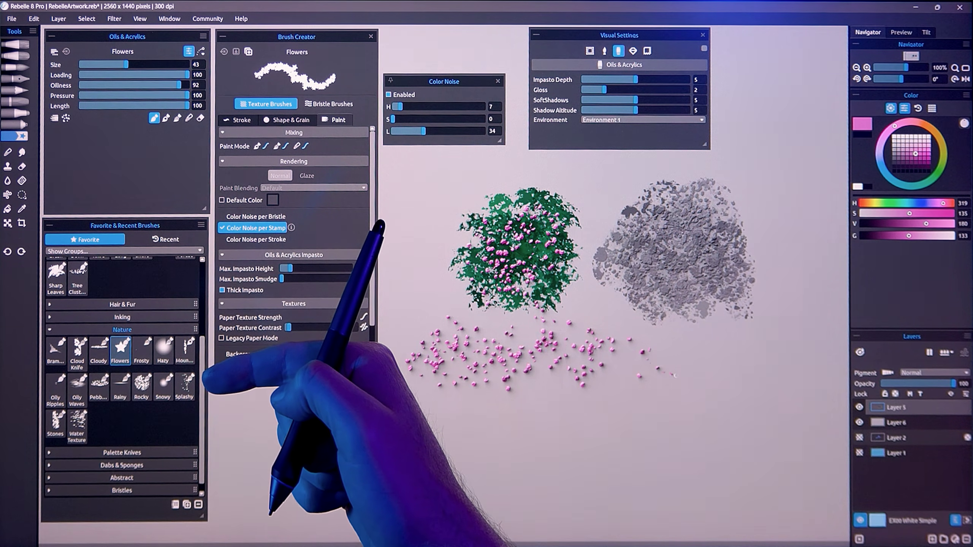
Choose the Round soft oil brush, set its stroke spacing to 120 and paint a test stroke
click(239, 120)
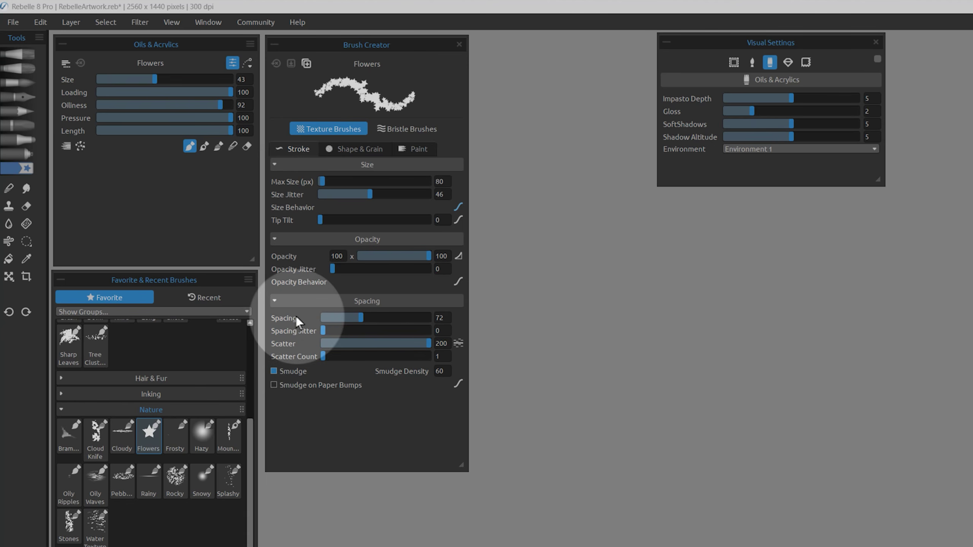
click(26, 56)
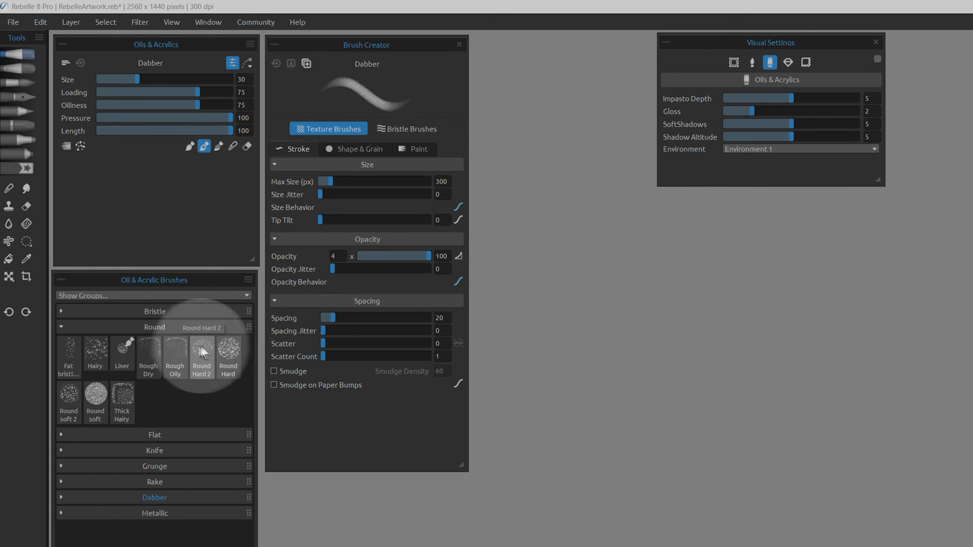
click(95, 399)
drag(329, 318, 386, 322)
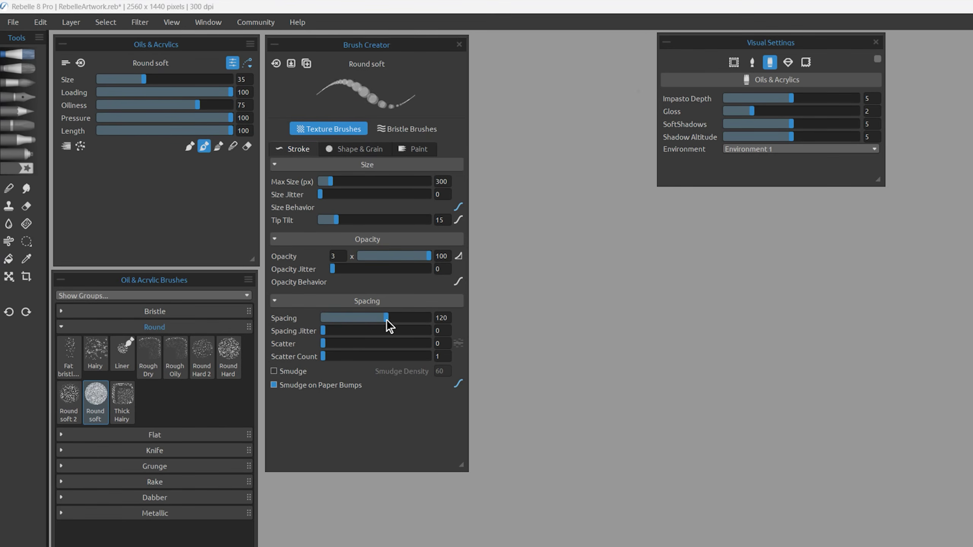
drag(524, 271, 962, 260)
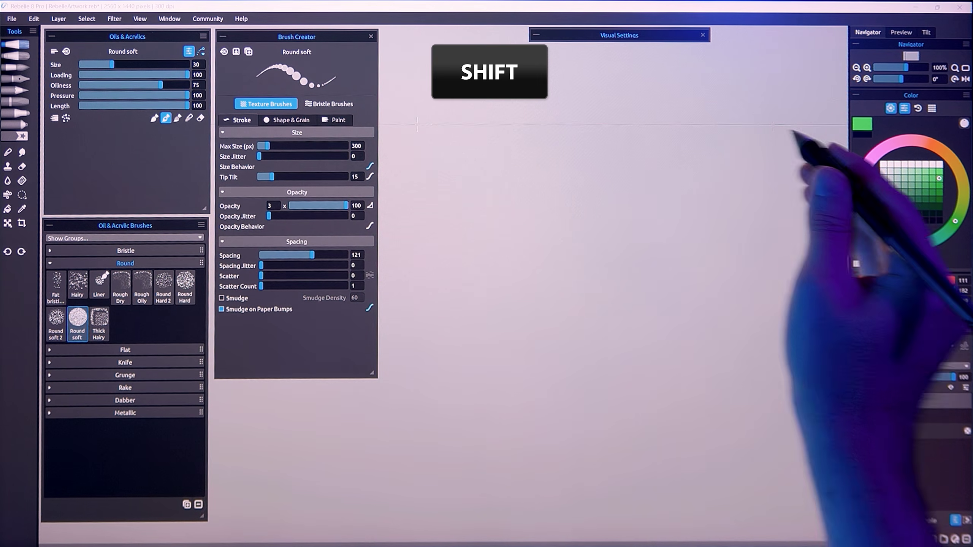
Paint straight rows of green stamps with scatter raised up to 114 and doodle over the dots with the Liner brush
drag(789, 125, 418, 125)
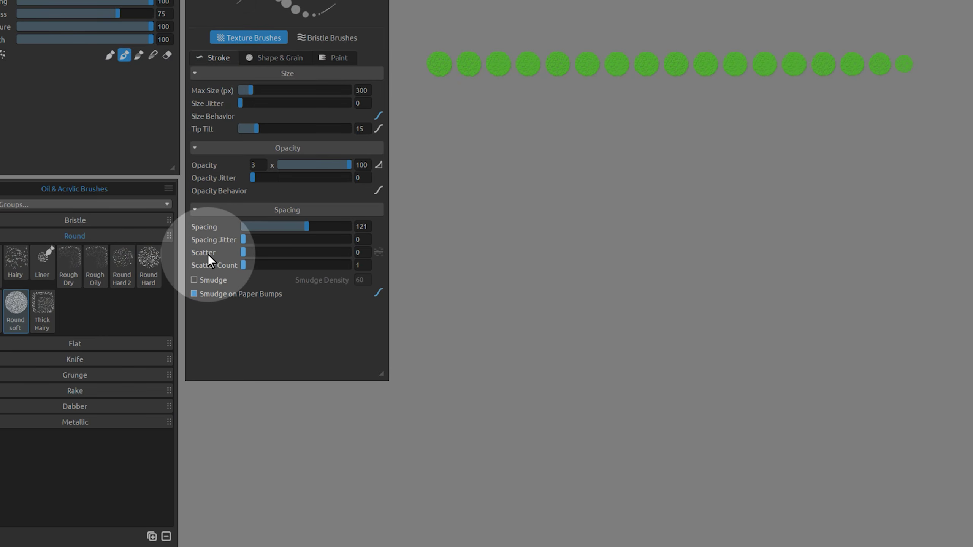
drag(243, 252, 303, 252)
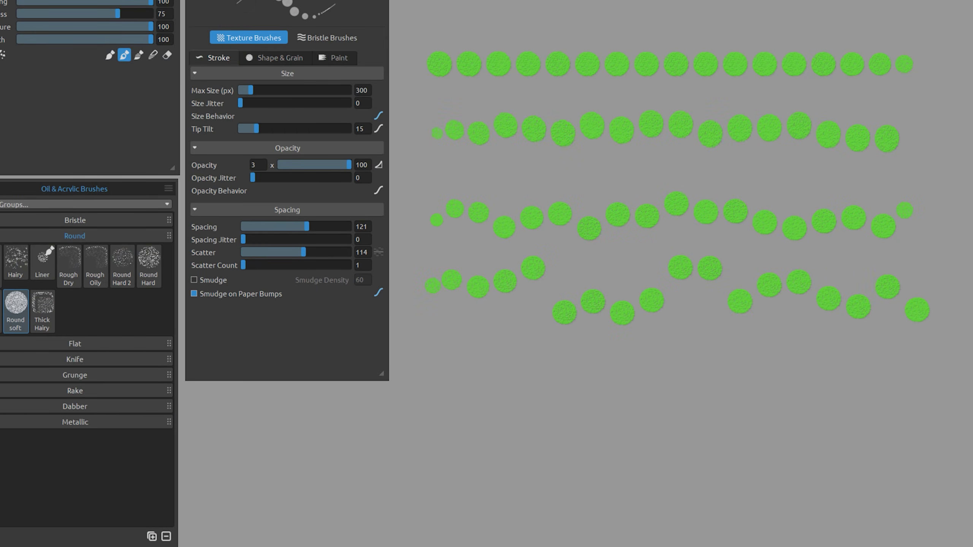
drag(243, 265, 267, 265)
click(42, 265)
mouse_move(424, 45)
mouse_down()
mouse_move(409, 224)
mouse_move(444, 35)
mouse_move(454, 337)
mouse_move(458, 53)
mouse_up()
mouse_move(516, 34)
mouse_down()
mouse_move(532, 454)
mouse_move(522, 28)
mouse_up()
Set the Round soft brush's size jitter to 100 and paint rows of green dots with an increasing scatter count
drag(241, 103, 365, 107)
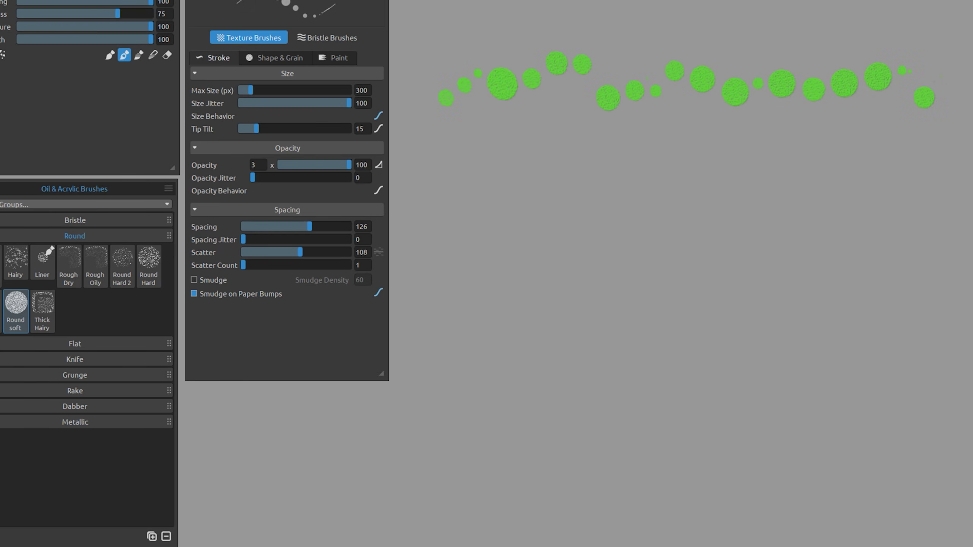
click(254, 265)
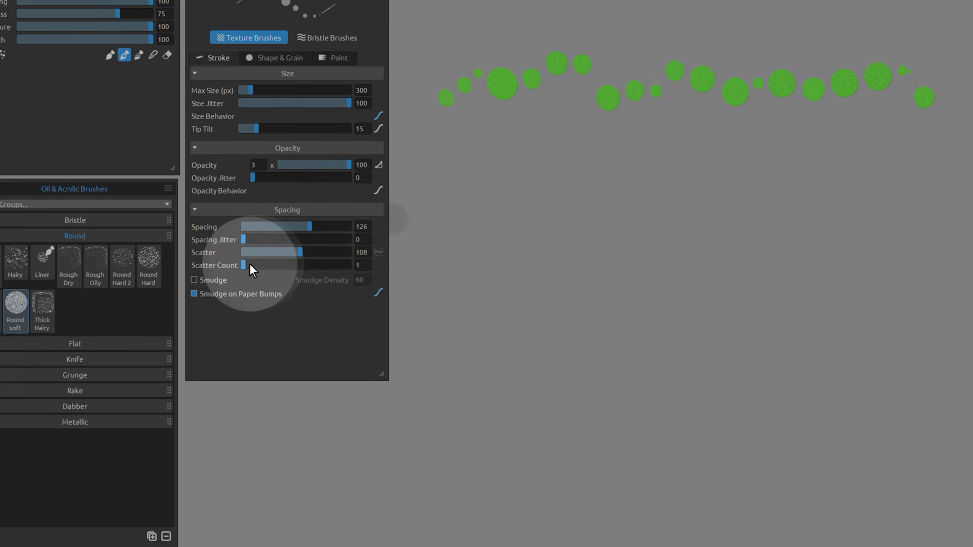
click(267, 265)
drag(434, 293, 930, 305)
click(290, 265)
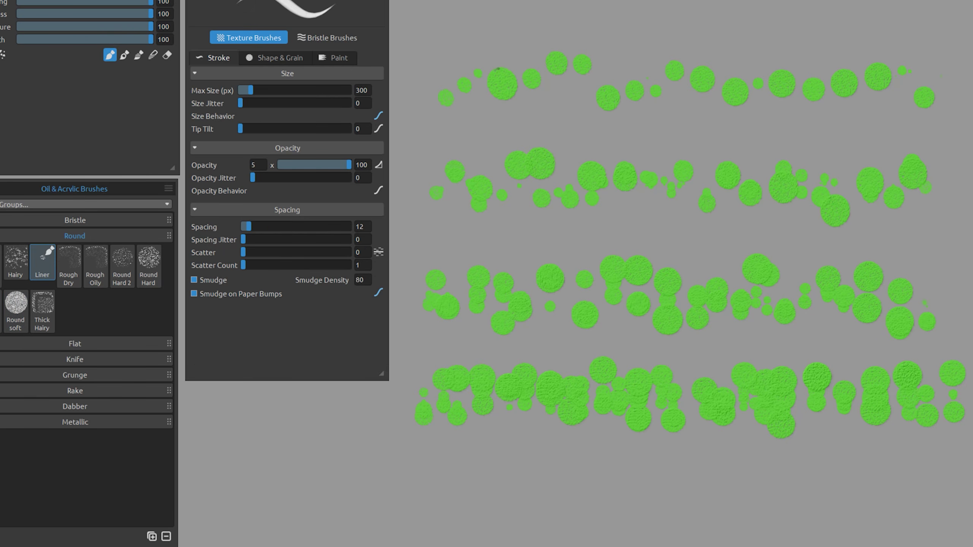
Outline three neighboring dots in the uppermost row as black pumpkins with the Liner brush
drag(498, 70, 502, 70)
drag(497, 79, 497, 89)
drag(527, 72, 532, 81)
drag(552, 54, 557, 52)
Outline two stacks of dots in the lowest row as black snowmen with faces
drag(599, 358, 602, 358)
drag(598, 382, 602, 383)
drag(598, 399, 602, 397)
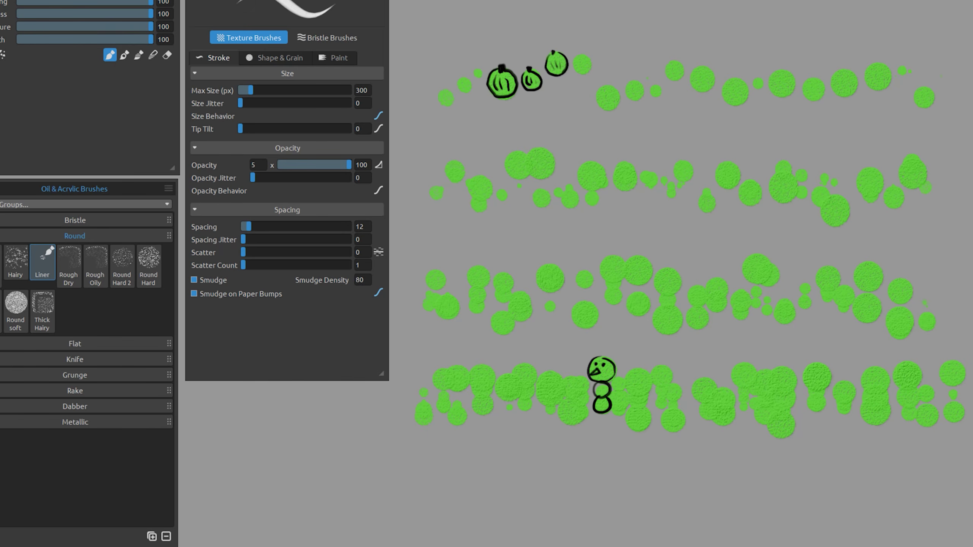
drag(522, 365, 527, 366)
drag(516, 384, 533, 384)
drag(517, 399, 532, 399)
click(520, 372)
click(526, 370)
drag(525, 373, 525, 378)
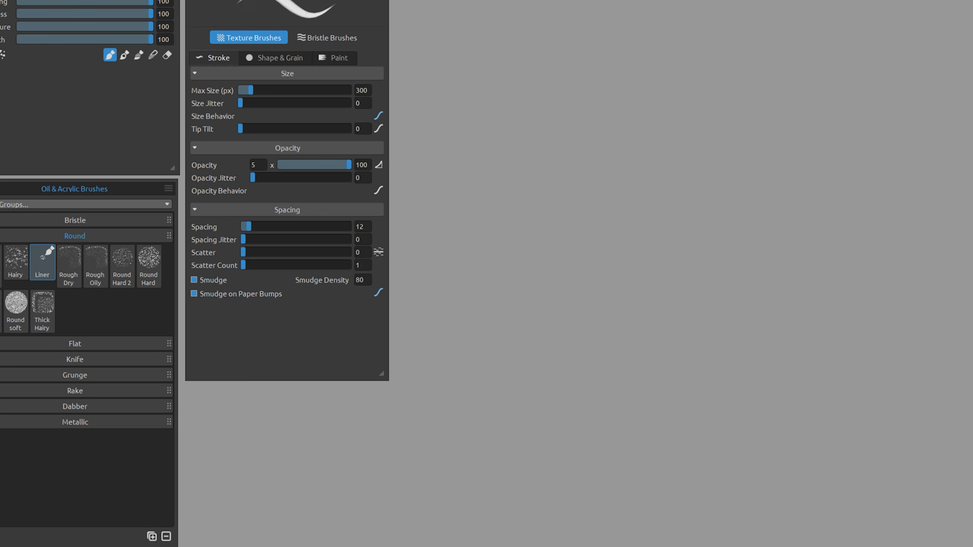
Enable Color Noise per Stamp for the Round soft brush and paint a row of multicolored dots with scatter count 1
click(16, 306)
click(320, 62)
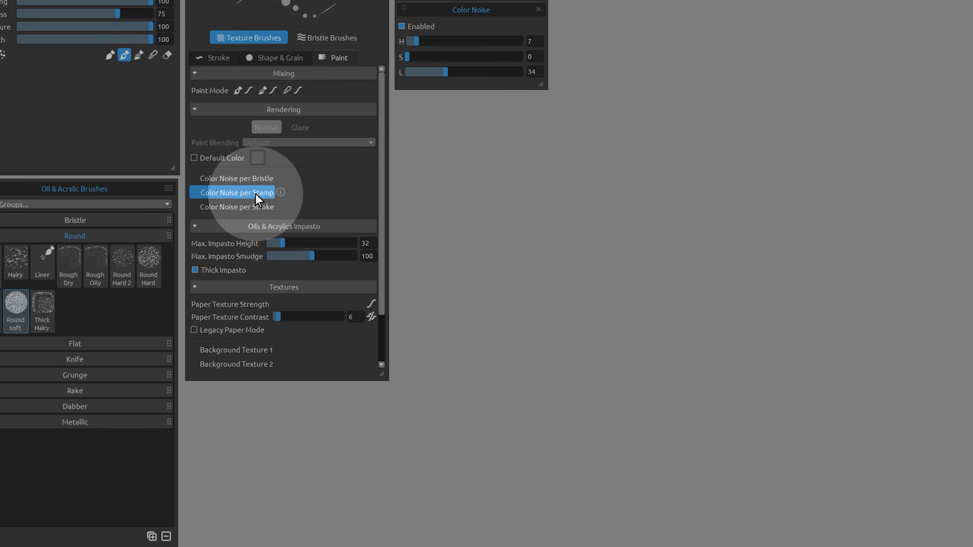
click(256, 193)
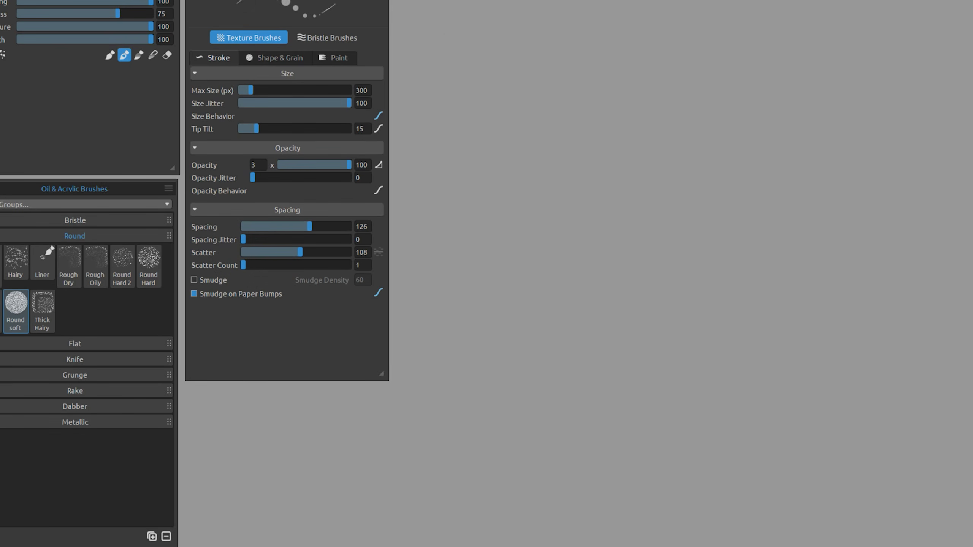
drag(450, 32, 894, 26)
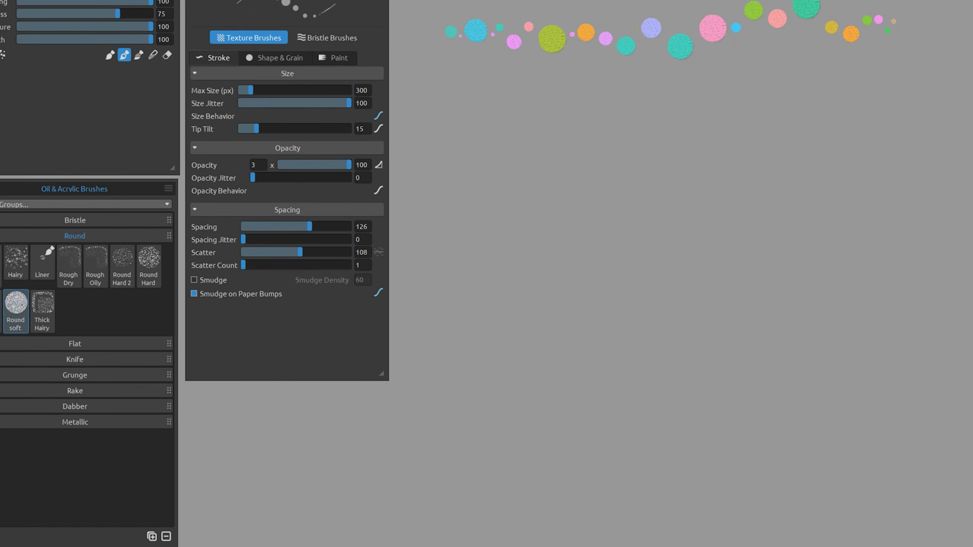
Paint four more rows of multicolored dots below, raising the scatter count for each row up to 6
click(255, 265)
drag(443, 151, 894, 134)
click(267, 265)
drag(432, 259, 908, 261)
click(279, 265)
drag(418, 370, 897, 368)
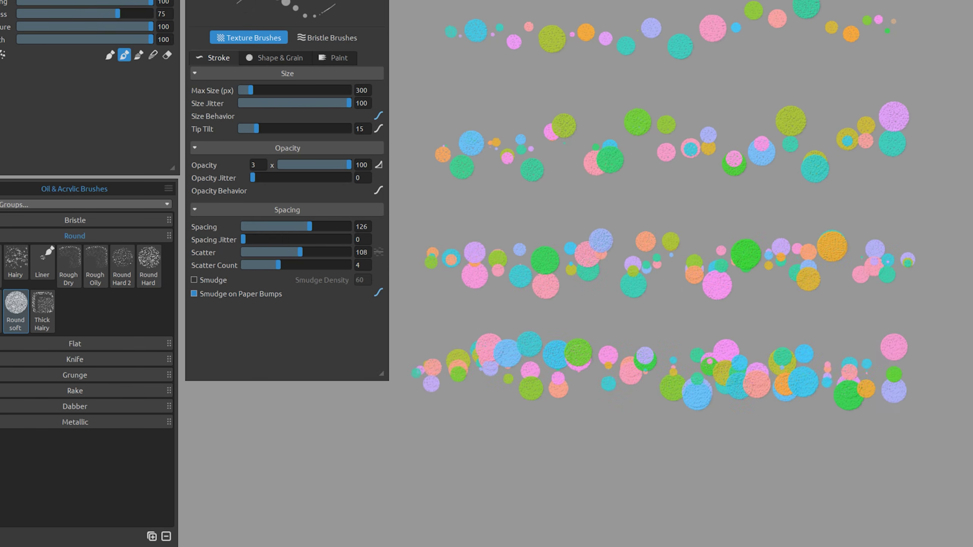
click(303, 265)
drag(411, 475, 944, 475)
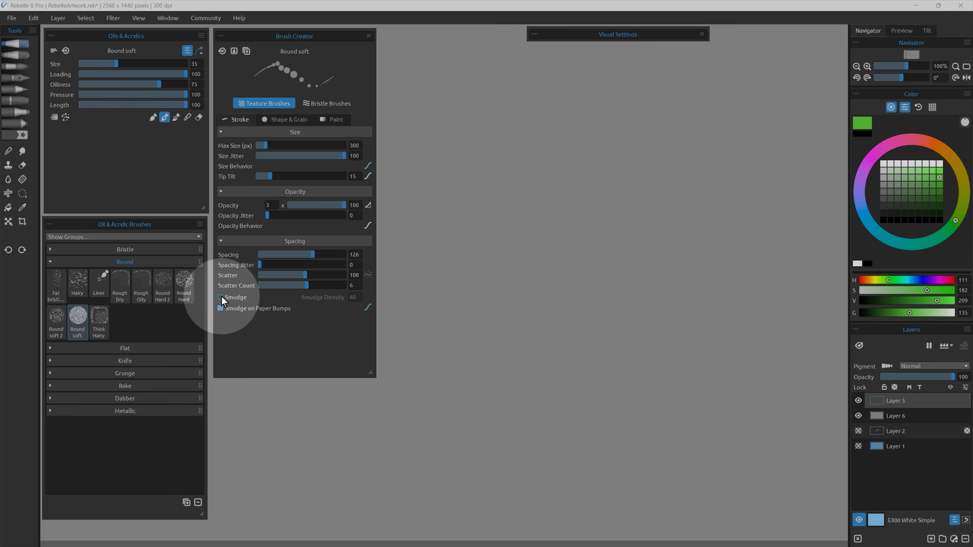
Turn on Smudge, paint a large winding stroke and several curved multicolored strokes with the Round soft brush, and clear the layer
mouse_move(678, 99)
mouse_down()
mouse_move(429, 227)
mouse_move(417, 356)
mouse_up()
drag(400, 433, 654, 359)
drag(440, 450, 738, 360)
drag(787, 336, 536, 470)
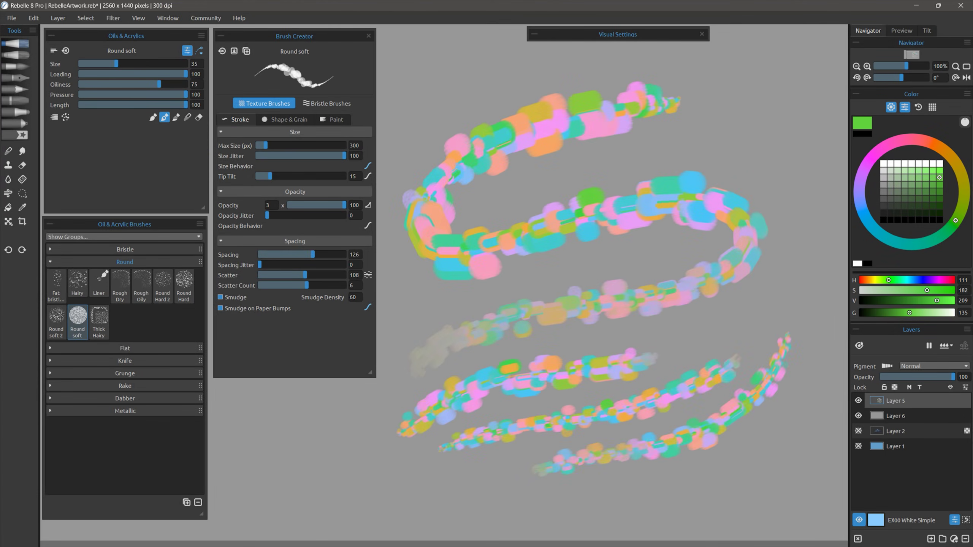
drag(814, 398, 481, 503)
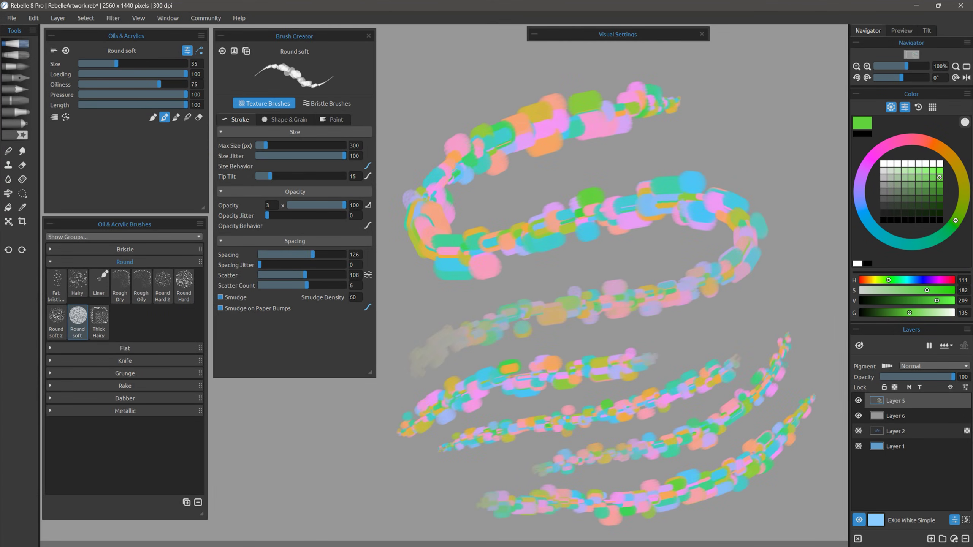
key(Delete)
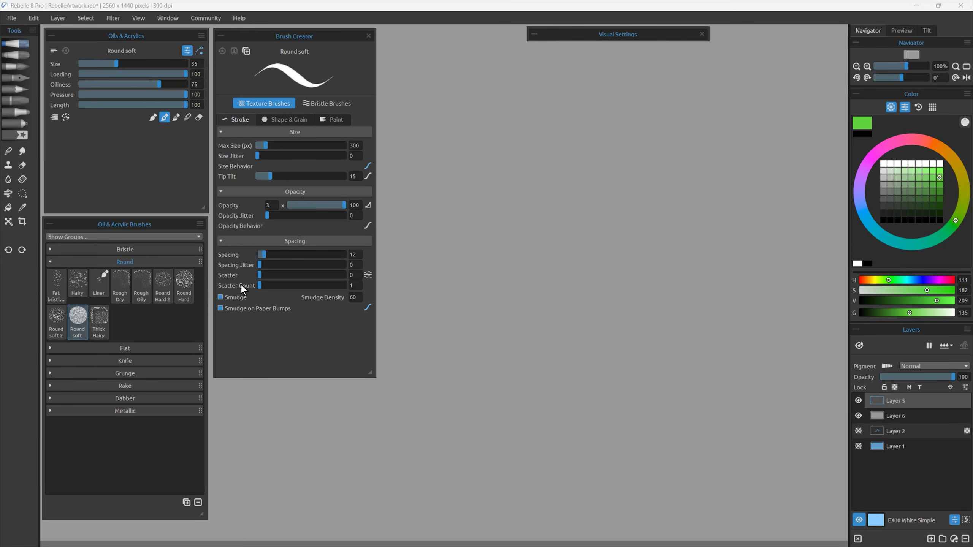
Set the Round soft brush's scatter count to 10 and paint a long downward stroke in black
drag(260, 285, 345, 285)
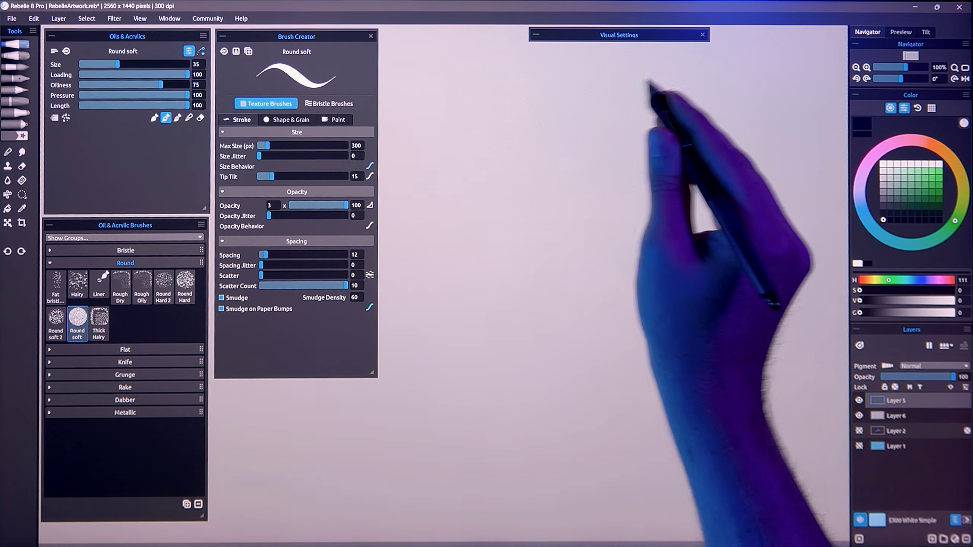
mouse_move(651, 77)
mouse_down()
mouse_move(770, 184)
mouse_move(670, 226)
mouse_move(502, 338)
mouse_move(542, 403)
mouse_move(692, 443)
mouse_move(686, 432)
mouse_up()
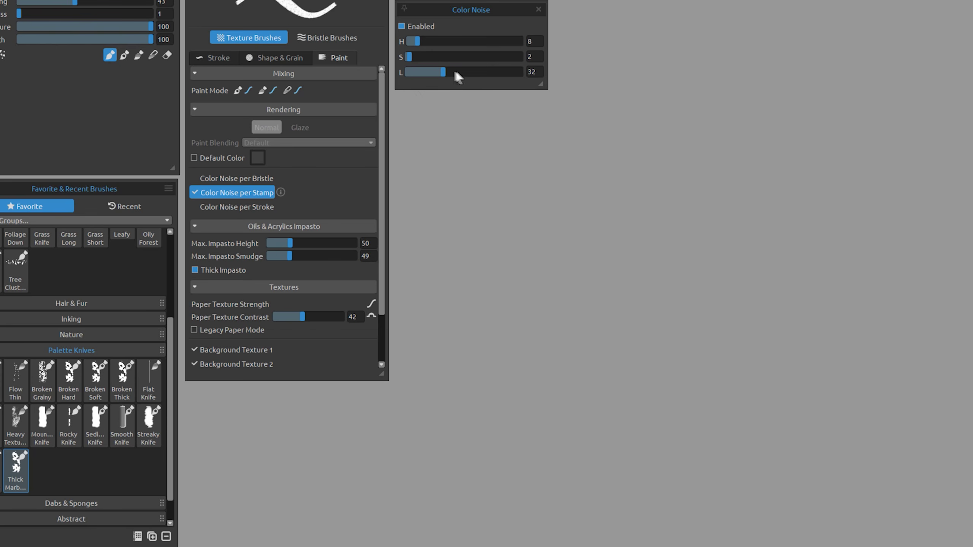
Paint six vertical black-and-white bands with the Thick Marb... palette knife at spacing 6, raising the scatter count between bands
drag(452, 123, 456, 403)
drag(533, 115, 541, 410)
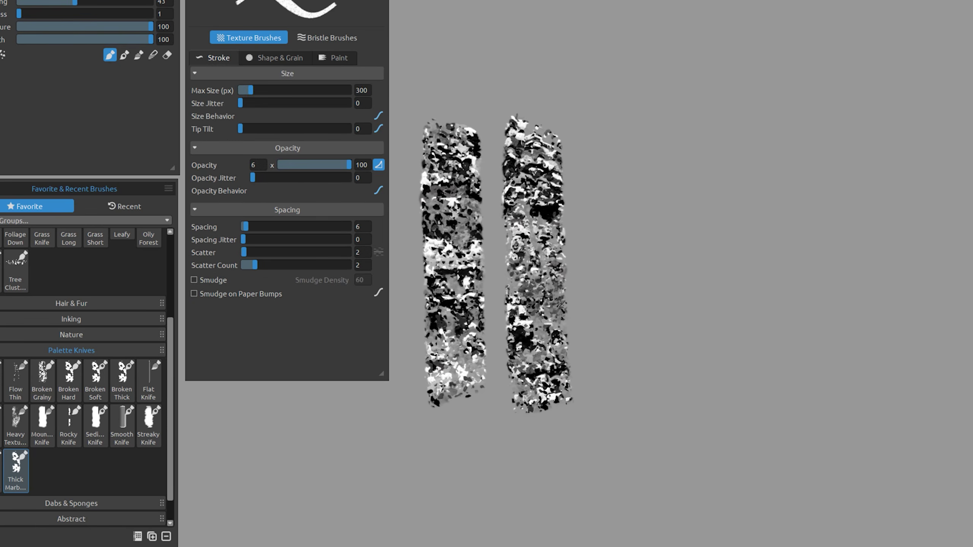
drag(619, 115, 624, 410)
click(283, 265)
drag(709, 124, 713, 420)
click(290, 265)
drag(786, 133, 803, 454)
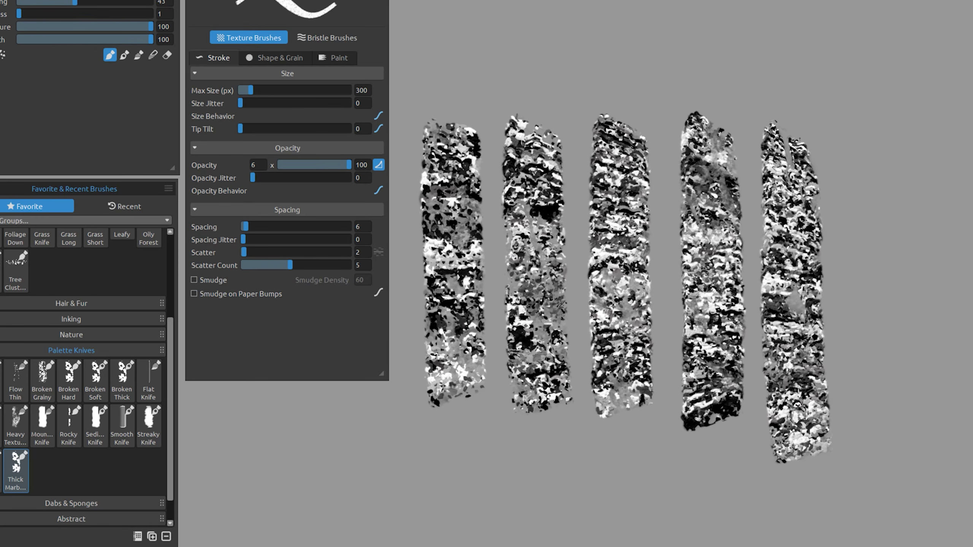
click(302, 266)
drag(885, 125, 904, 485)
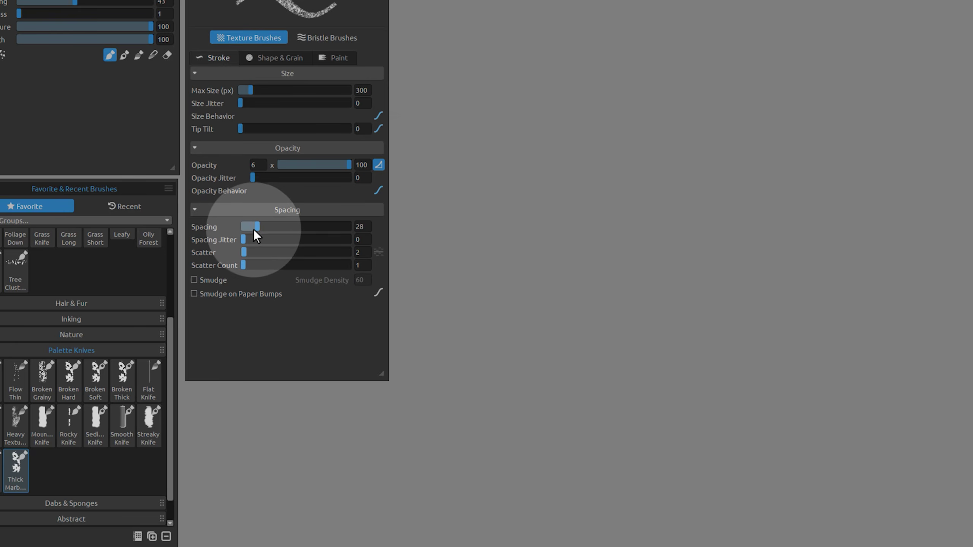
Paint five vertical bands with the same palette knife at spacing 28, raising the scatter count stepwise from 1
drag(464, 50, 460, 418)
drag(548, 53, 552, 424)
drag(255, 266, 267, 265)
drag(634, 57, 646, 429)
drag(267, 266, 279, 265)
drag(721, 65, 738, 437)
drag(278, 266, 290, 265)
drag(817, 67, 829, 439)
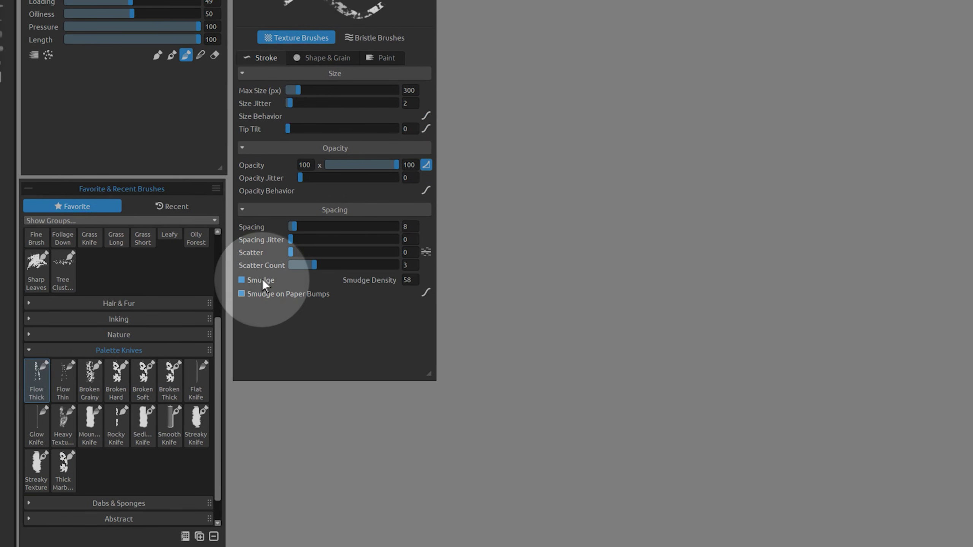
Paint five vertical bands with the Flow Thick palette knife, starting at scatter count 3 and raising it for the last two
drag(509, 46, 510, 391)
drag(596, 42, 592, 406)
drag(691, 29, 686, 446)
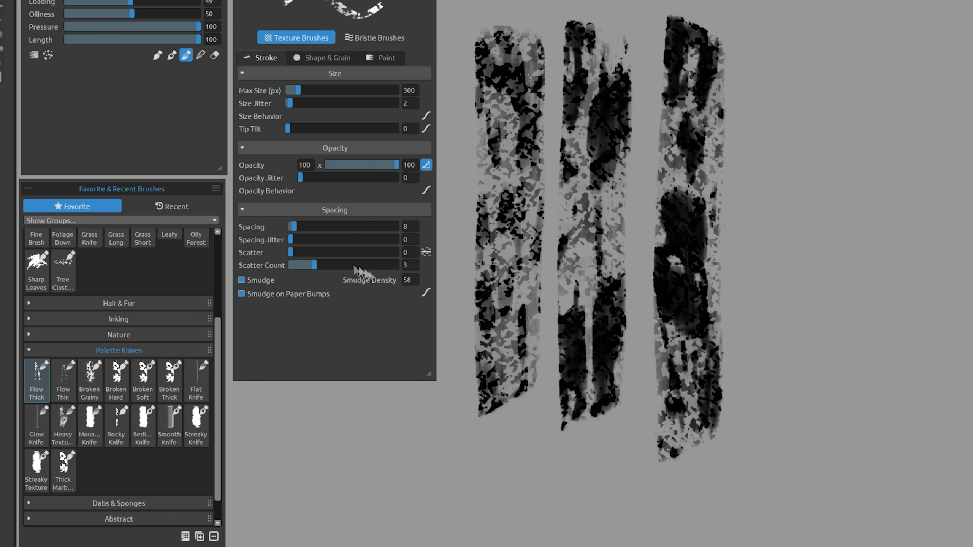
drag(314, 265, 326, 265)
drag(779, 37, 770, 473)
drag(325, 265, 338, 265)
drag(884, 50, 881, 523)
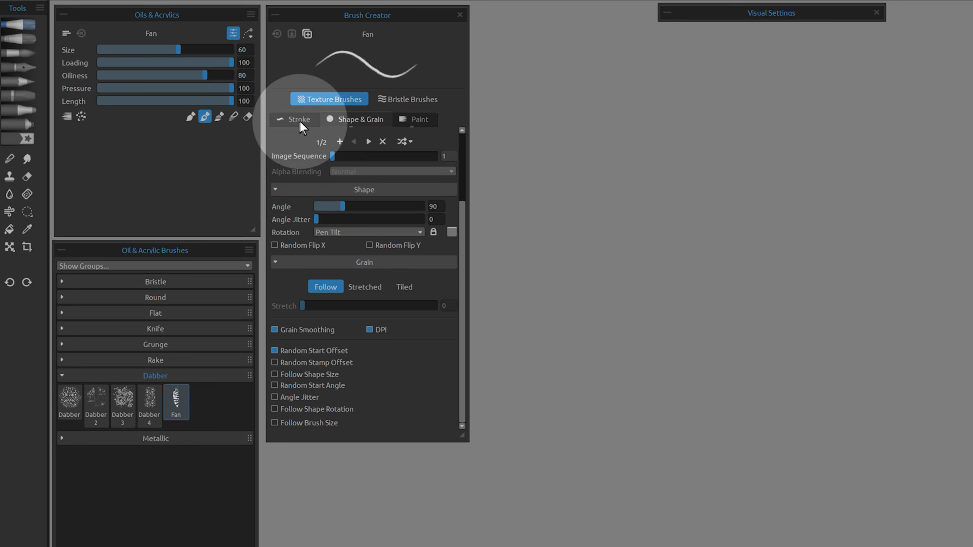
Increase the Fan brush's spacing and paint a vertical column of separate dark green stamps
click(299, 121)
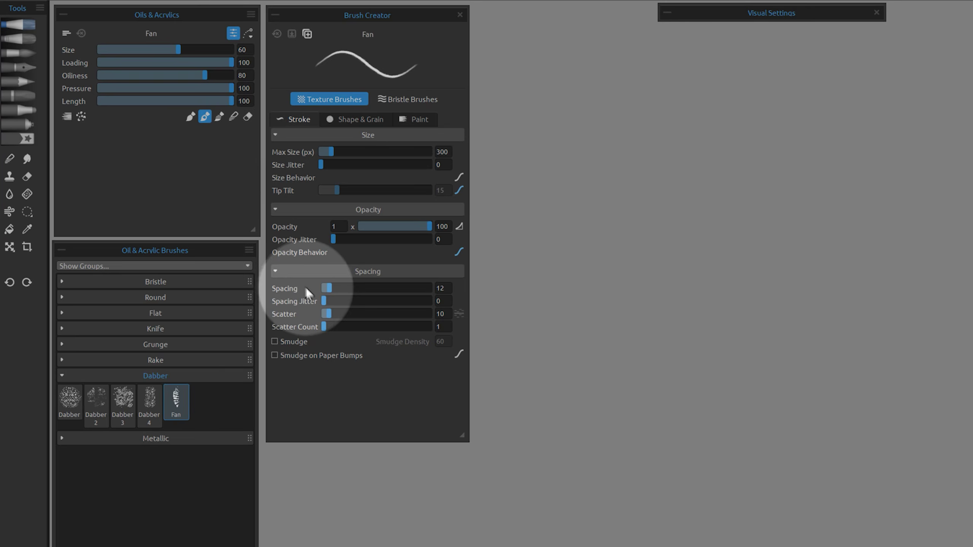
drag(329, 288, 348, 289)
drag(554, 142, 550, 318)
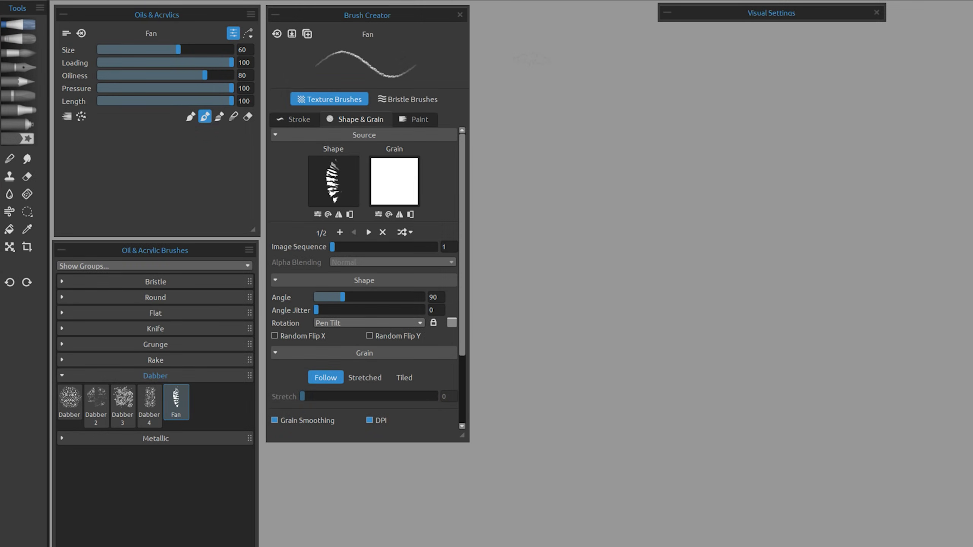
drag(535, 57, 530, 489)
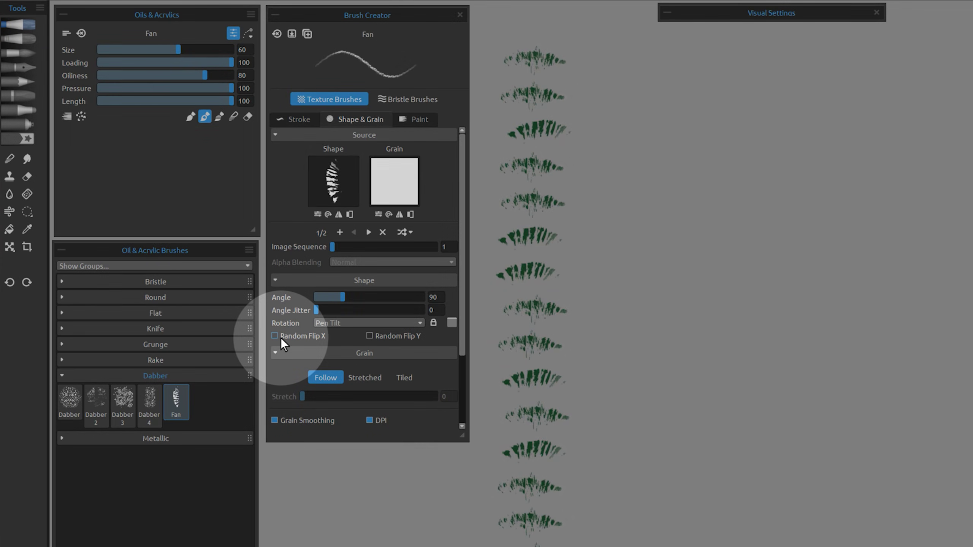
Paint a second column of Fan stamps with Random Flip X and a third with only Random Flip Y enabled
click(280, 337)
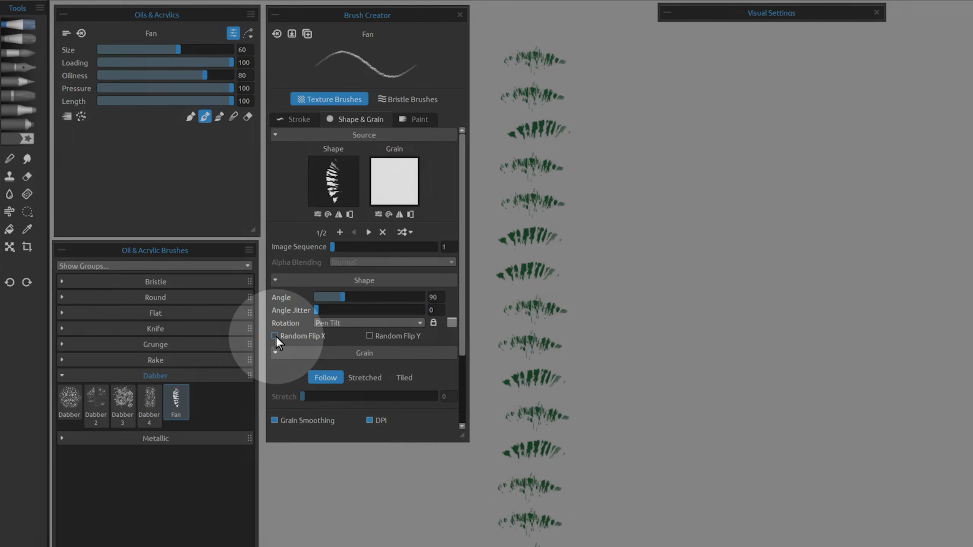
drag(640, 88, 644, 531)
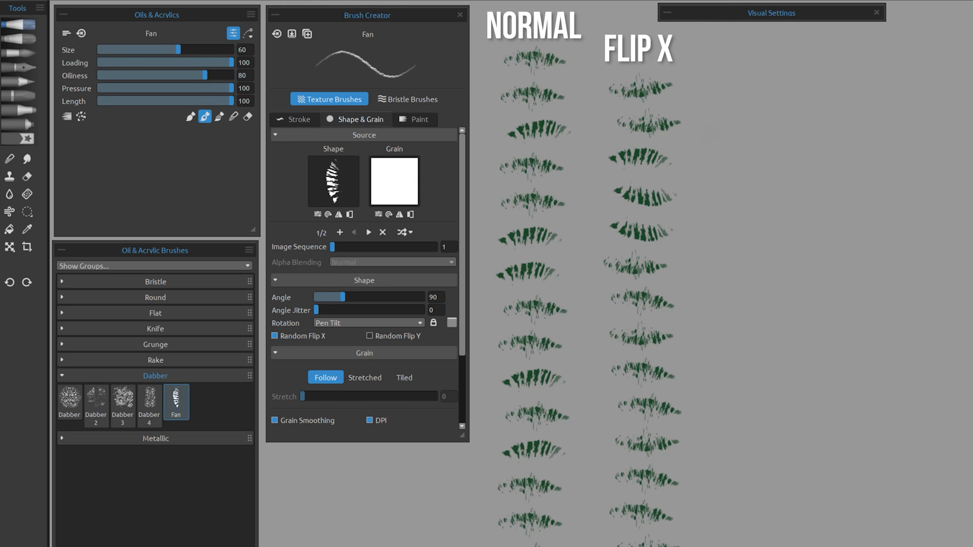
mouse_move(709, 92)
mouse_down()
mouse_move(744, 127)
mouse_move(736, 303)
mouse_move(747, 322)
mouse_move(722, 360)
mouse_move(747, 479)
mouse_up()
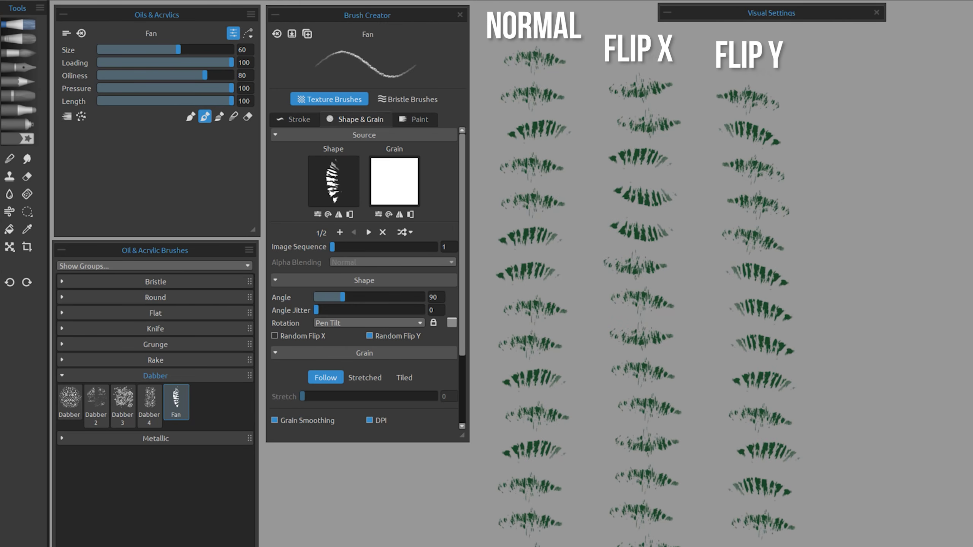
Set the Fan brush to spacing 13 and size 99 and paint a dense dark green fir tree beside the stamp columns
click(299, 121)
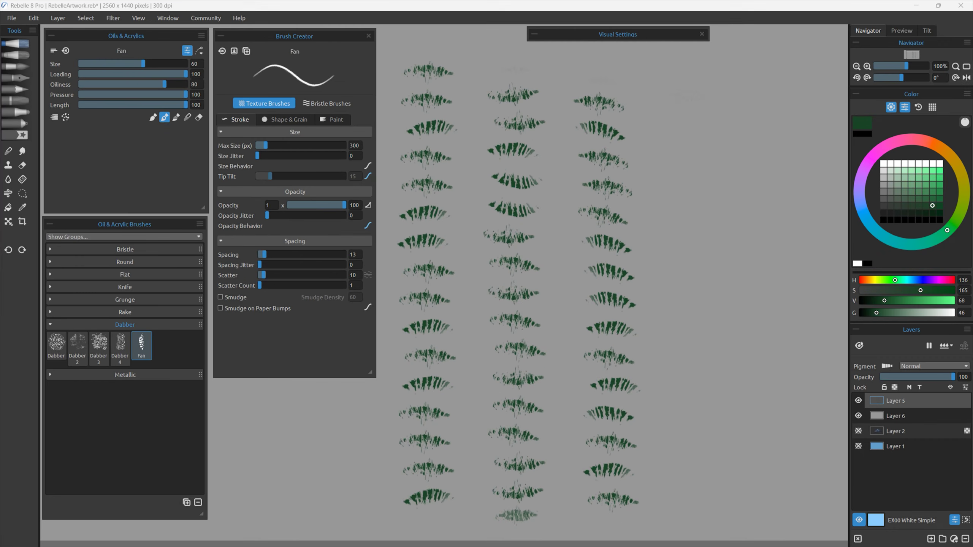
mouse_move(851, 88)
mouse_down()
mouse_move(875, 186)
mouse_move(823, 244)
mouse_up()
mouse_move(663, 220)
mouse_down()
mouse_move(661, 260)
mouse_move(670, 285)
mouse_move(712, 305)
mouse_move(728, 334)
mouse_move(697, 374)
mouse_move(752, 400)
mouse_up()
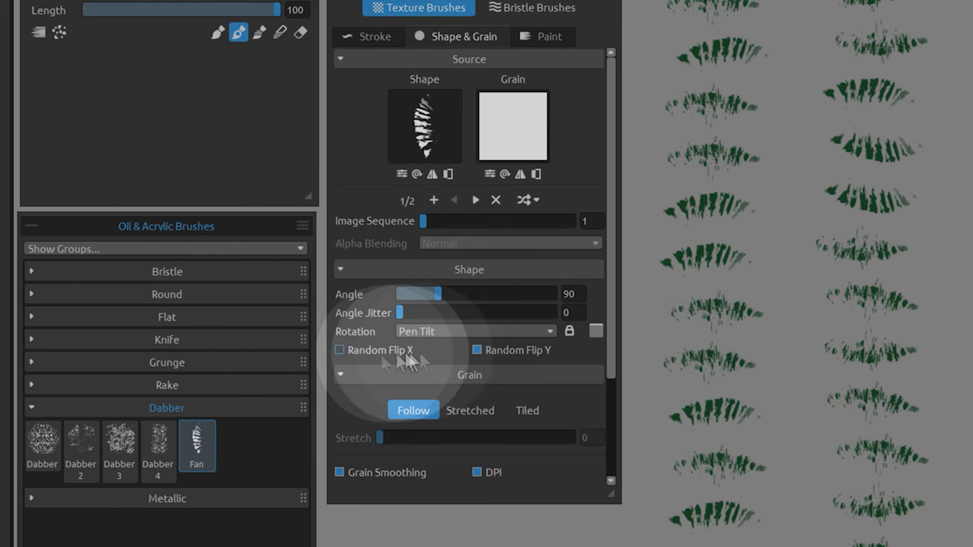
Rotate both of the Fan brush's shape images by 90 degrees and paint two vertical columns of dark green stamps
click(496, 353)
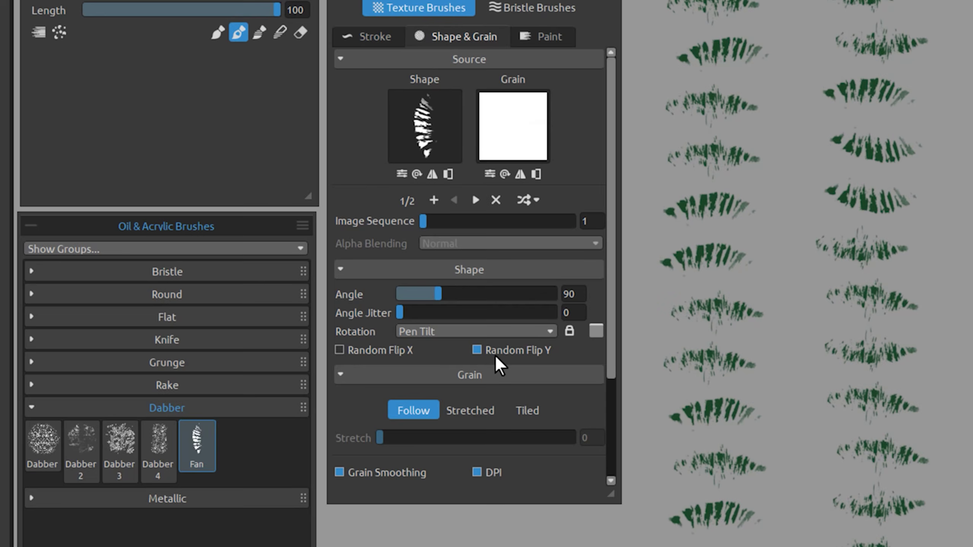
click(417, 175)
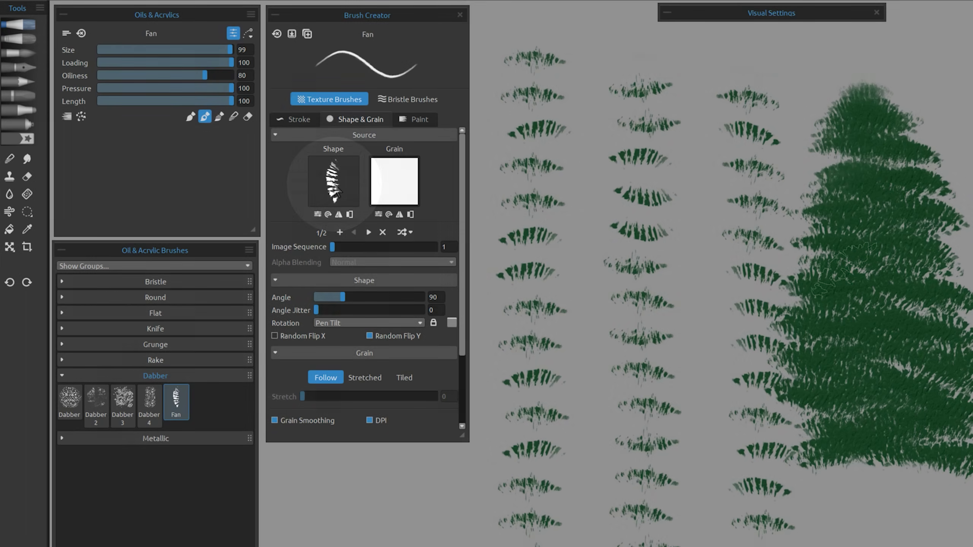
click(326, 215)
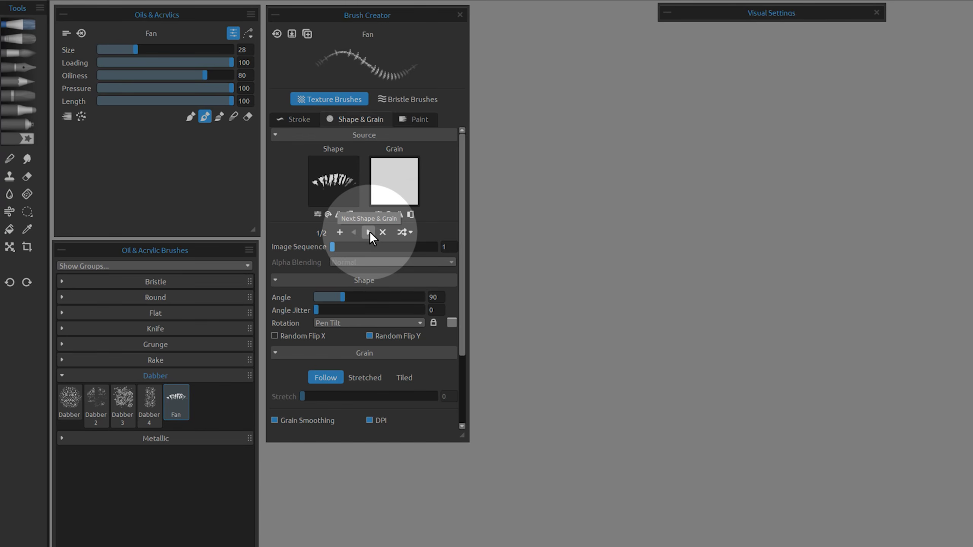
click(369, 232)
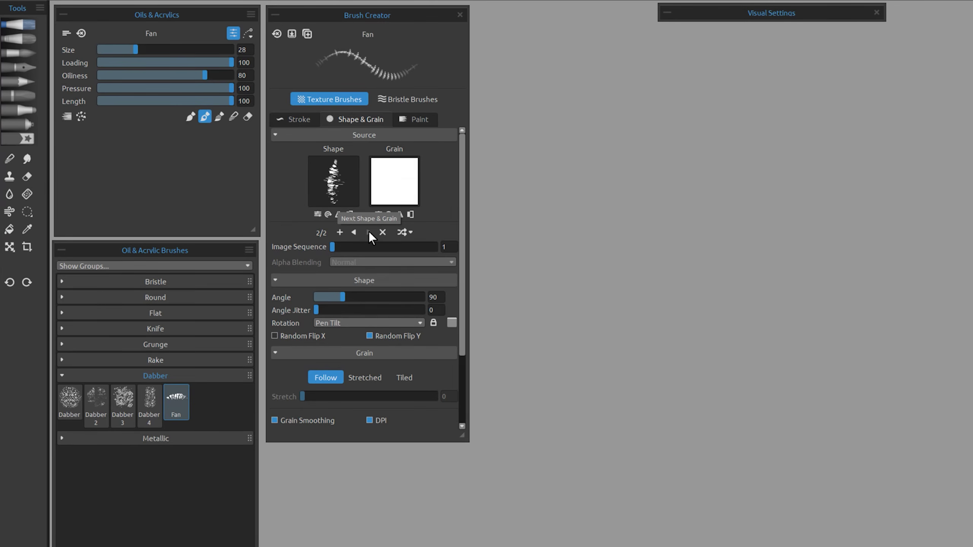
click(327, 215)
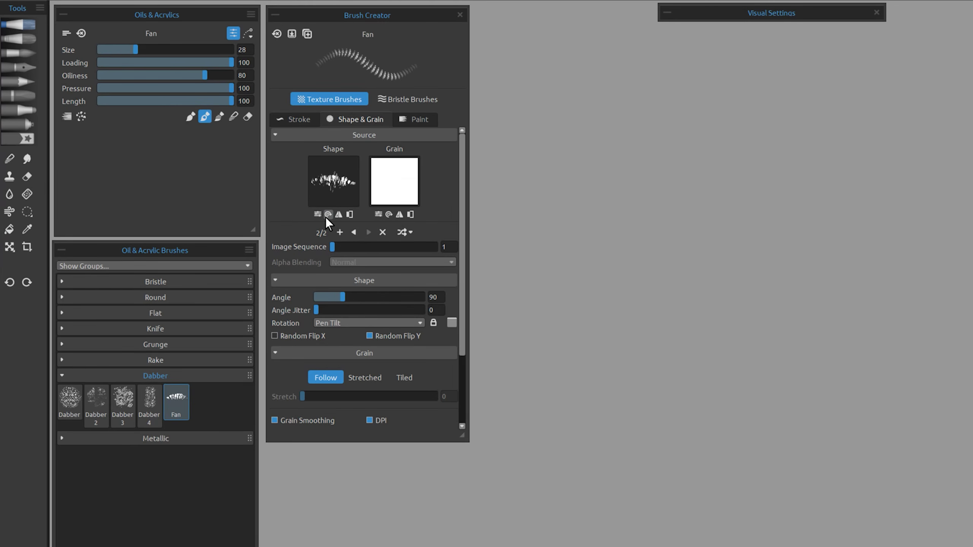
mouse_move(567, 113)
mouse_down()
mouse_move(577, 273)
mouse_move(565, 501)
mouse_up()
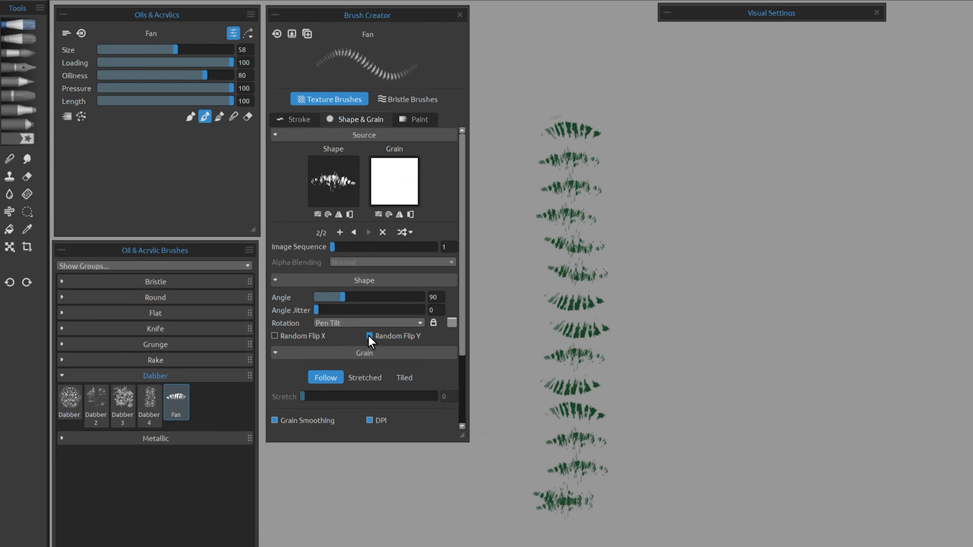
drag(674, 143, 679, 511)
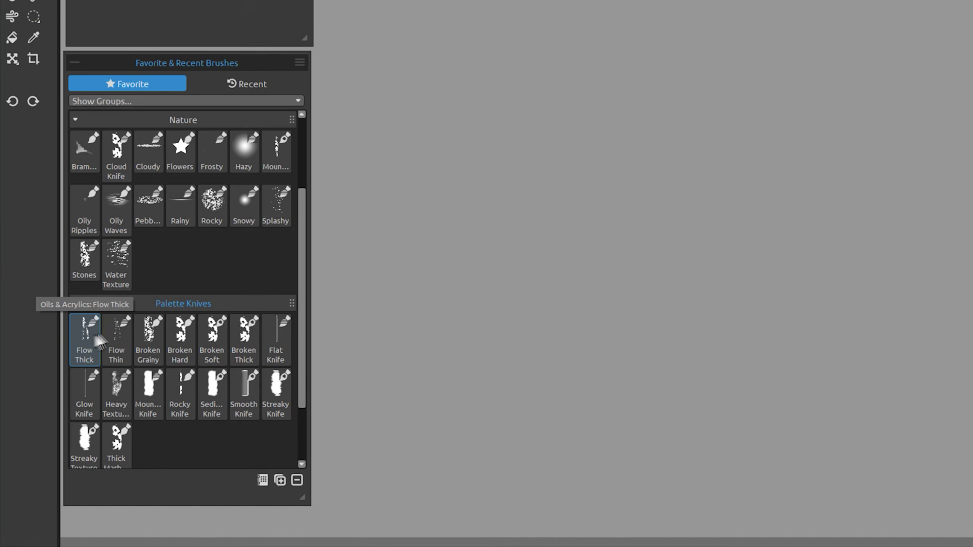
Move the Flow Thick and Flow Thin brushes together to directly after Flat Knife in the Palette Knives group
ctrl+click(77, 410)
drag(76, 410, 141, 417)
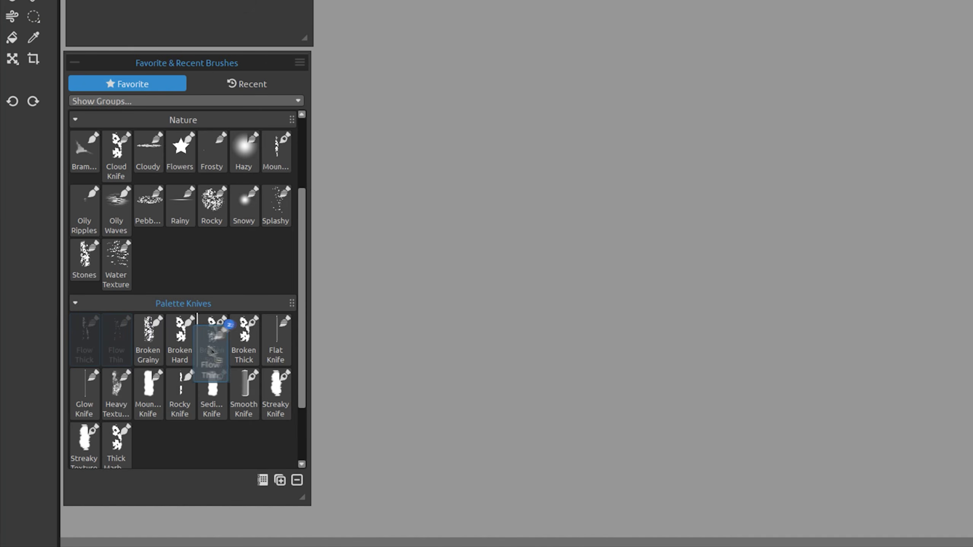
drag(212, 352, 294, 349)
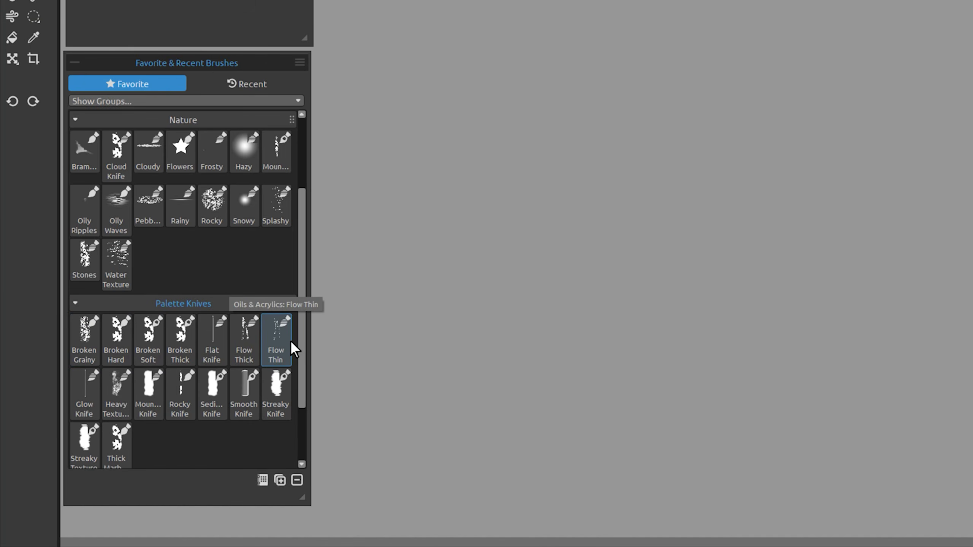
Select Flow Thick, Flow Thin, Rocky Knife and Heavy Textu... and move them together to directly after Glow Knife
ctrl+click(245, 338)
ctrl+click(184, 399)
ctrl+click(116, 401)
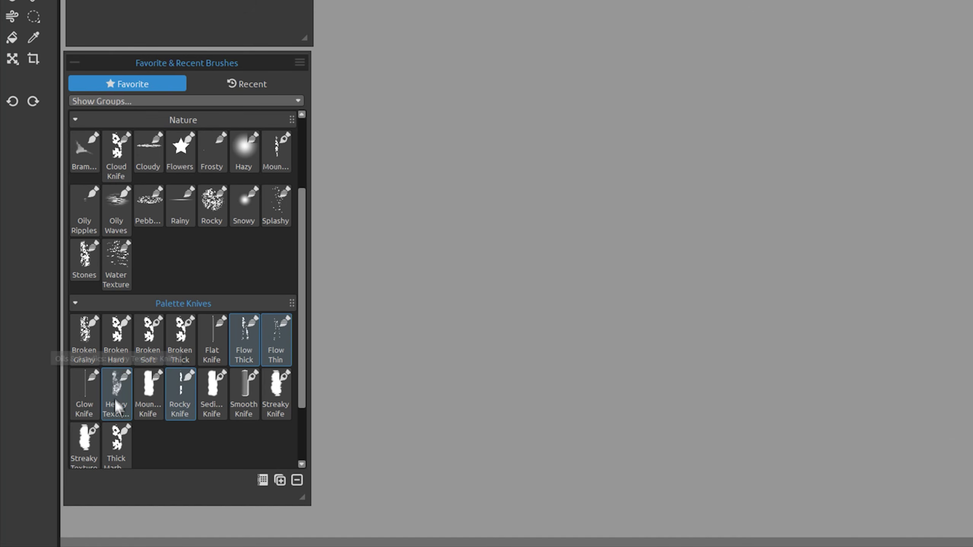
mouse_move(182, 397)
mouse_down()
mouse_move(210, 259)
mouse_move(127, 395)
mouse_move(168, 413)
mouse_up()
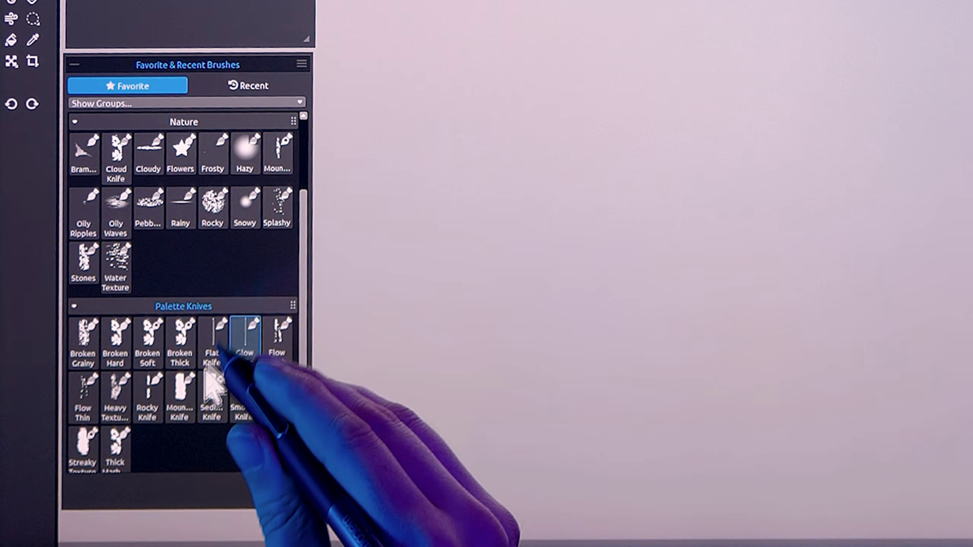
Move Glow Knife to directly after Flow Thin in the Palette Knives group
drag(246, 338, 86, 399)
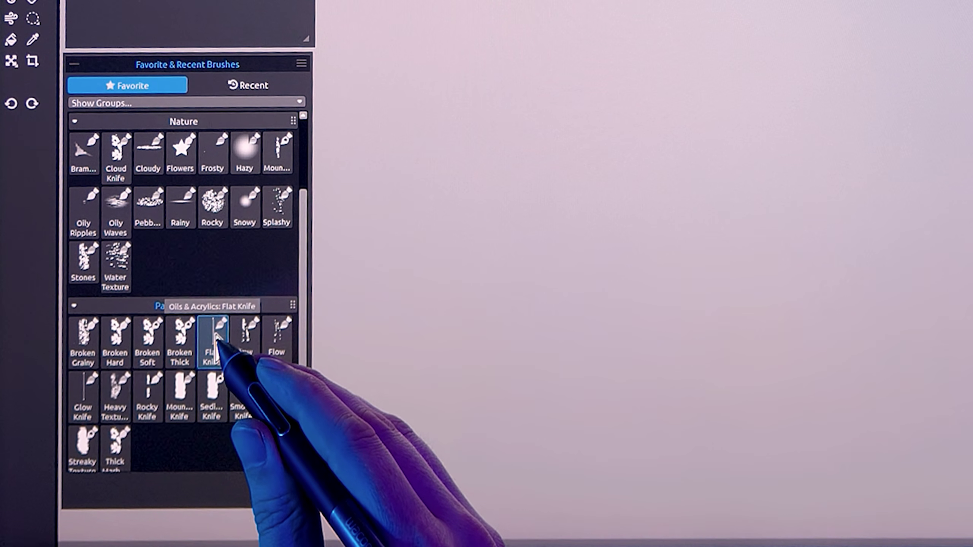
drag(216, 335, 214, 338)
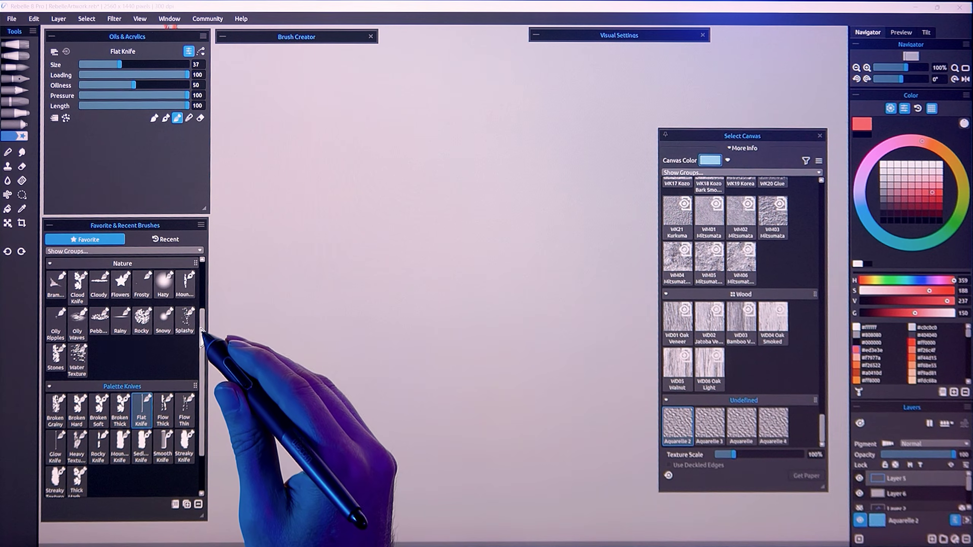
drag(303, 224, 303, 159)
drag(203, 283, 202, 267)
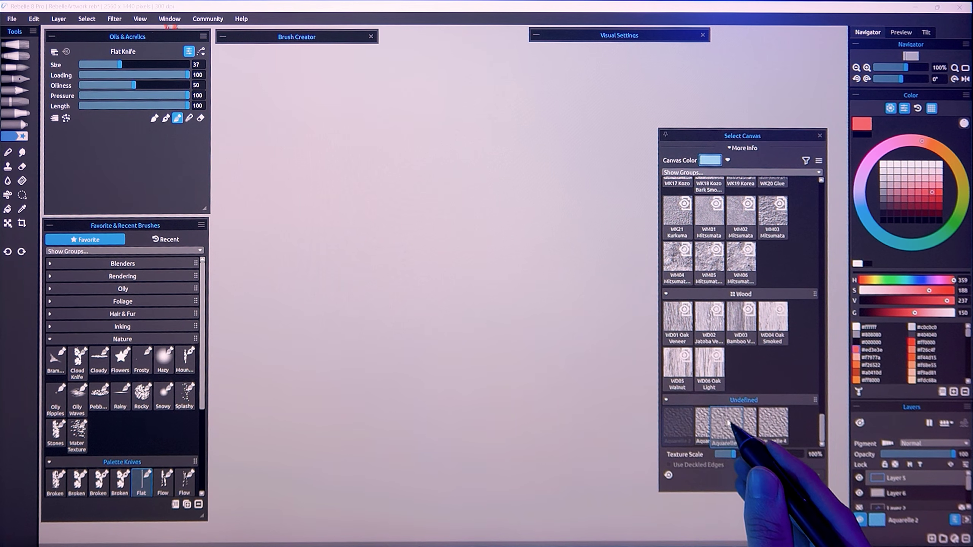
click(873, 342)
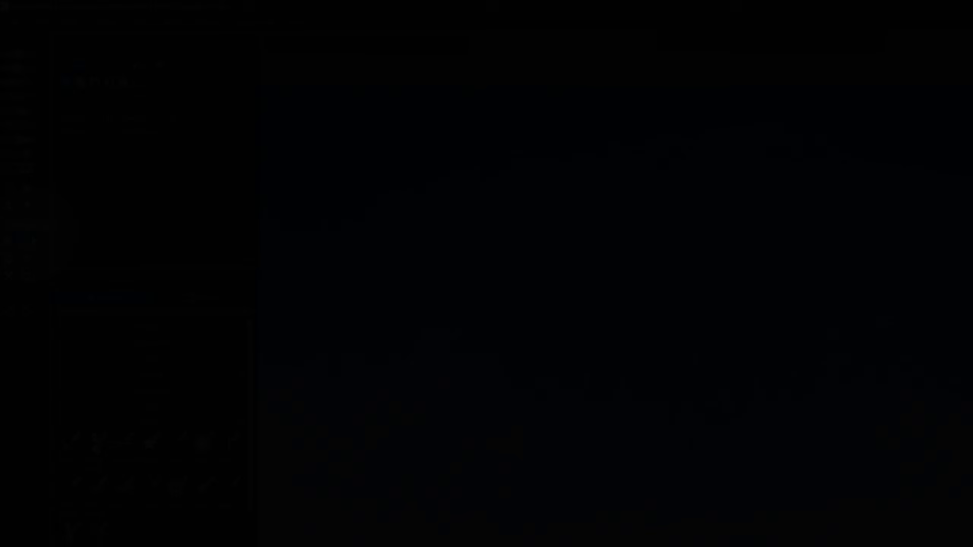
Draw a large circular selection in the middle of the sky on the sun layer and fill it with warm yellow
click(27, 240)
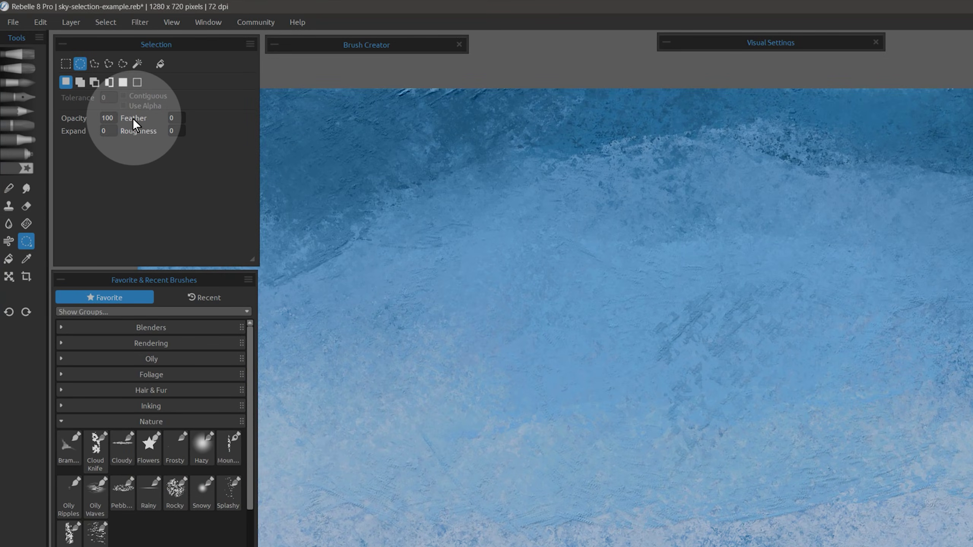
click(667, 42)
drag(855, 100, 898, 113)
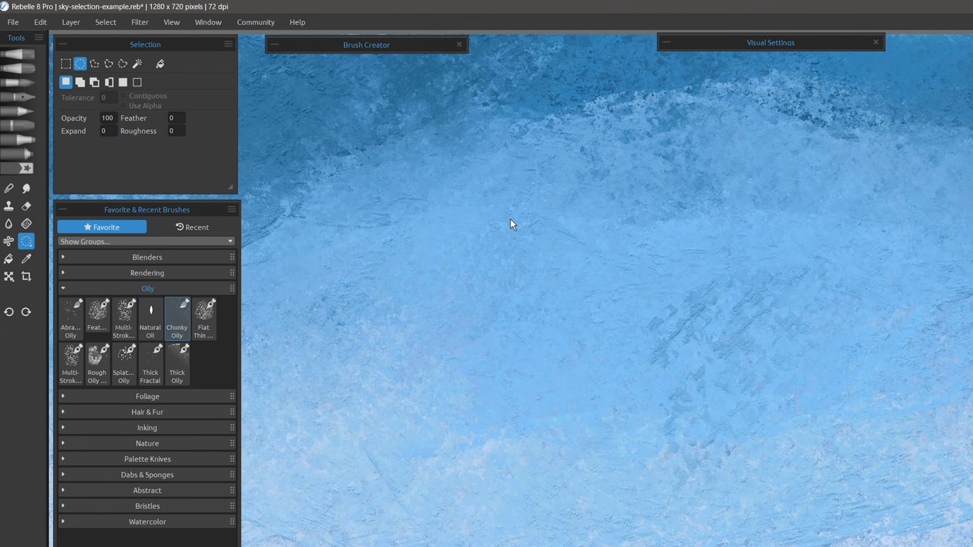
drag(510, 219, 759, 474)
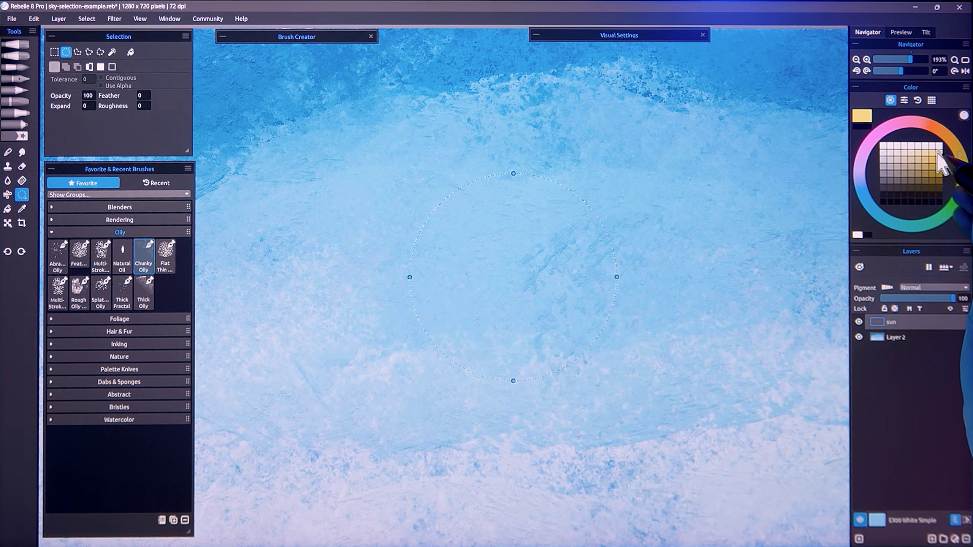
key(alt+BackSpace)
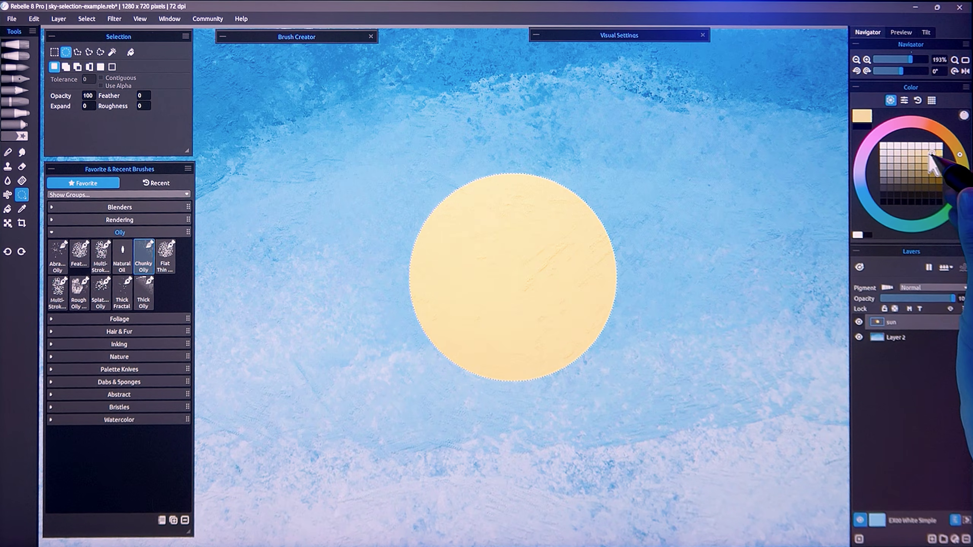
click(926, 159)
mouse_move(926, 160)
mouse_down()
mouse_move(919, 168)
mouse_move(951, 139)
mouse_up()
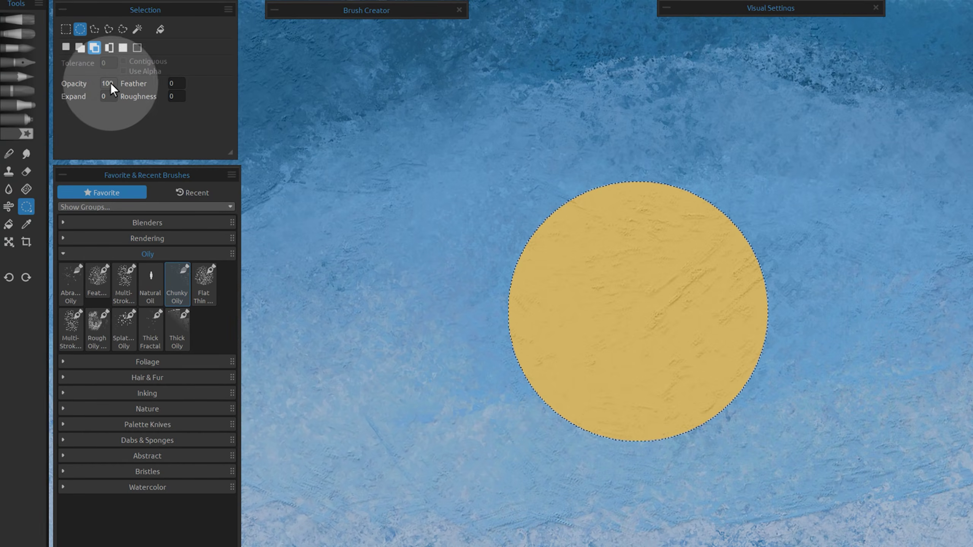
drag(110, 83, 175, 106)
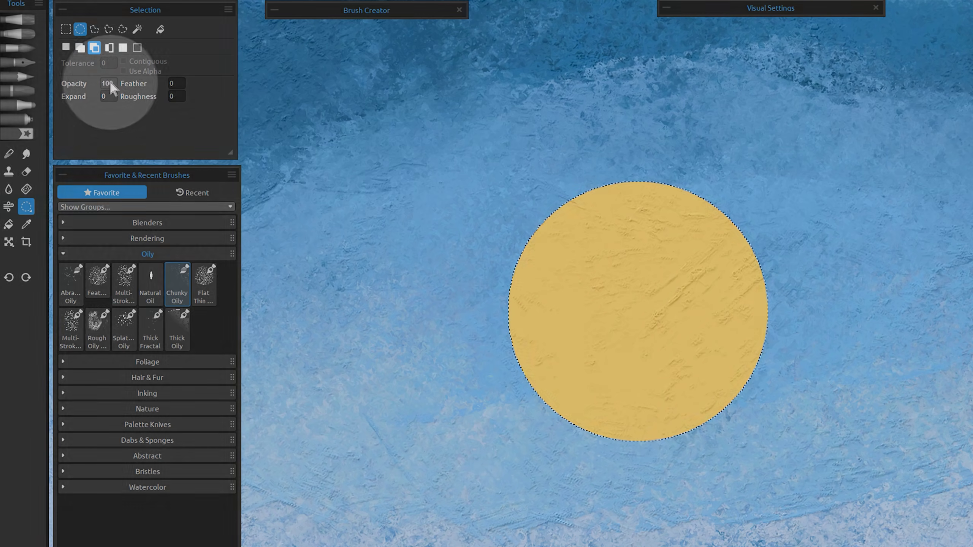
drag(110, 86, 174, 107)
key(ctrl+z)
key(ctrl+y)
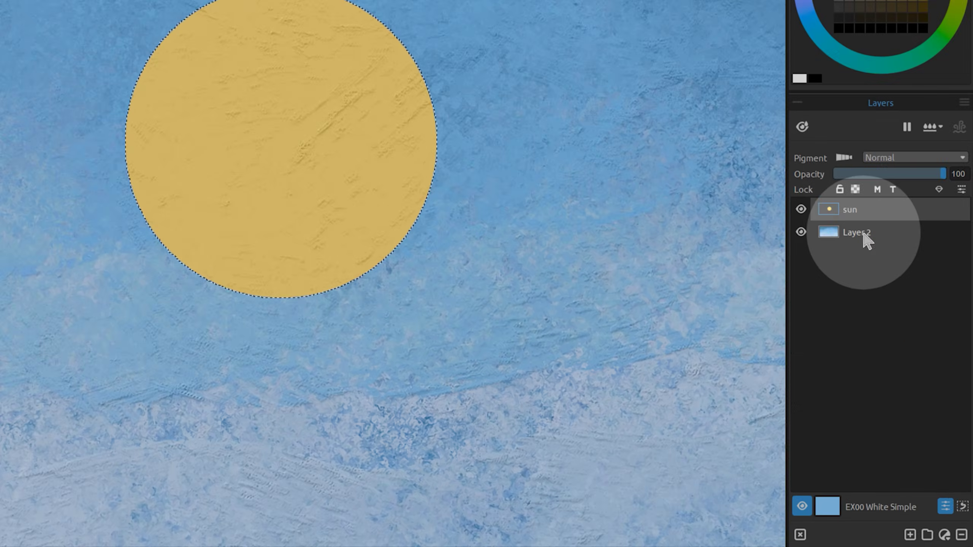
Add a layer named ring beneath the sun layer and rename Layer 2 as sky
click(910, 535)
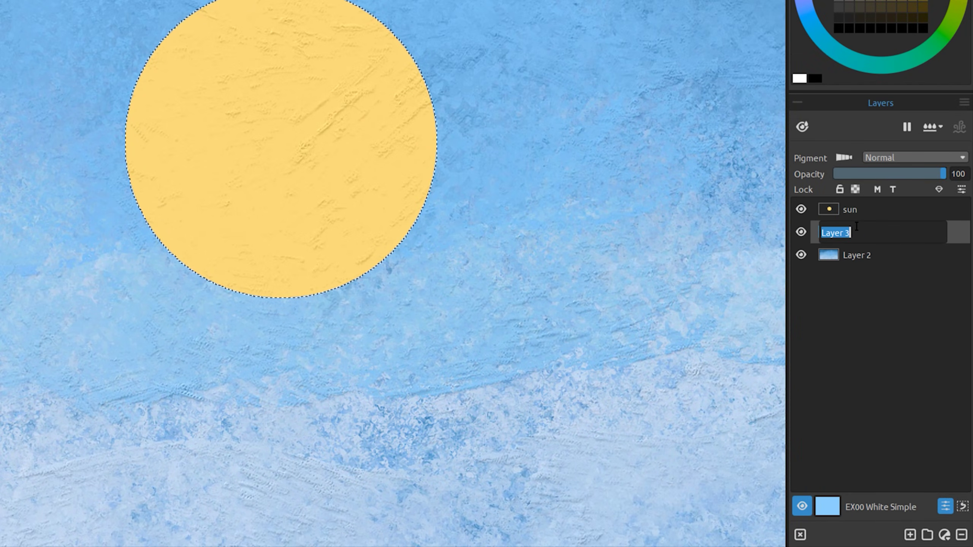
text(ring)
double_click(853, 255)
text(sky)
key(Return)
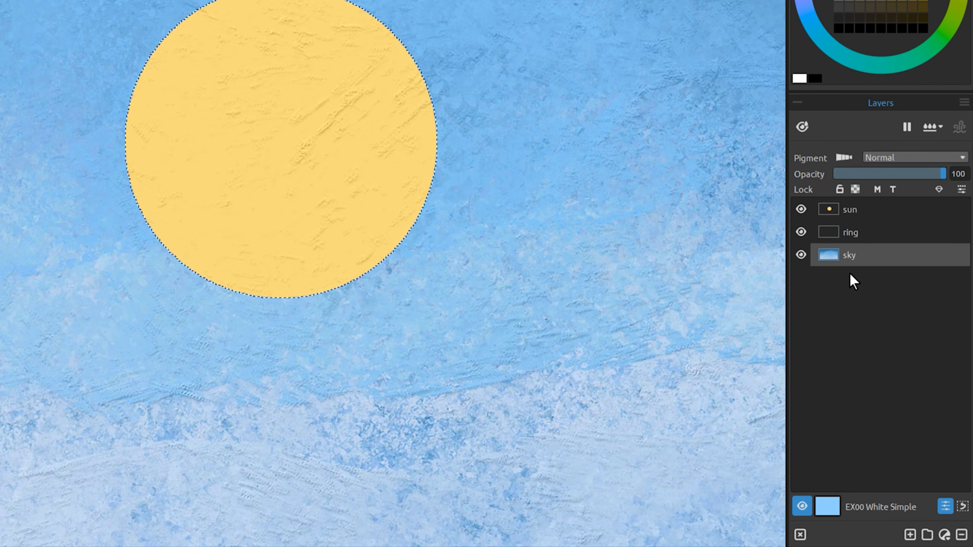
Toggle the visibility of the circular selection outline and make the ring layer active
key(q)
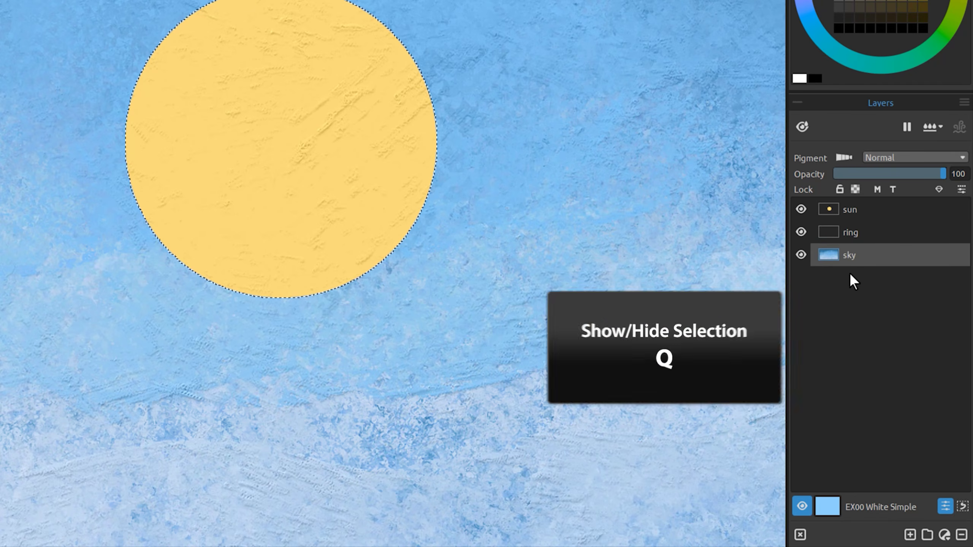
key(q)
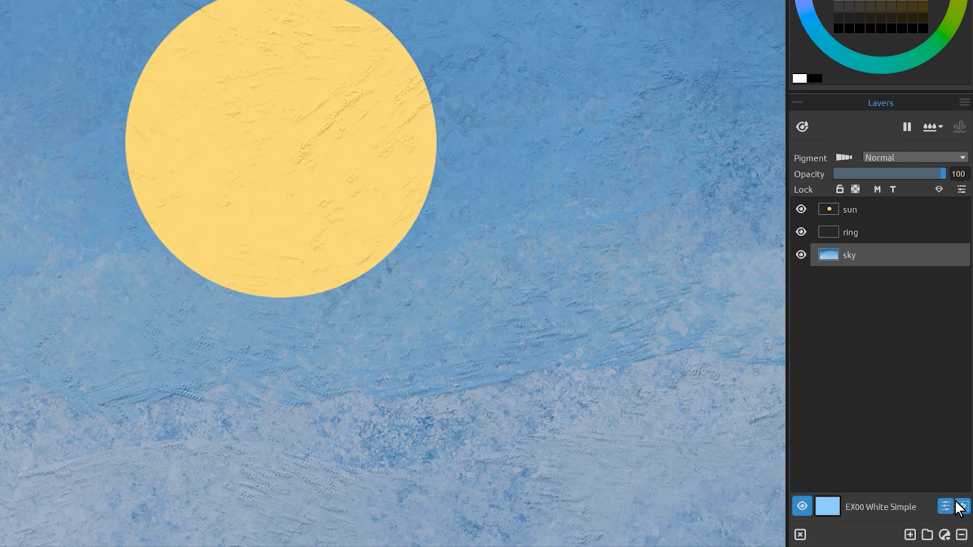
click(856, 235)
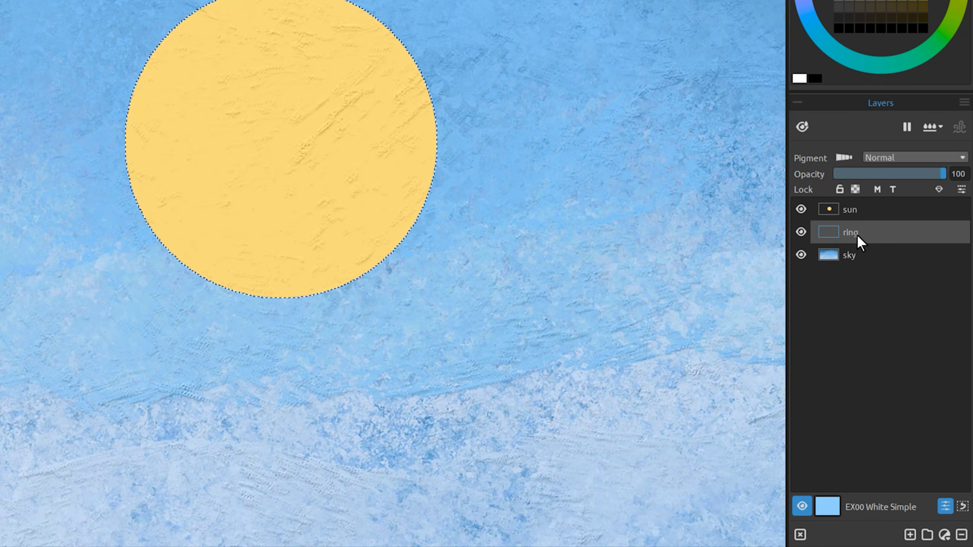
key(q)
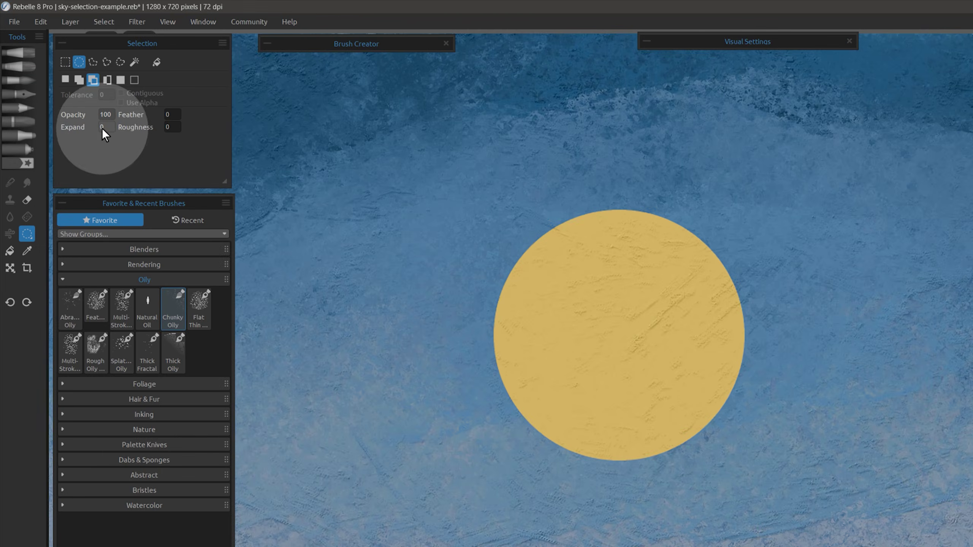
Set the circular selection's Expand to 10, fill it with orange on the ring layer, and widen Expand to 21
drag(102, 128, 126, 118)
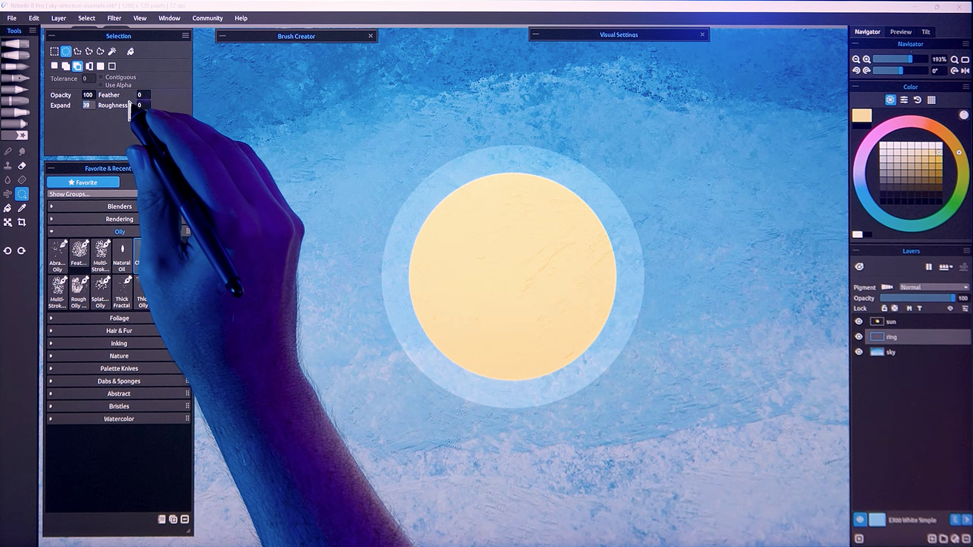
drag(130, 111, 53, 115)
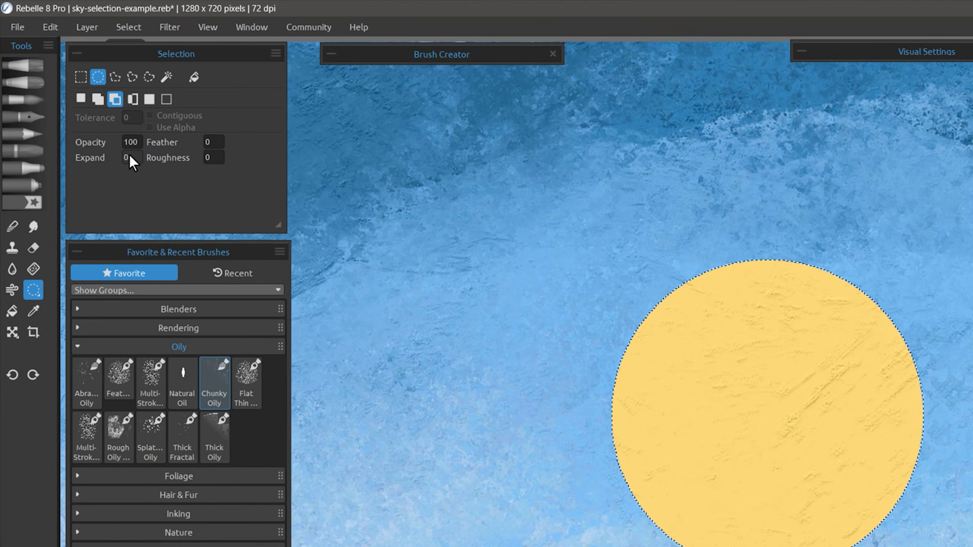
click(130, 155)
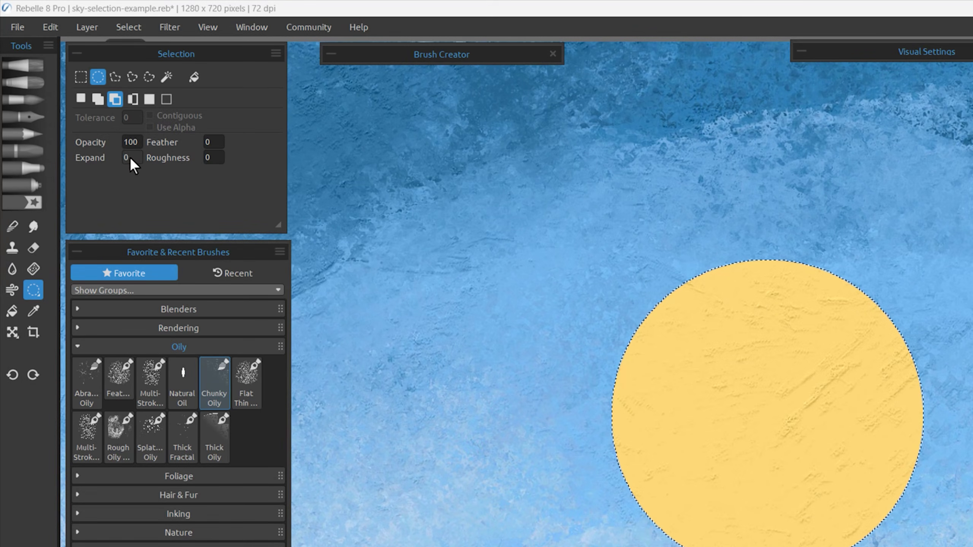
text(10)
key(Return)
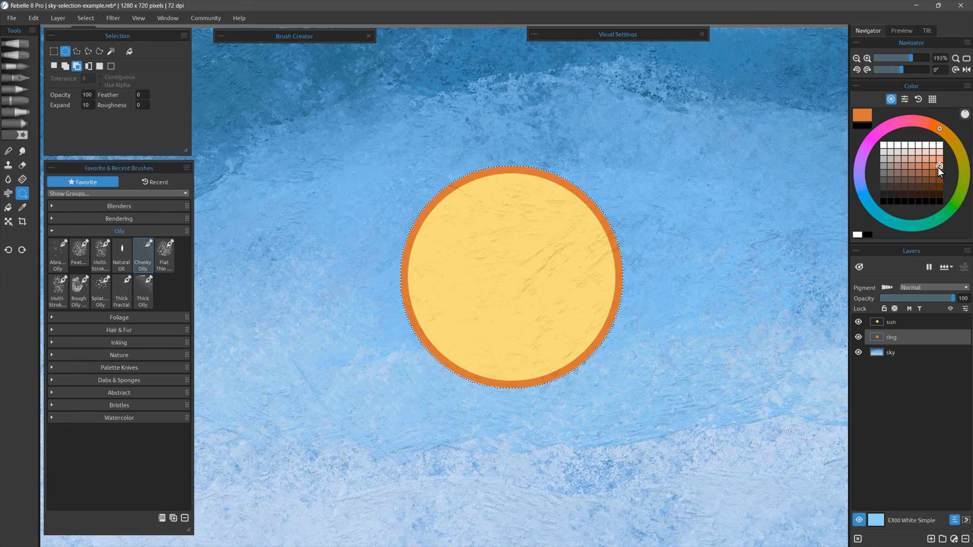
drag(94, 107, 117, 111)
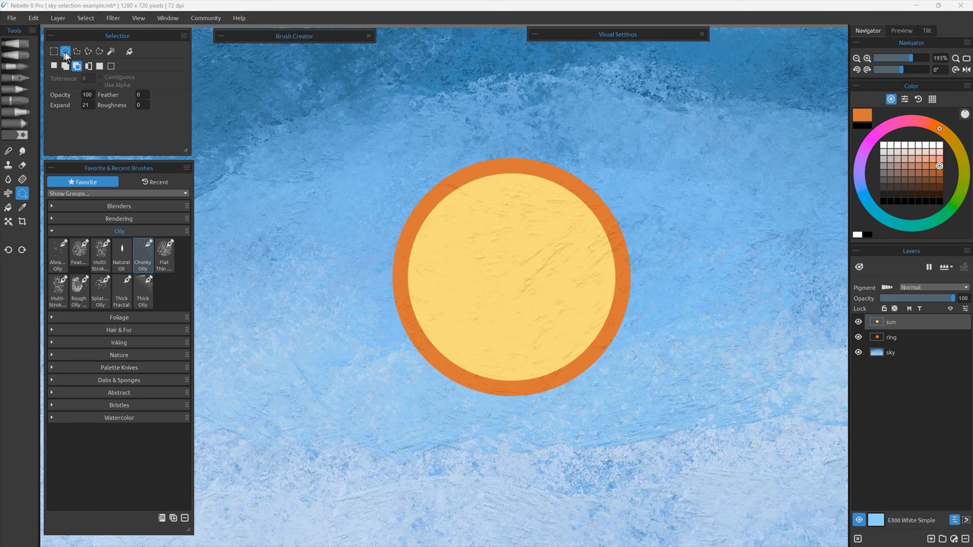
Draw a tall rectangular selection beside the sun, fill it white, and add a brown border on the ring layer with Expand 10
click(56, 51)
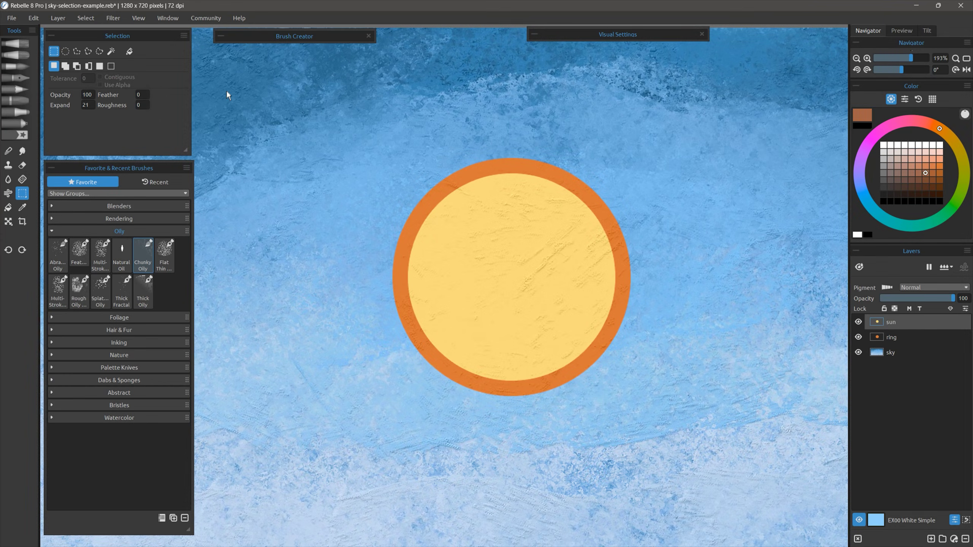
drag(228, 90, 360, 348)
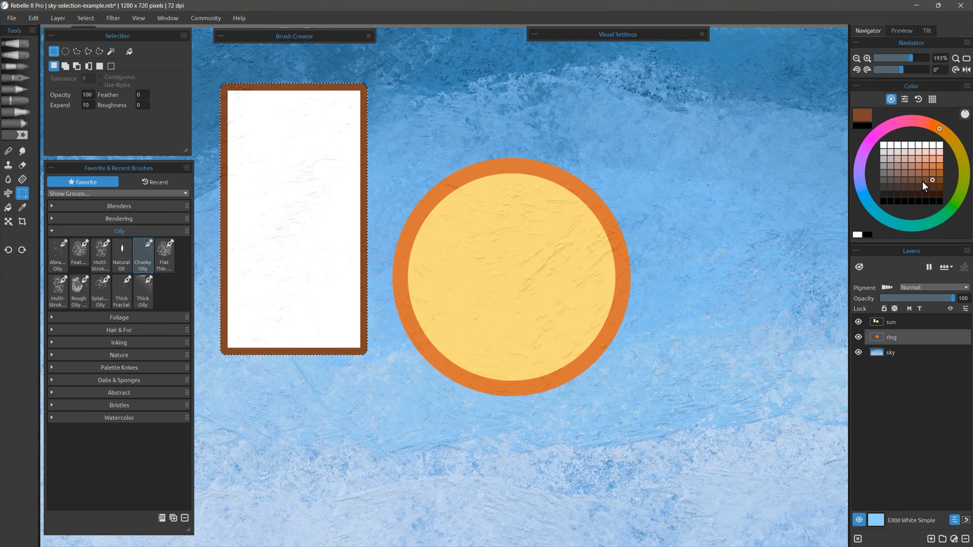
key(ctrl+d)
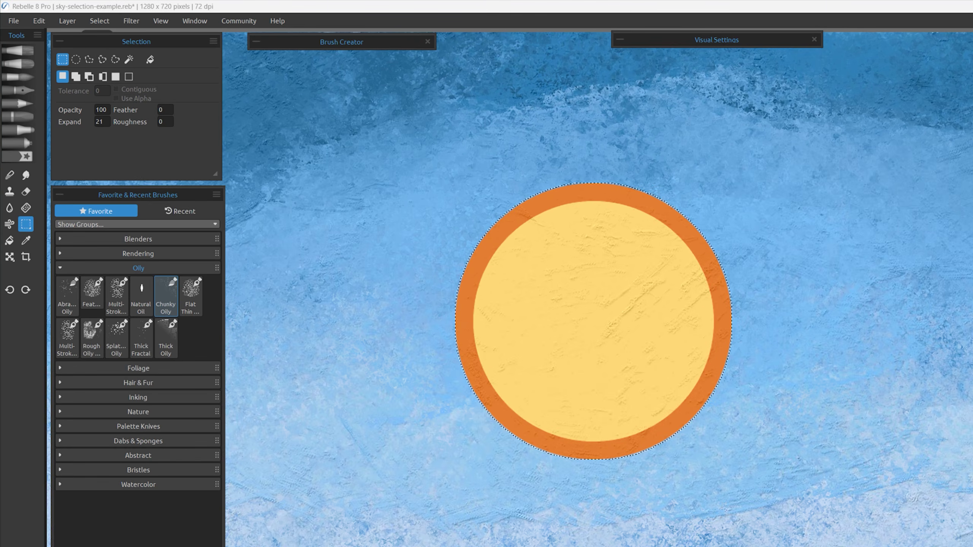
Soften the orange ring by setting its selection's Feather to 40 and Expand to 23, and clear the selection
click(164, 109)
text(30)
key(Return)
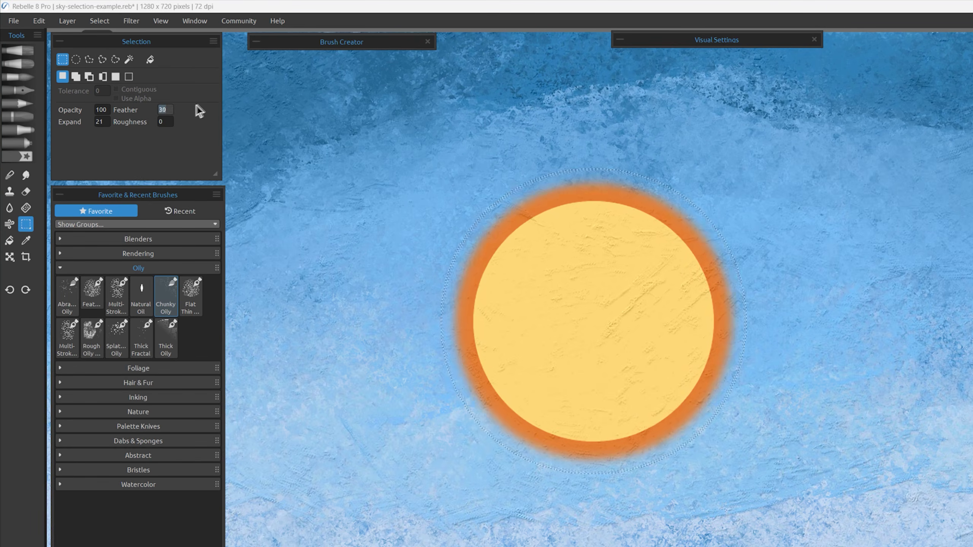
text(38)
scroll(165, 110, up, 4)
scroll(105, 122, up, 2)
scroll(161, 111, down, 2)
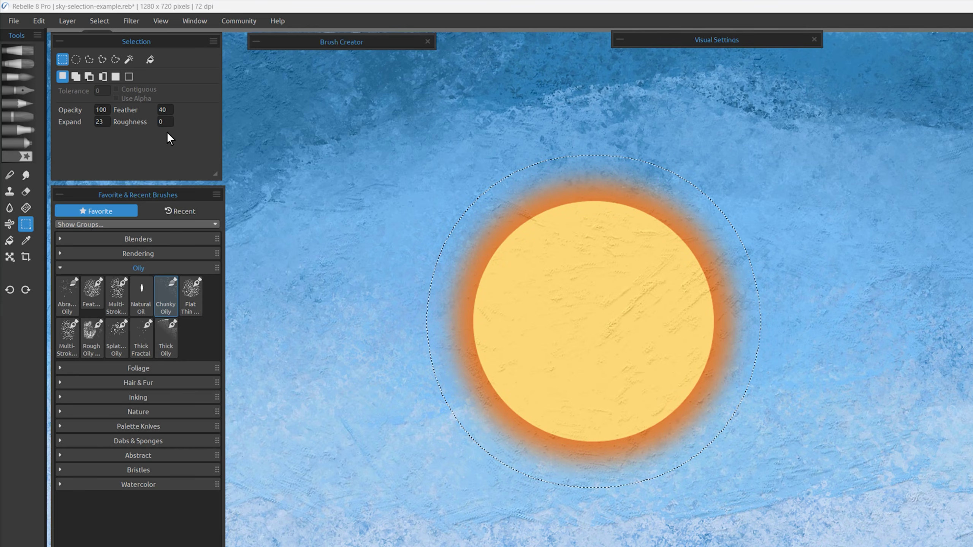
click(686, 343)
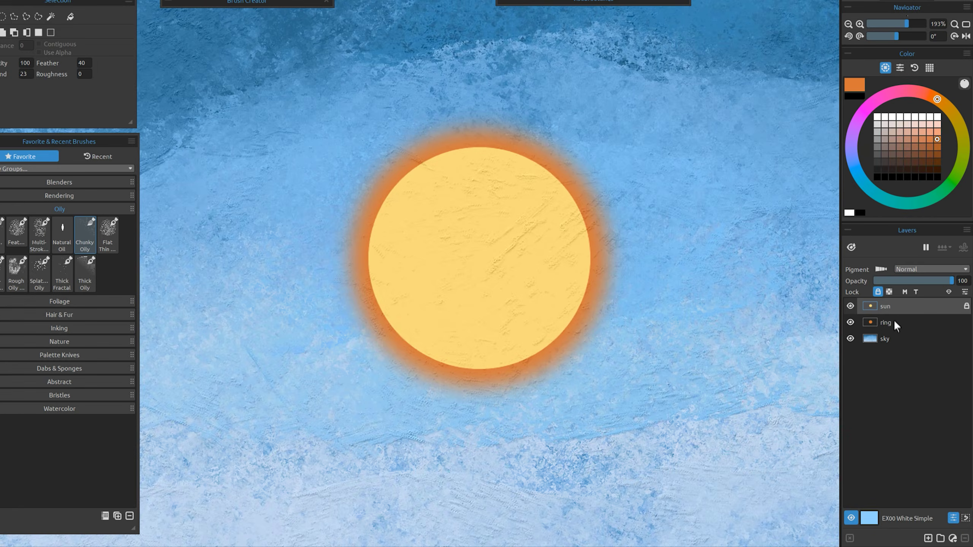
Merge the sun and ring layers into one layer named sun and move the sun to the upper right of the sky
right_click(895, 306)
click(877, 456)
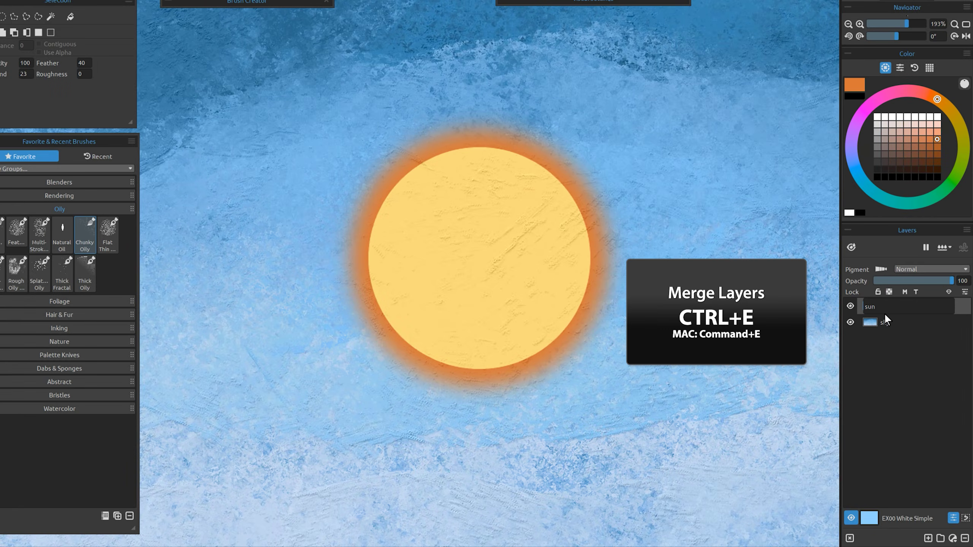
key(ctrl+t)
drag(491, 289, 721, 183)
key(Return)
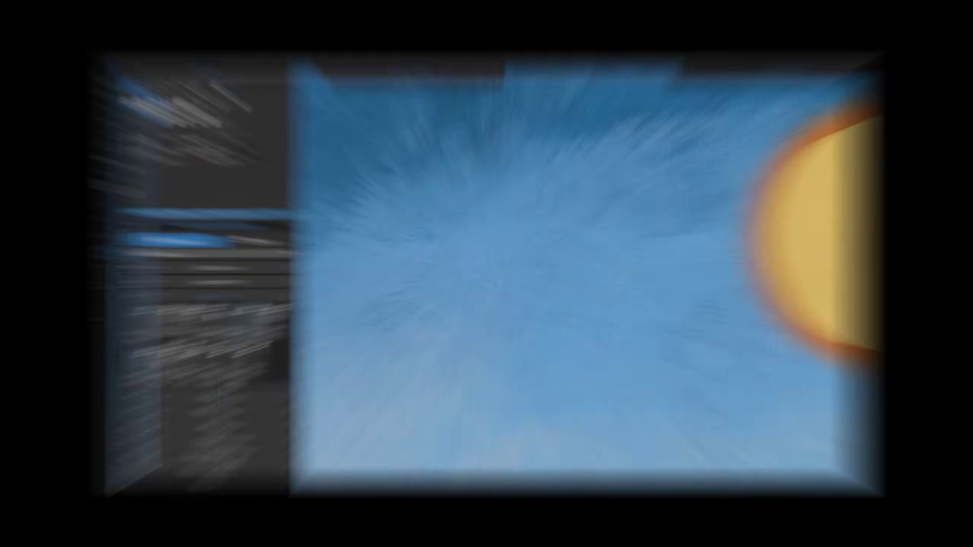
On the sky layer, draw a circular selection to the left of the sun and fill it with yellow after trying several colors
click(888, 339)
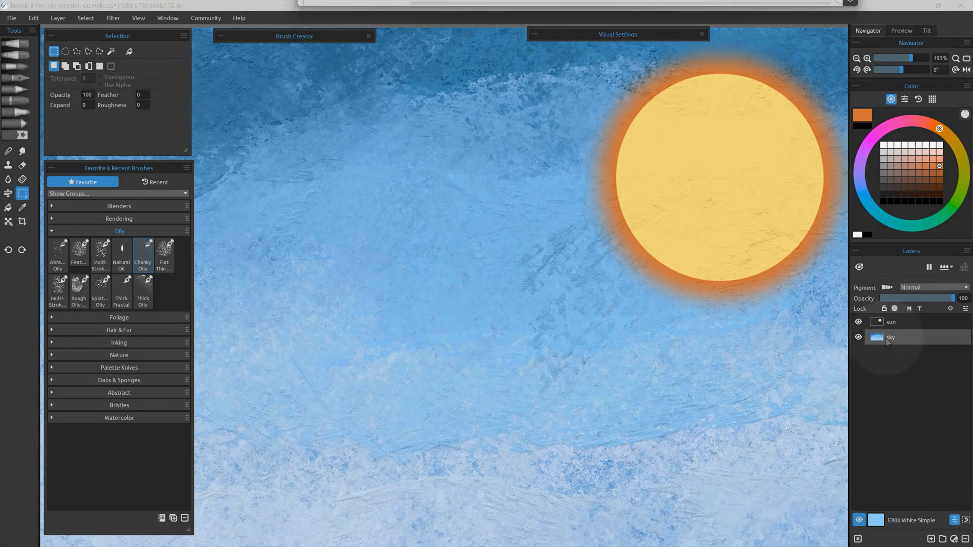
click(65, 51)
drag(289, 139, 504, 342)
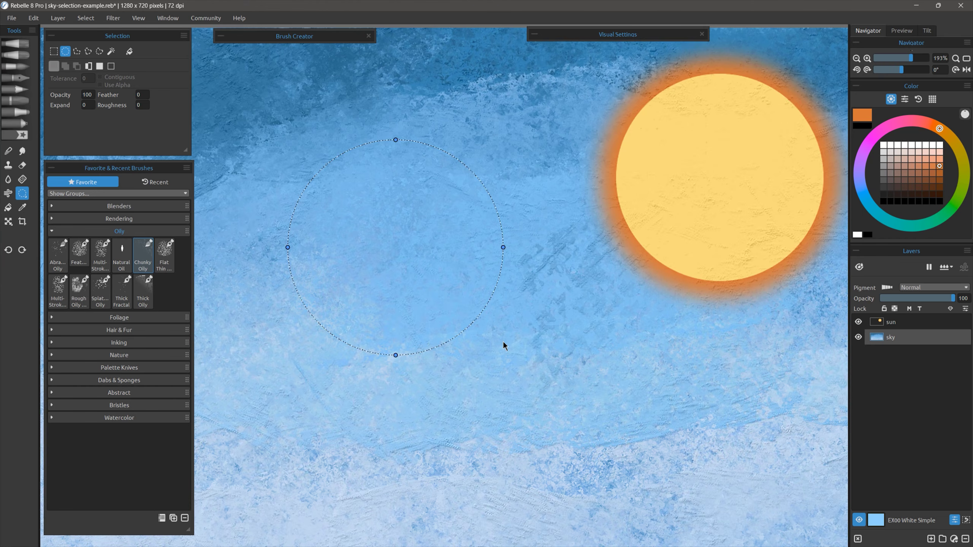
click(954, 143)
key(alt+BackSpace)
click(939, 158)
key(alt+BackSpace)
click(939, 152)
key(alt+BackSpace)
click(957, 148)
key(alt+BackSpace)
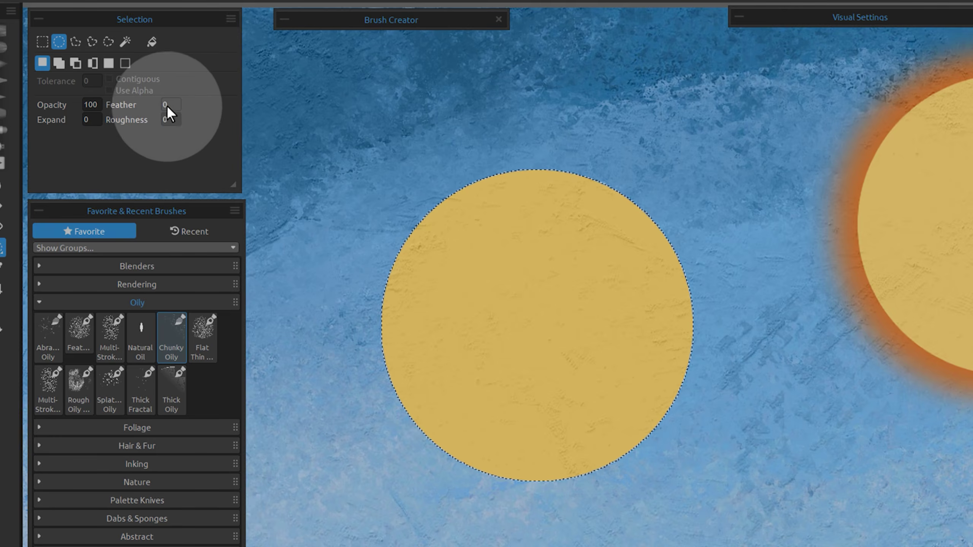
Set the Feather of the new yellow circle's selection to 37
key(alt+BackSpace)
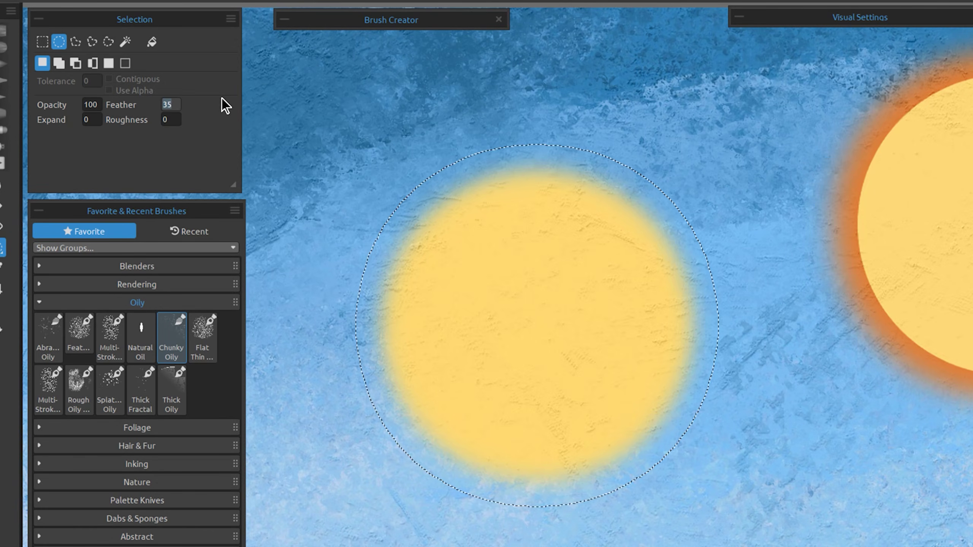
text(37)
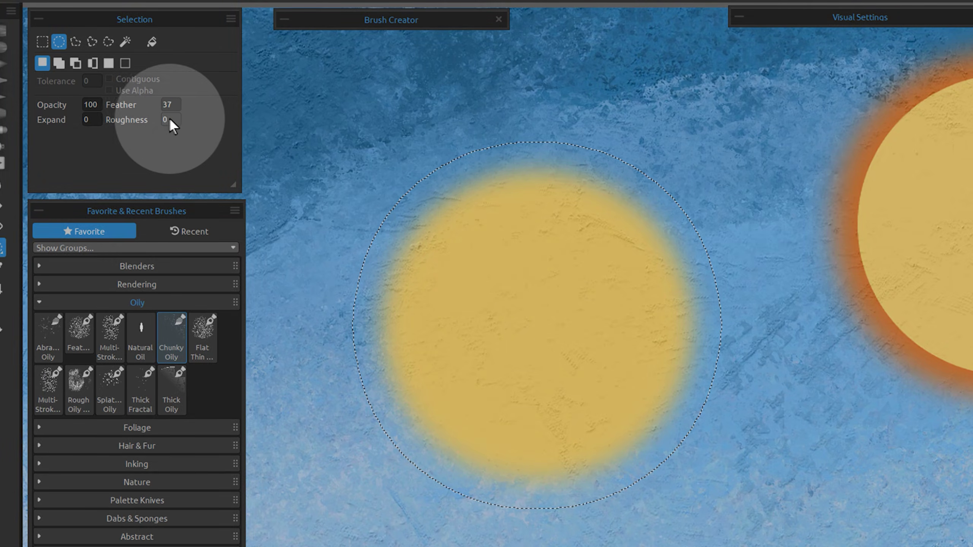
Increase the Roughness of the yellow circle's selection
drag(168, 119, 312, 118)
drag(548, 332, 701, 471)
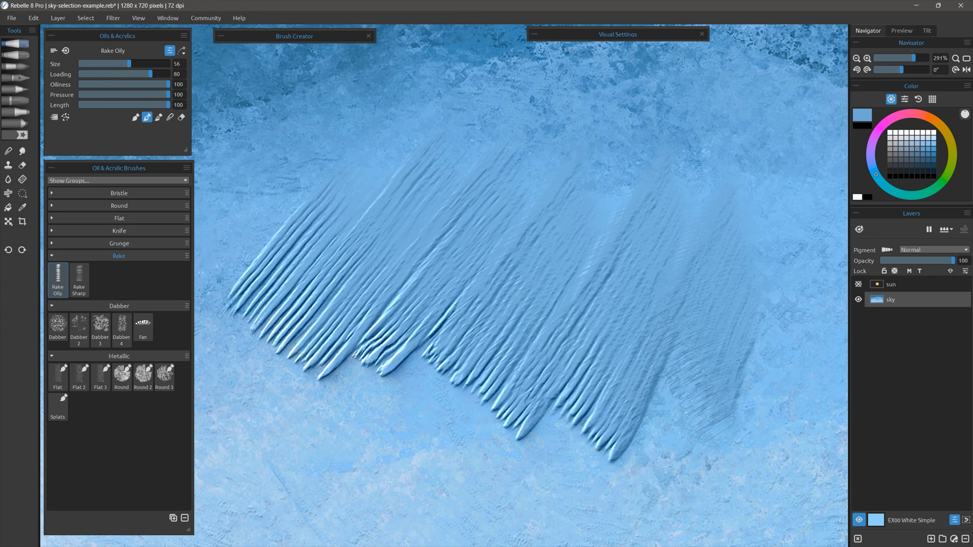
Paint thick crossing blue strokes with Rake Oily on the sky layer and fill an elliptical selection over them with salmon orange
drag(402, 338, 402, 357)
drag(598, 173, 582, 406)
click(22, 193)
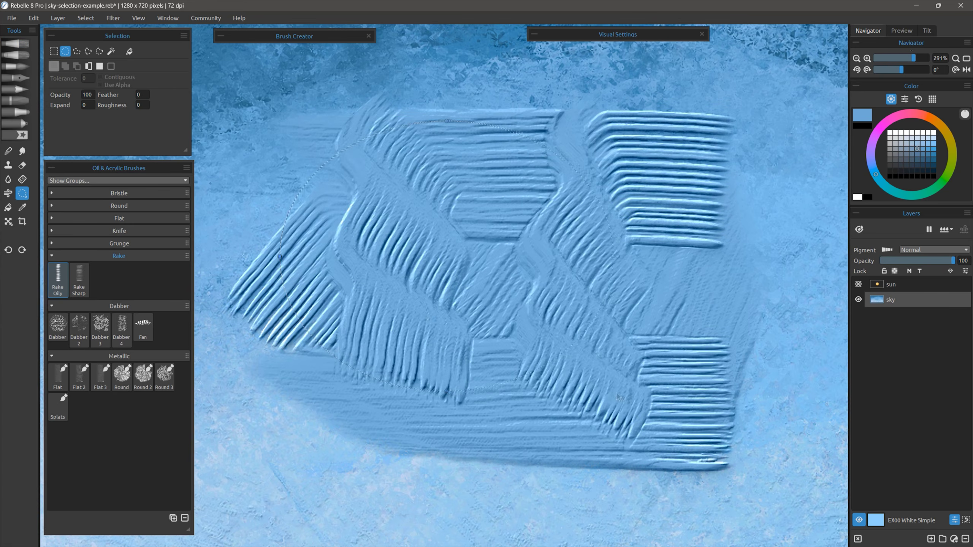
drag(280, 122, 772, 479)
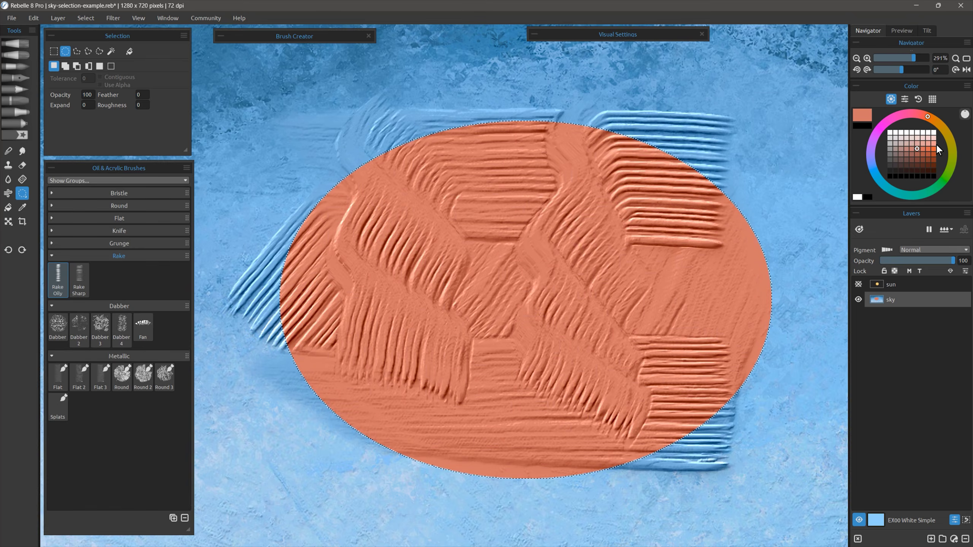
click(143, 102)
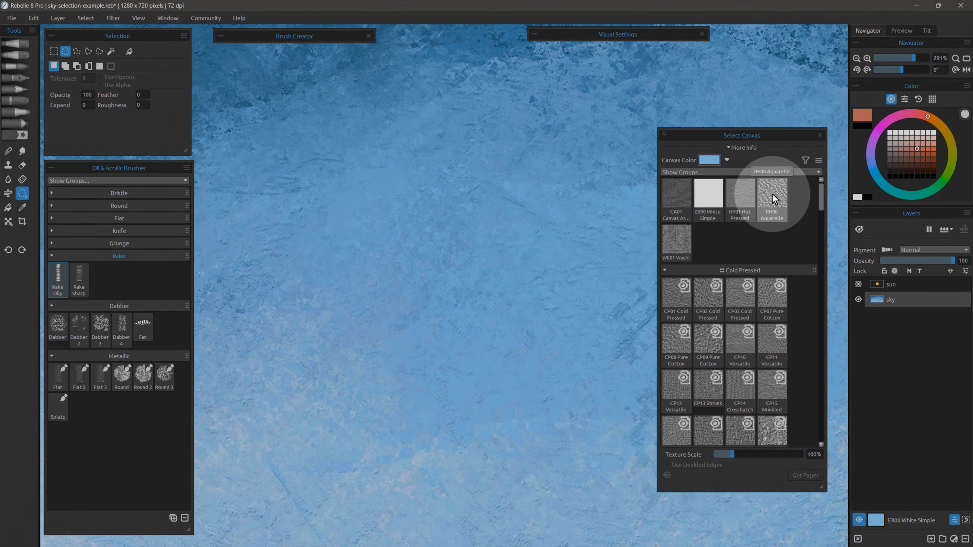
On an RH00 Aquarelle canvas, fill a circular selection with black and set its Feather to 38 and Roughness to 53
click(773, 193)
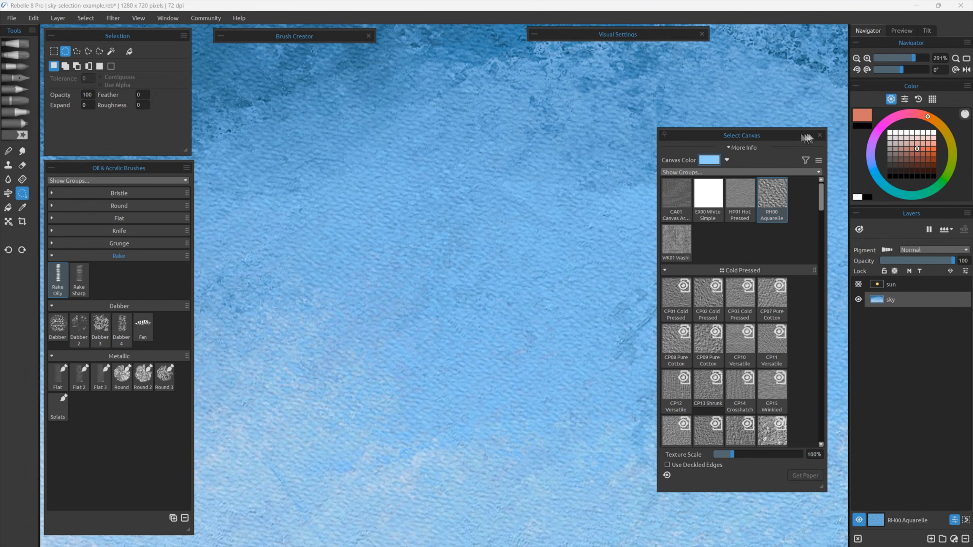
click(22, 194)
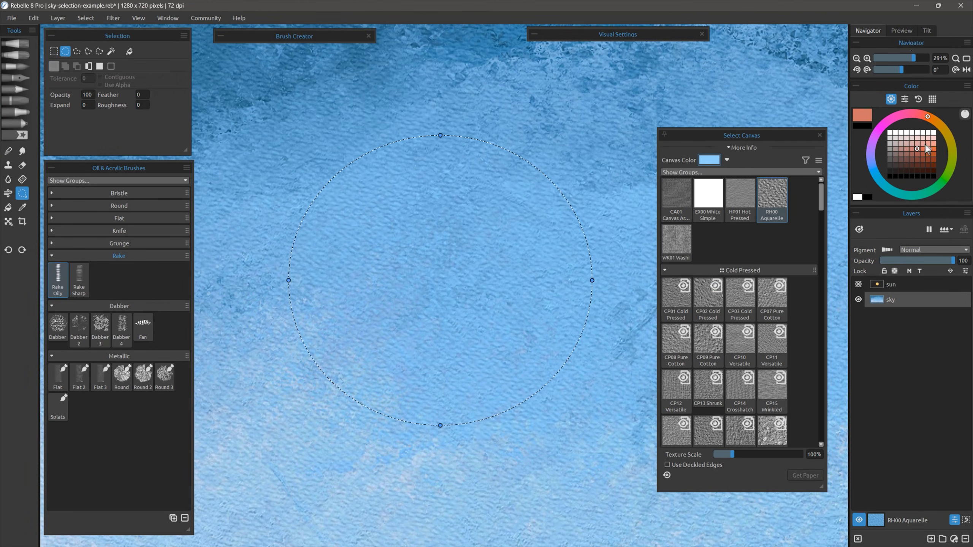
click(889, 176)
drag(140, 94, 180, 93)
drag(141, 105, 223, 135)
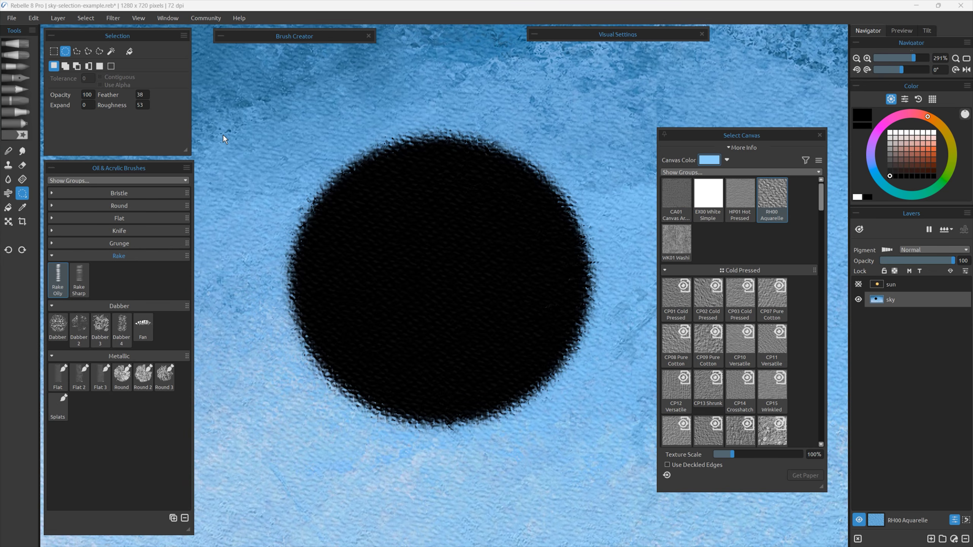
Draw a freehand mountain-shaped selection across the middle of the sky and fill it with very dark blue
mouse_move(227, 316)
mouse_down()
mouse_move(395, 222)
mouse_move(481, 198)
mouse_move(790, 325)
mouse_move(632, 363)
mouse_move(257, 359)
mouse_move(227, 317)
mouse_up()
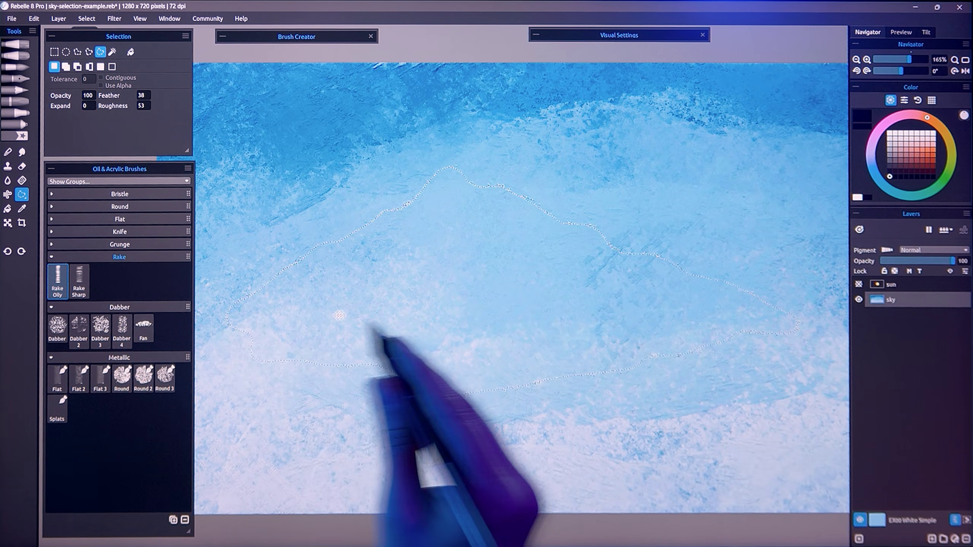
click(879, 180)
click(917, 166)
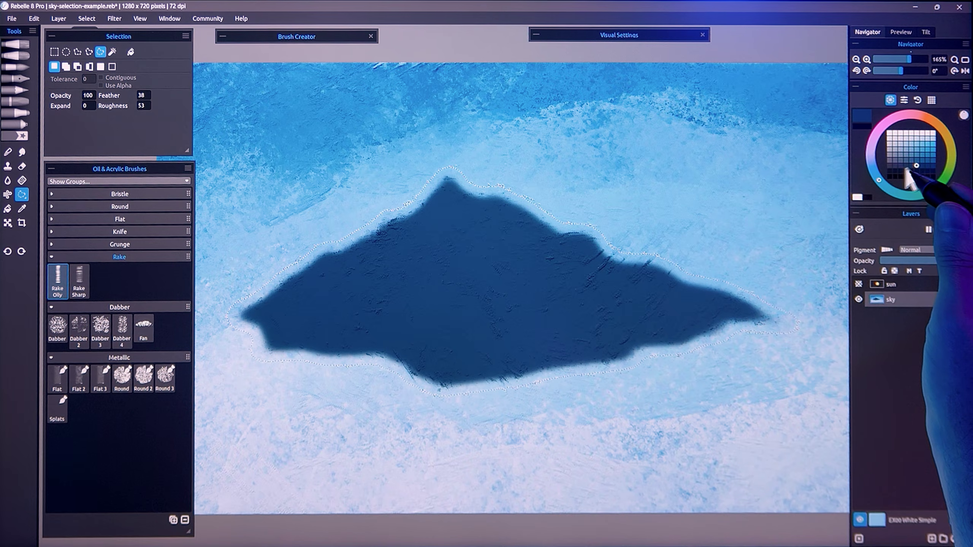
click(906, 171)
Set the mountain selection's Feather to 24 and Roughness to 100, and clear the selection
mouse_move(142, 95)
mouse_down()
mouse_move(111, 101)
mouse_move(142, 99)
mouse_up()
mouse_move(143, 105)
mouse_down()
mouse_move(197, 111)
mouse_move(132, 101)
mouse_move(161, 105)
mouse_up()
click(148, 96)
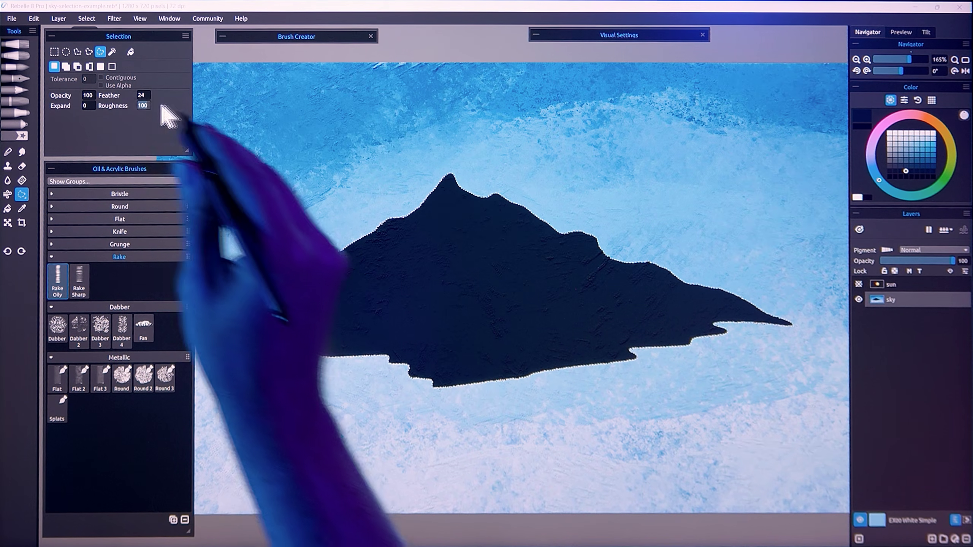
key(ctrl+d)
Lasso irregular highlight shapes from the mountain's peak down its left slope and fill them with light blue
scroll(425, 248, up, 2)
mouse_move(456, 169)
mouse_down()
mouse_move(360, 301)
mouse_move(455, 169)
mouse_up()
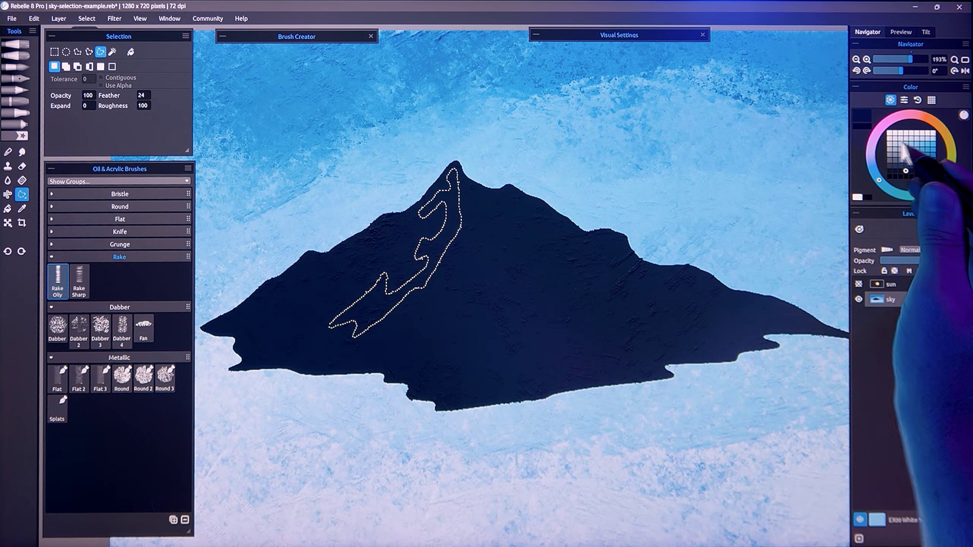
click(911, 148)
key(alt+BackSpace)
key(ctrl+d)
drag(434, 220, 433, 222)
mouse_move(407, 215)
mouse_down()
mouse_move(400, 244)
mouse_move(390, 222)
mouse_up()
key(alt+BackSpace)
key(ctrl+d)
key(alt+BackSpace)
mouse_move(328, 260)
mouse_down()
mouse_move(282, 295)
mouse_move(314, 285)
mouse_up()
key(alt+BackSpace)
key(alt+BackSpace)
drag(341, 299, 337, 306)
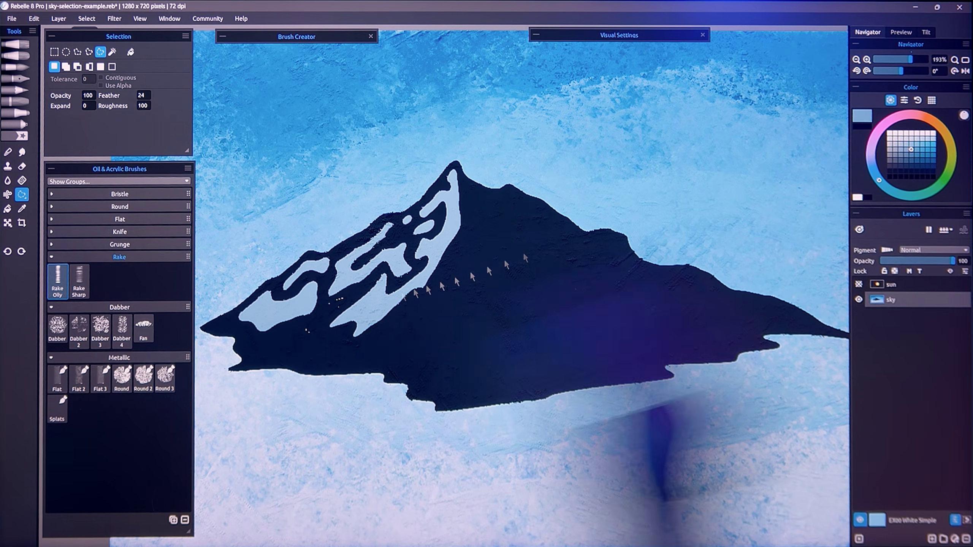
Lasso further highlight shapes on the mountain's lower left and along its right slopes and fill them with the same light blue
drag(862, 116, 325, 317)
drag(223, 324, 225, 322)
drag(863, 116, 226, 325)
mouse_move(294, 326)
mouse_down()
mouse_move(272, 351)
mouse_move(293, 326)
mouse_up()
drag(341, 341, 340, 341)
drag(408, 325, 383, 349)
mouse_move(504, 190)
mouse_down()
mouse_move(532, 251)
mouse_move(504, 191)
mouse_up()
drag(599, 233, 602, 235)
mouse_move(679, 273)
mouse_down()
mouse_move(630, 311)
mouse_move(678, 273)
mouse_up()
drag(742, 302, 747, 319)
drag(531, 318, 529, 319)
drag(455, 268, 454, 270)
key(alt+BackSpace)
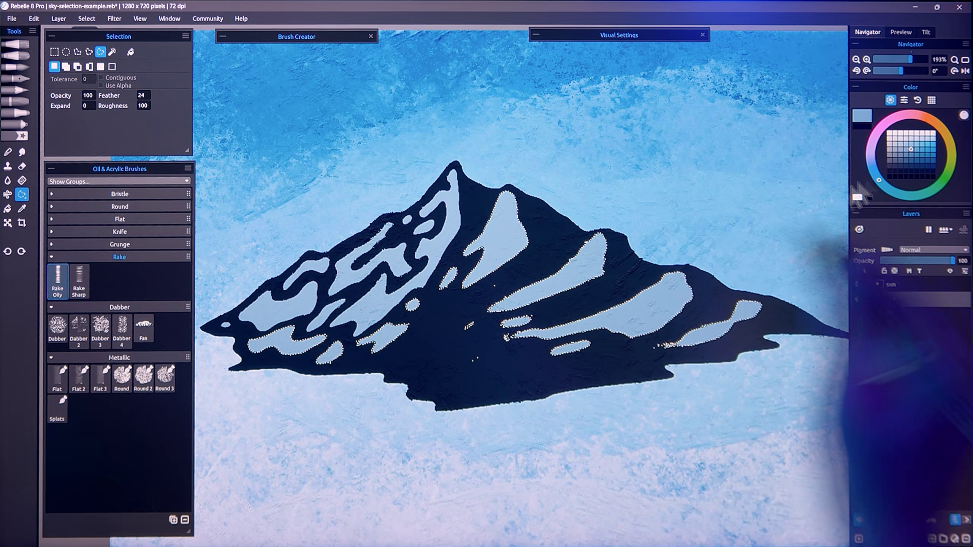
Lasso smaller patches inside the mountain's light blue highlights and fill them with a paler blue
click(901, 138)
drag(454, 182, 455, 185)
drag(452, 223, 449, 225)
drag(395, 254, 393, 257)
drag(349, 271, 375, 295)
drag(288, 307, 278, 339)
drag(387, 330, 385, 332)
drag(504, 207, 502, 210)
drag(589, 250, 587, 252)
drag(556, 281, 554, 282)
drag(649, 318, 647, 316)
drag(714, 332, 711, 334)
key(alt+BackSpace)
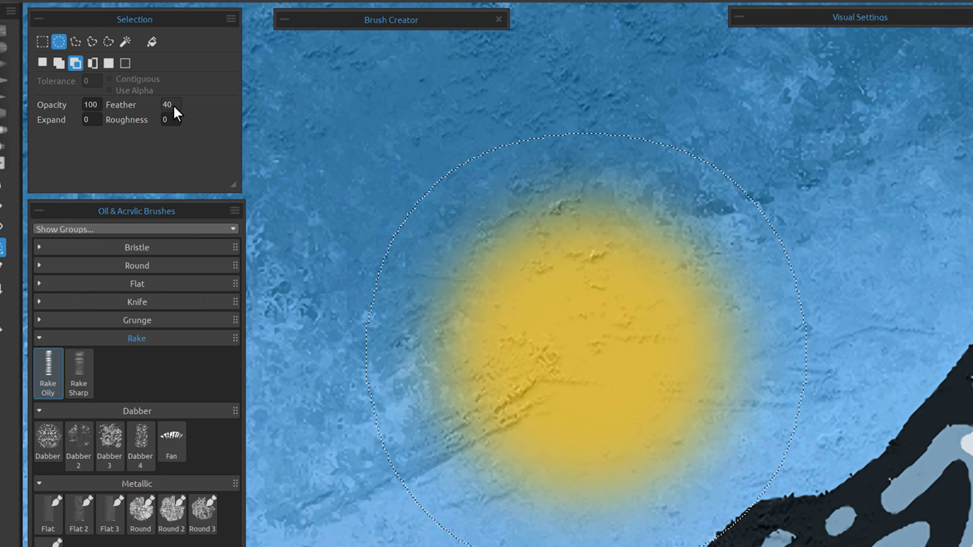
Set the Feather of the yellow circle's selection beside the mountain to 30 and clear the selection
drag(146, 116, 167, 120)
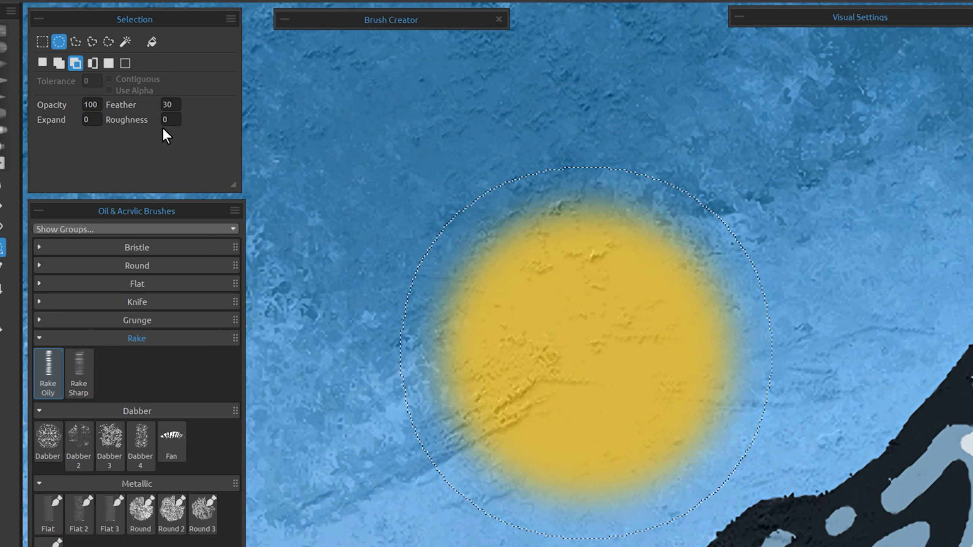
key(ctrl+d)
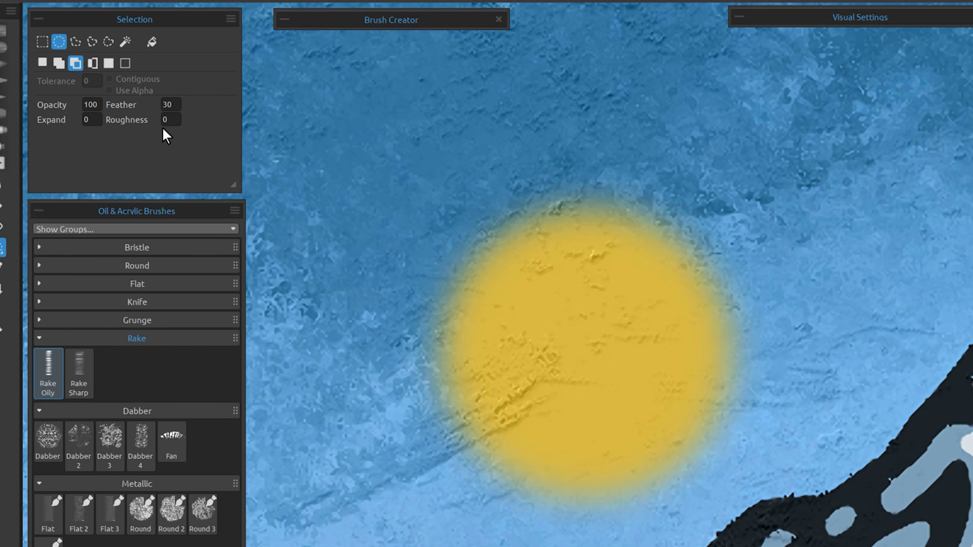
scroll(713, 449, down, 5)
Fill the tall rectangular selection on the black canvas with Gradient 3, running from top to bottom
drag(720, 490, 517, 340)
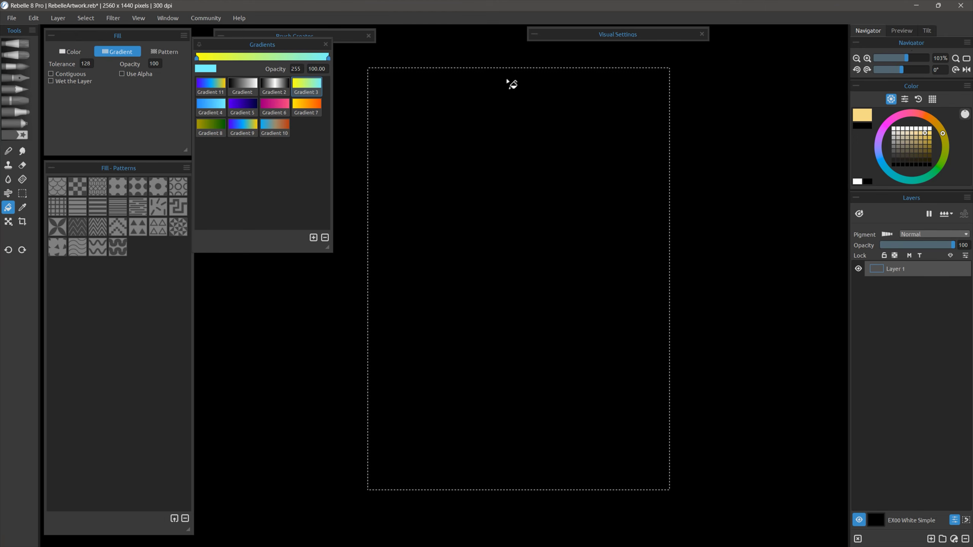
drag(507, 80, 508, 416)
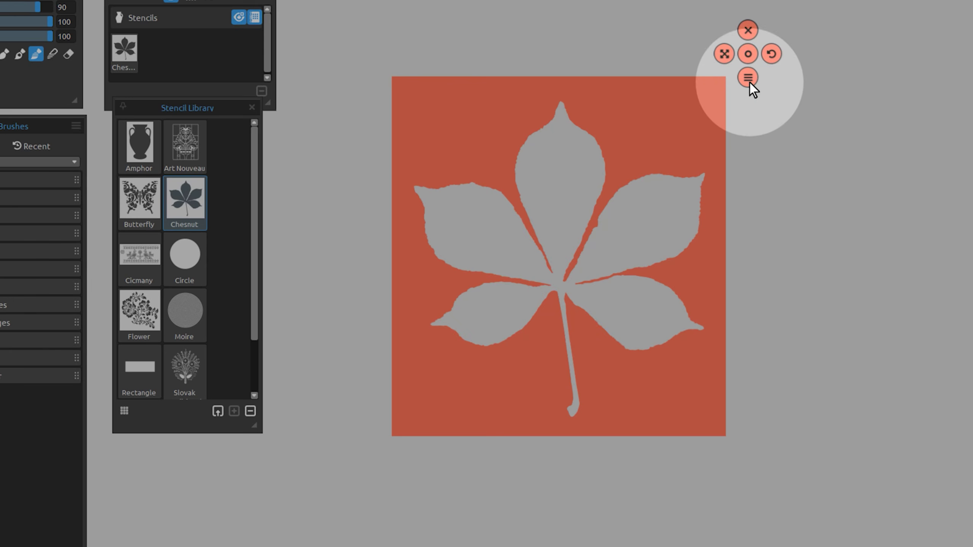
Turn on Lock Corner for the Chesnut stencil and resize the stencil from its fixed corner
click(748, 77)
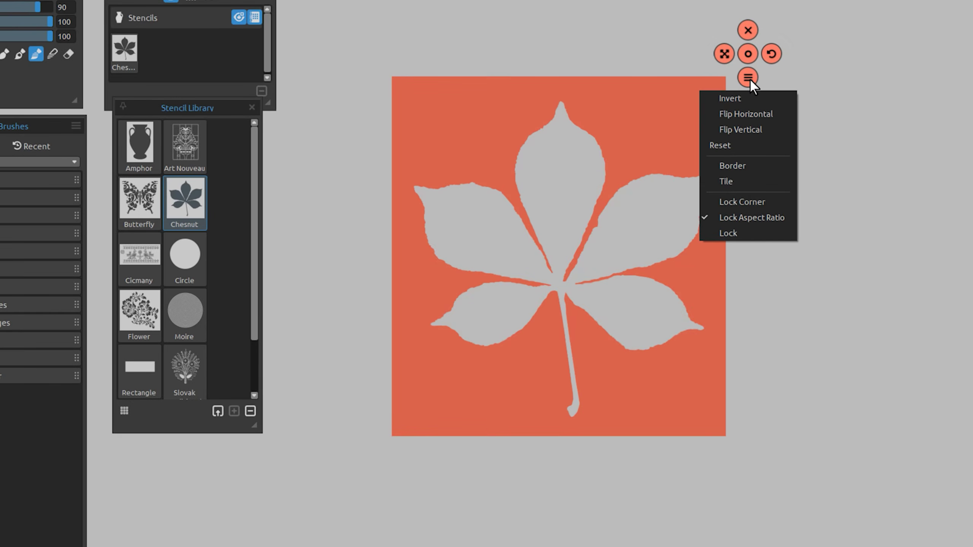
click(732, 235)
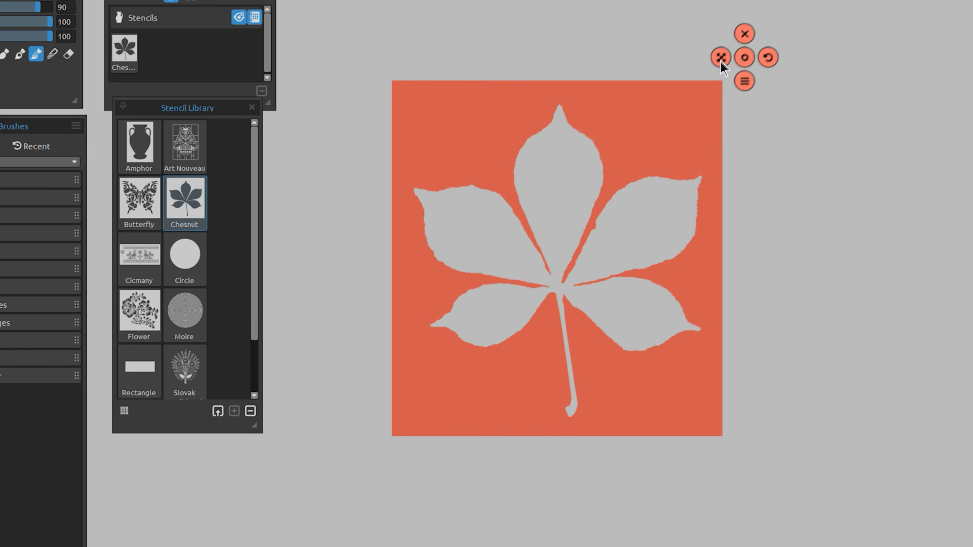
drag(723, 55, 711, 96)
click(733, 93)
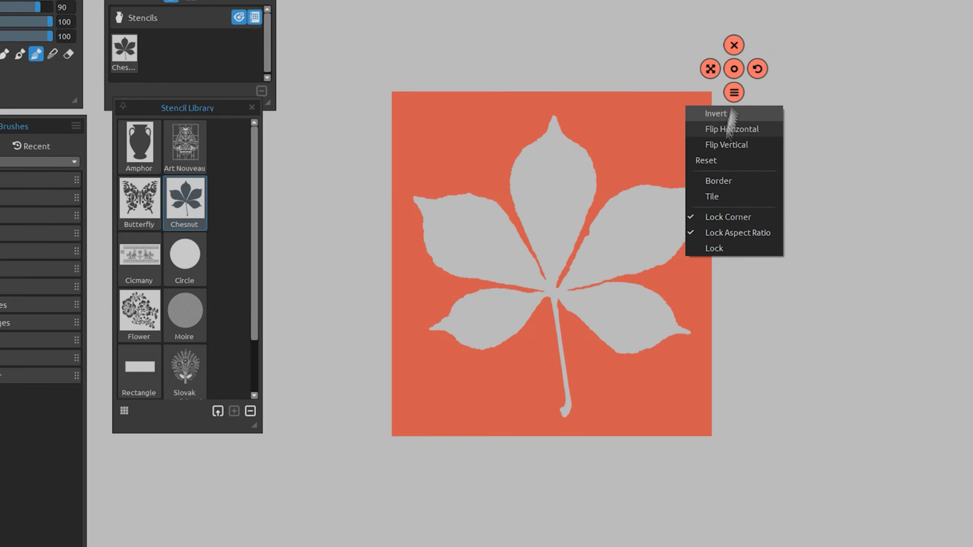
drag(711, 95, 755, 67)
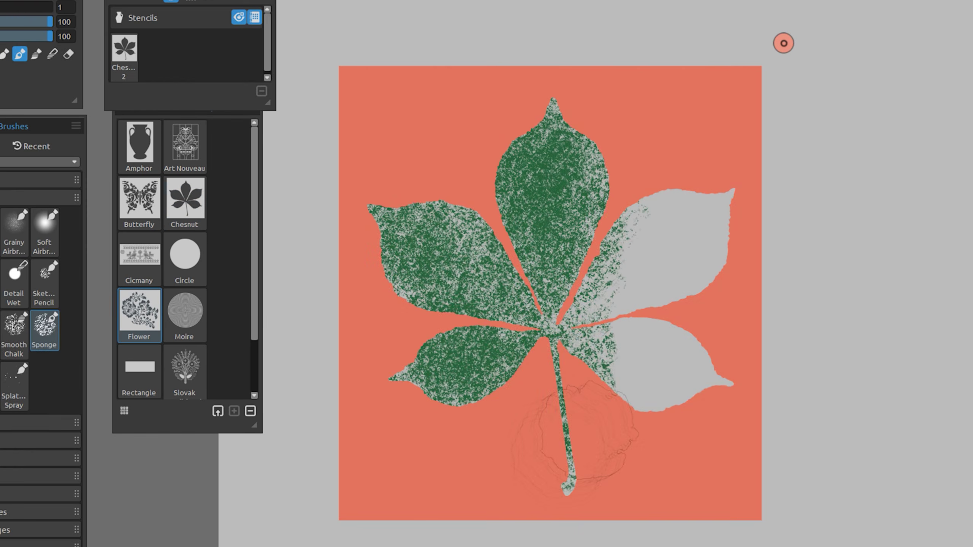
Sponge dark green through the Chesnut stencil, scale the stencil down slightly and sponge light green over the leaf
mouse_move(556, 268)
mouse_down()
mouse_move(659, 249)
mouse_move(783, 169)
mouse_up()
mouse_move(778, 47)
mouse_down()
mouse_move(770, 56)
mouse_move(777, 47)
mouse_up()
drag(575, 111, 590, 157)
click(239, 17)
click(239, 18)
key(ctrl+z)
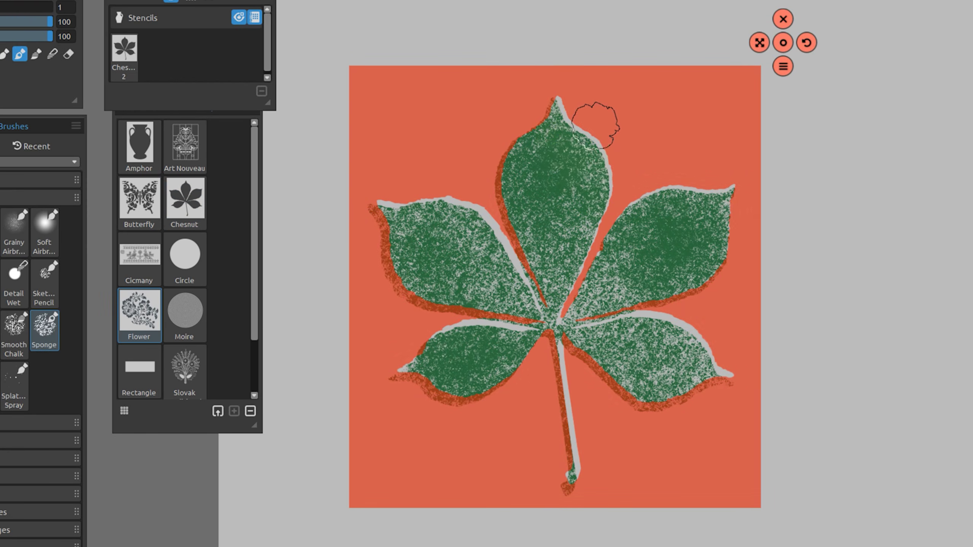
mouse_move(565, 103)
mouse_down()
mouse_move(557, 98)
mouse_move(547, 360)
mouse_move(720, 188)
mouse_up()
Shrink the Chesnut stencil further, sponge a darker green through the smaller leaf, and remove the stencil
mouse_move(785, 45)
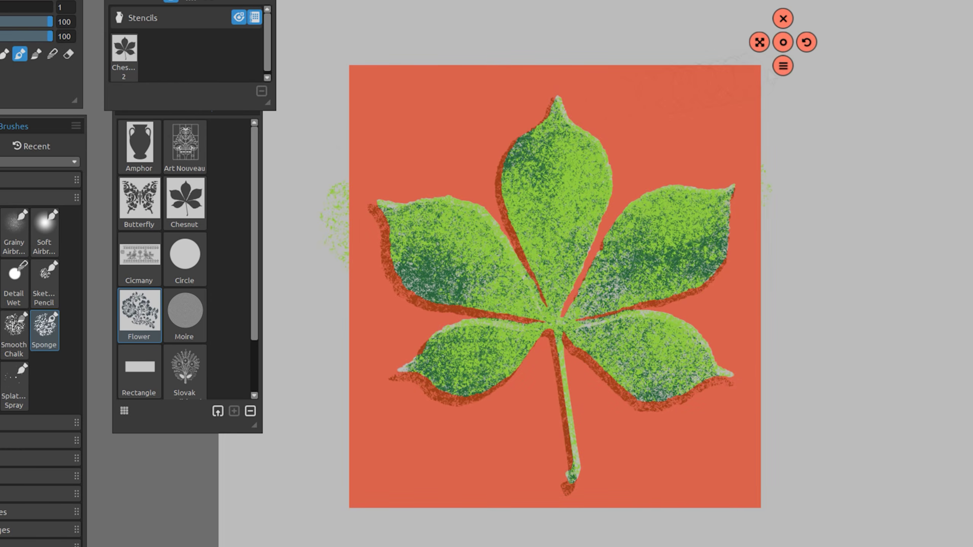
click(783, 66)
drag(760, 42, 732, 72)
drag(757, 70, 753, 70)
drag(556, 146, 552, 246)
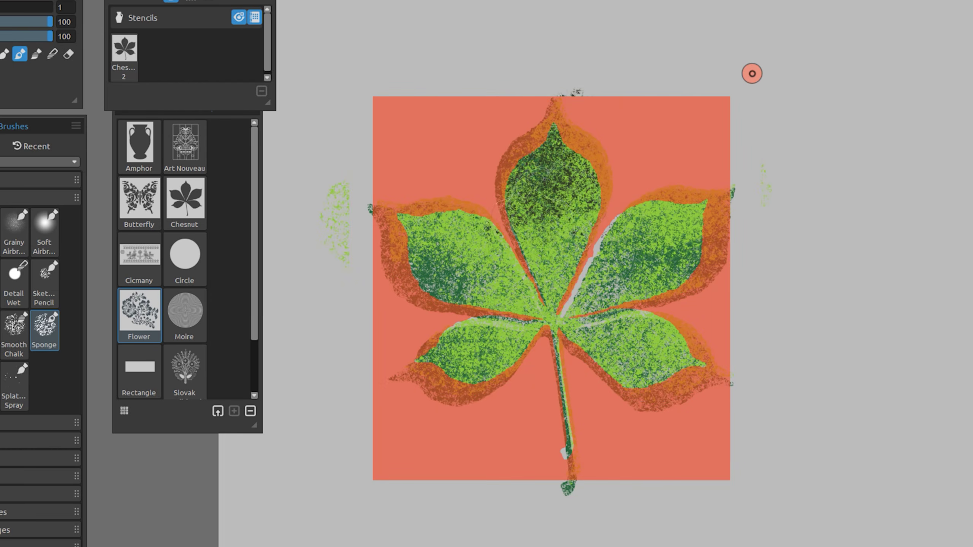
drag(621, 329, 568, 453)
click(752, 50)
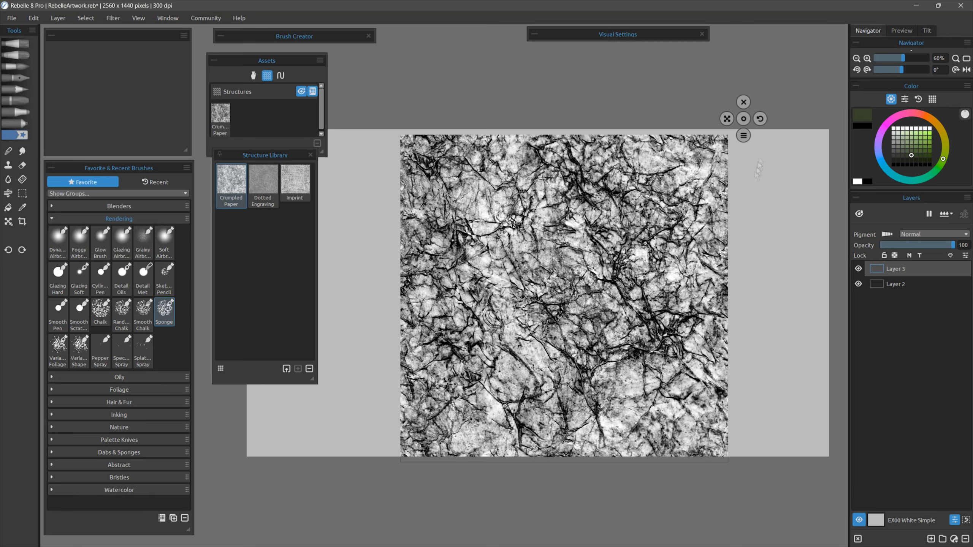
Rotate the Crumpled Paper structure counterclockwise through several angles
mouse_move(739, 113)
mouse_down()
mouse_move(784, 426)
mouse_move(320, 364)
mouse_move(400, 478)
mouse_move(380, 467)
mouse_move(486, 358)
mouse_move(421, 425)
mouse_move(397, 215)
mouse_move(454, 119)
mouse_move(505, 204)
mouse_move(487, 186)
mouse_move(453, 196)
mouse_move(515, 166)
mouse_up()
click(384, 495)
click(400, 531)
click(437, 443)
click(441, 519)
click(437, 135)
click(437, 212)
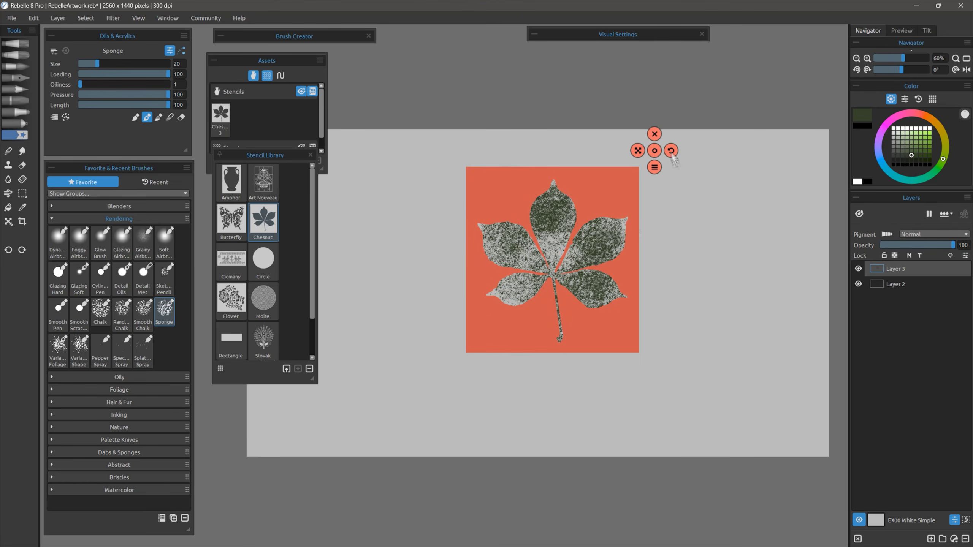
Rotate the Chesnut stencil and the Cross 3 path counterclockwise
drag(673, 157, 599, 102)
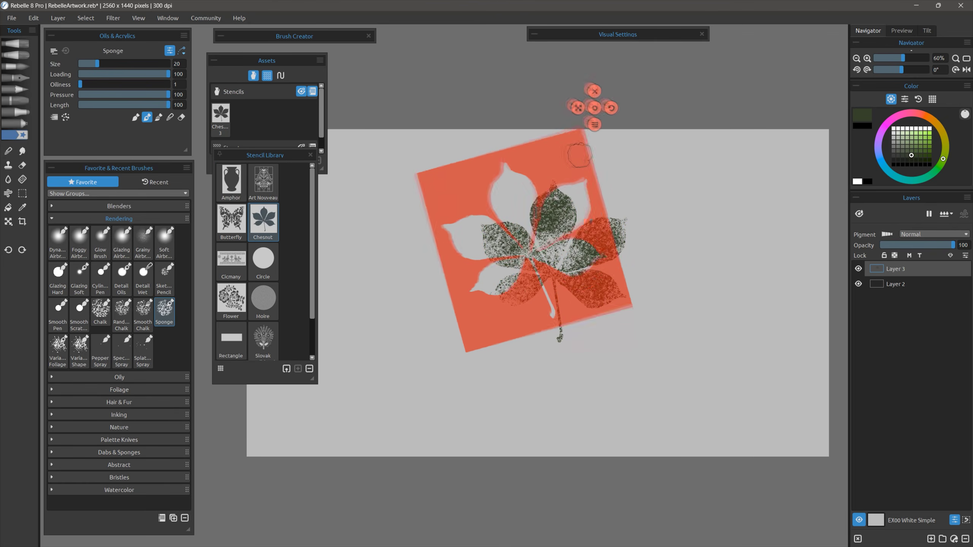
drag(533, 272, 428, 315)
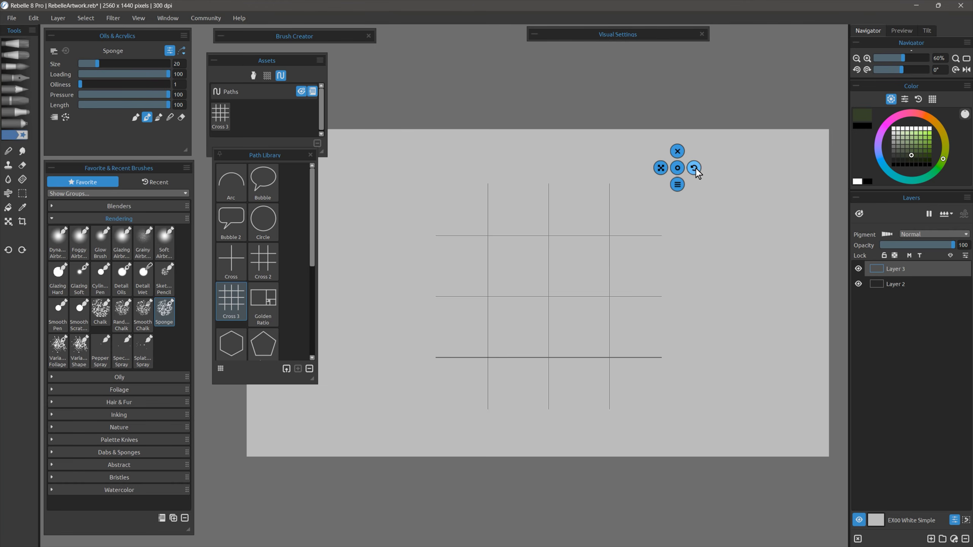
drag(696, 171, 436, 168)
click(420, 184)
click(424, 241)
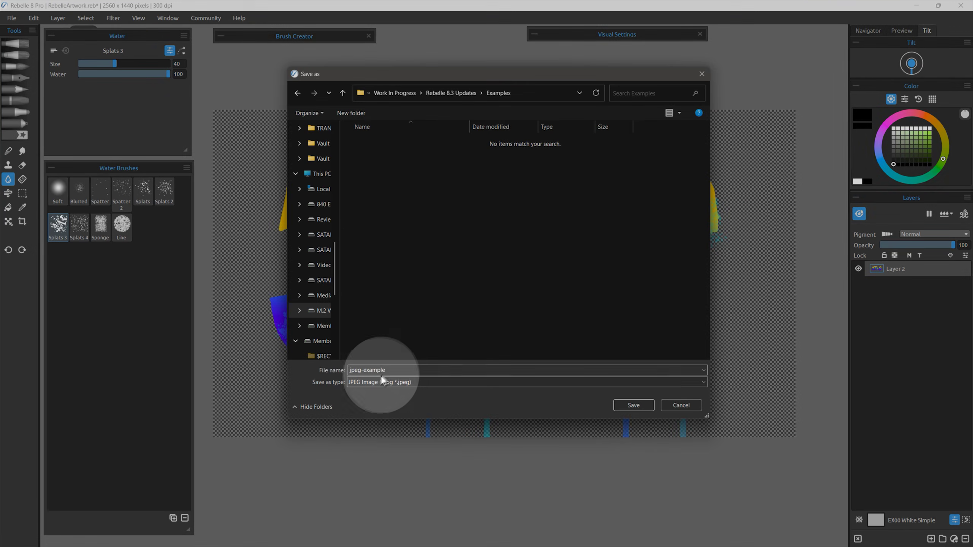
Save the JPEG lettering artwork as a JPEG named jpeg-example and open the export's background color choice
click(628, 404)
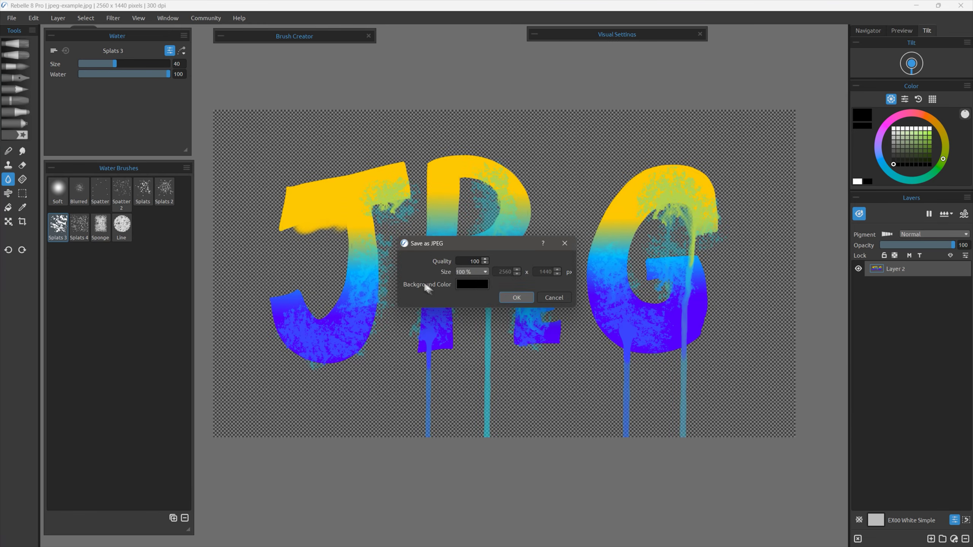
click(467, 283)
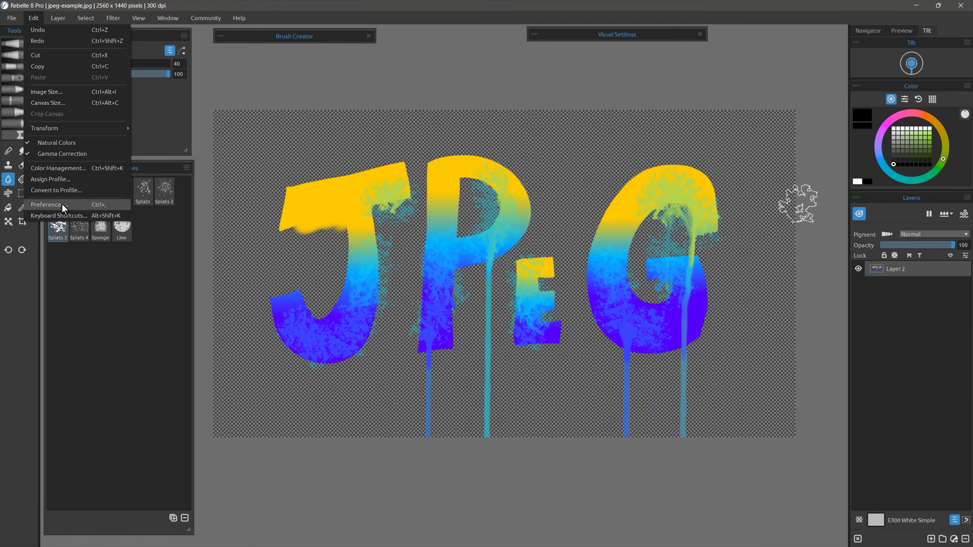
Open the color selection for the default JPEG background color in the general preferences
click(62, 204)
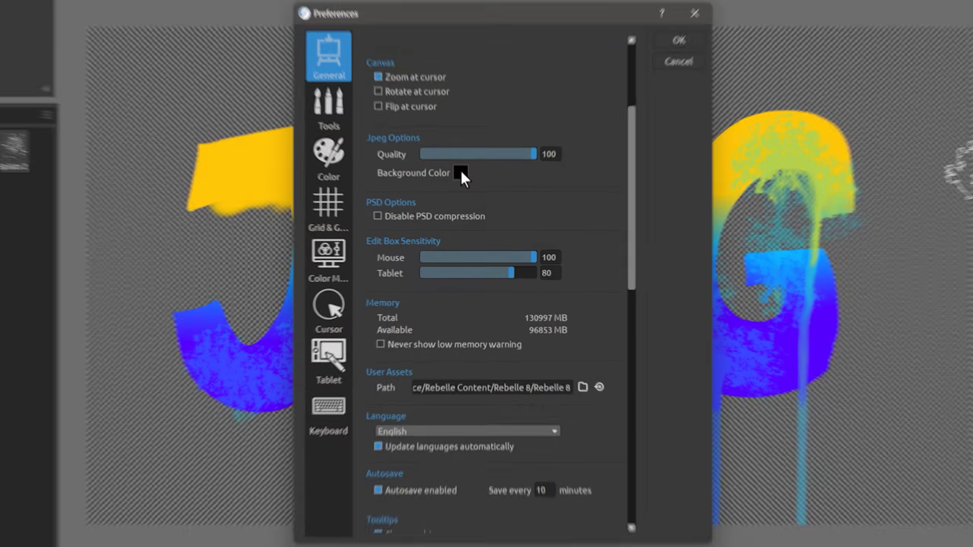
click(459, 206)
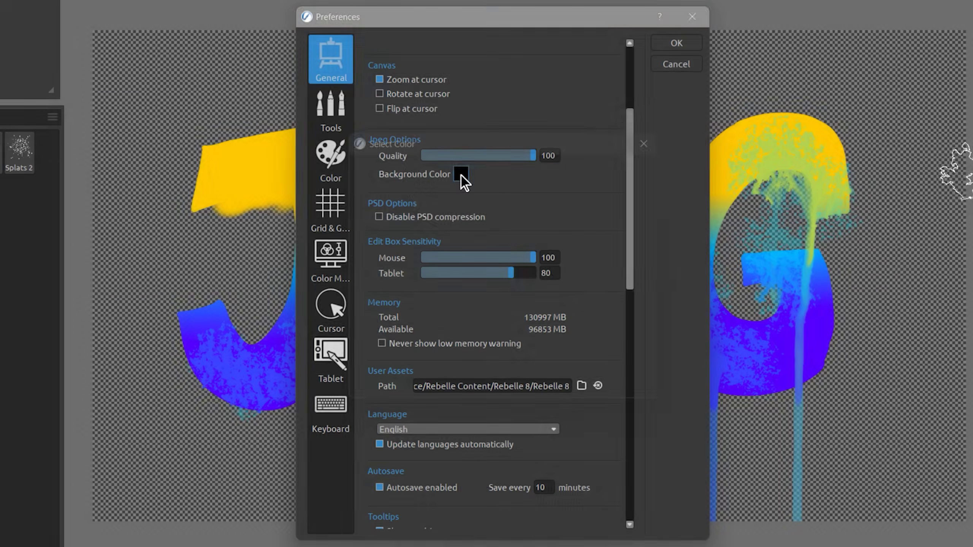
click(475, 251)
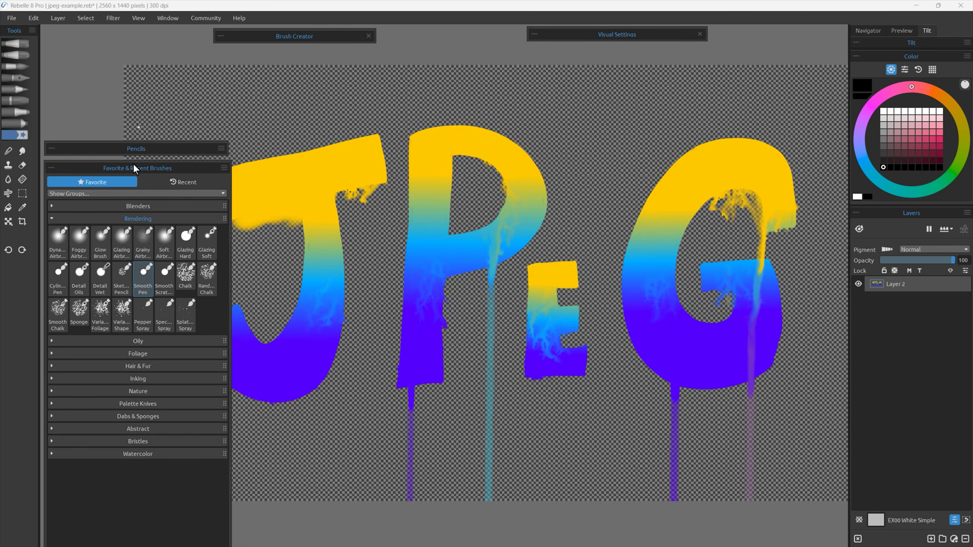
Paint water across the JPEG lettering with the Splats 3 water brush and remove the water with Fast Dry
click(8, 179)
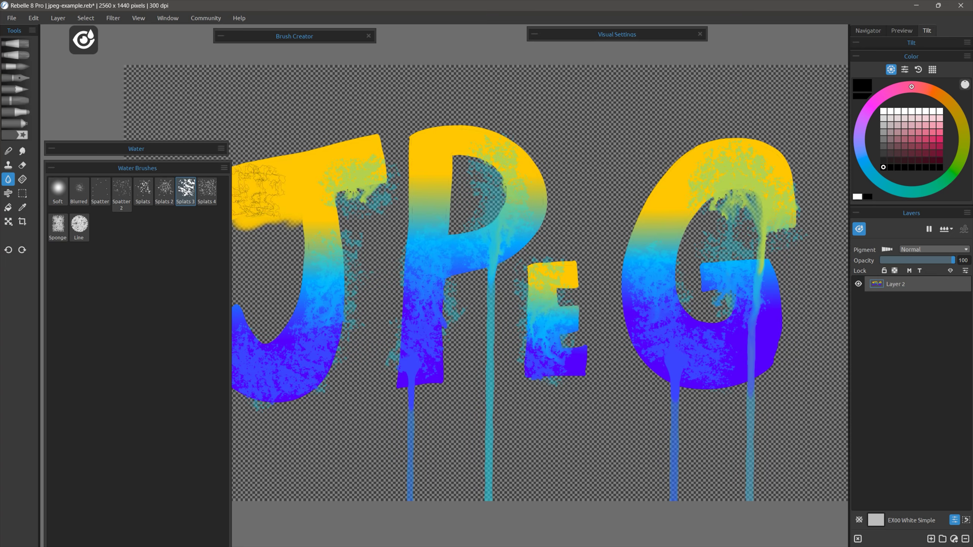
mouse_move(265, 190)
mouse_down()
mouse_move(436, 183)
mouse_move(307, 321)
mouse_move(690, 330)
mouse_up()
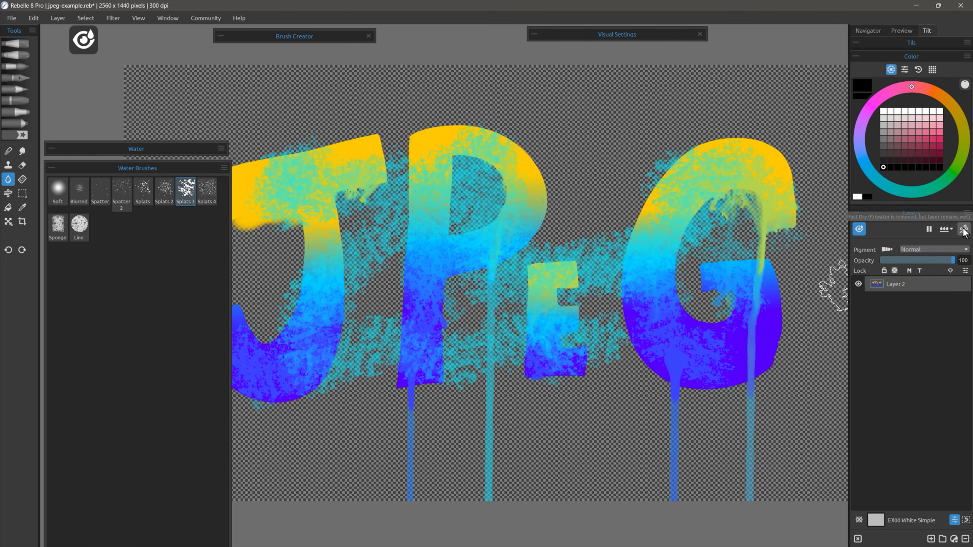
click(964, 230)
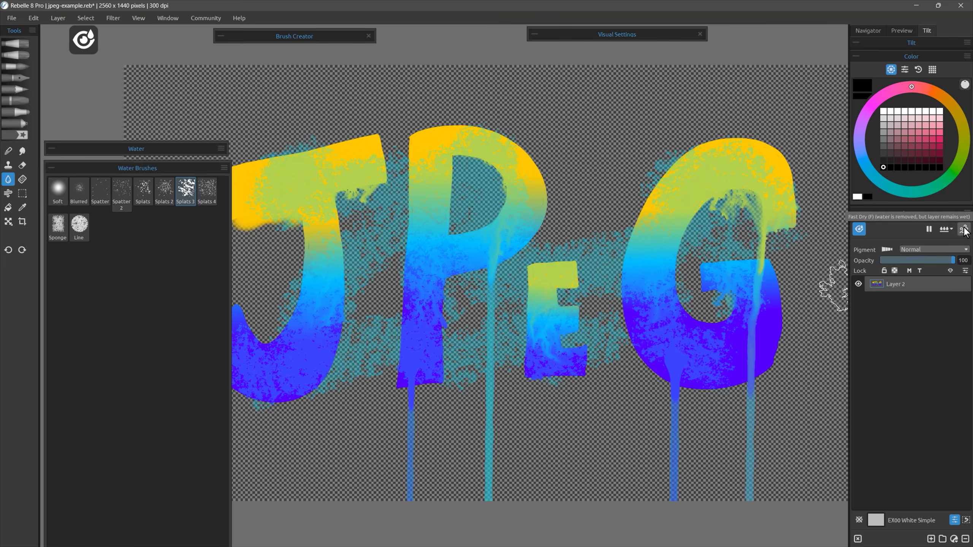
Open the Show notifications choices in the General preferences
click(33, 18)
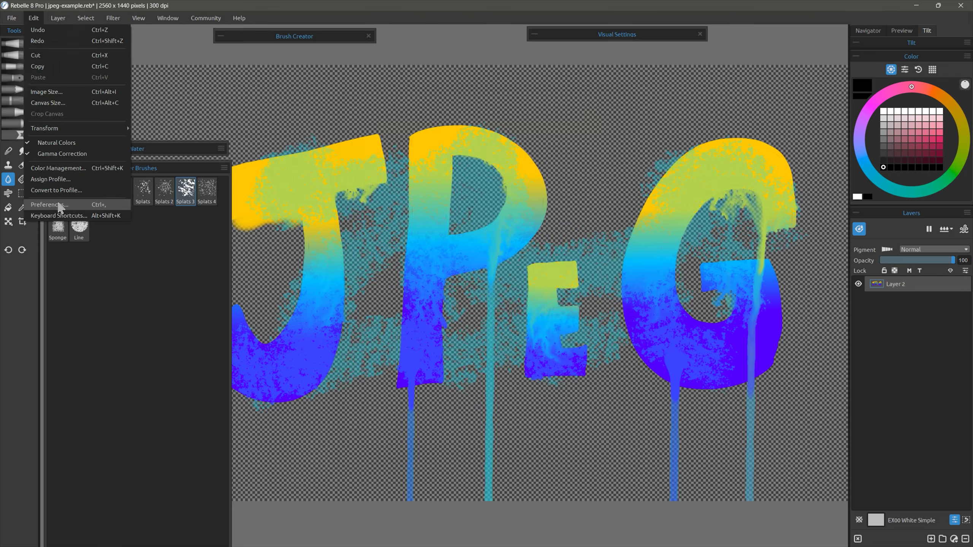
click(49, 204)
drag(571, 189, 571, 315)
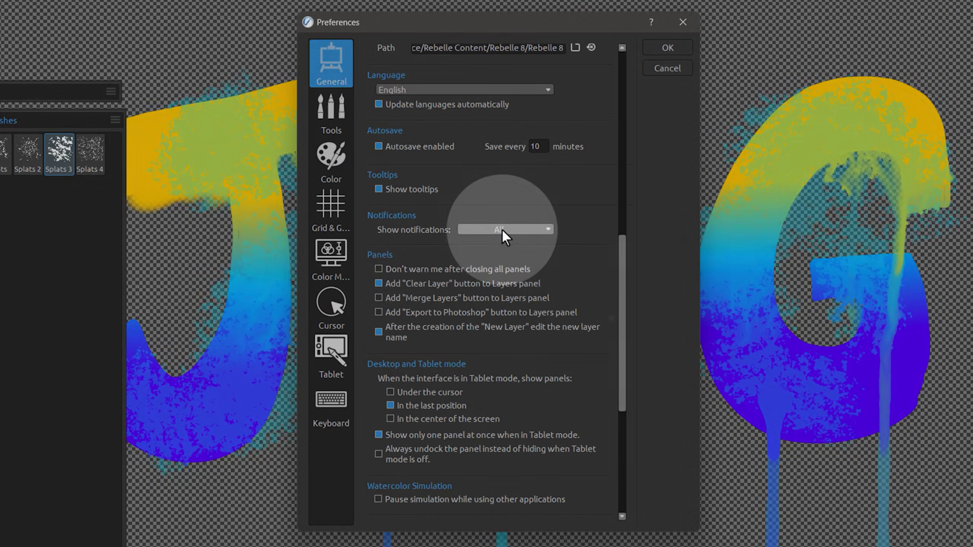
click(502, 229)
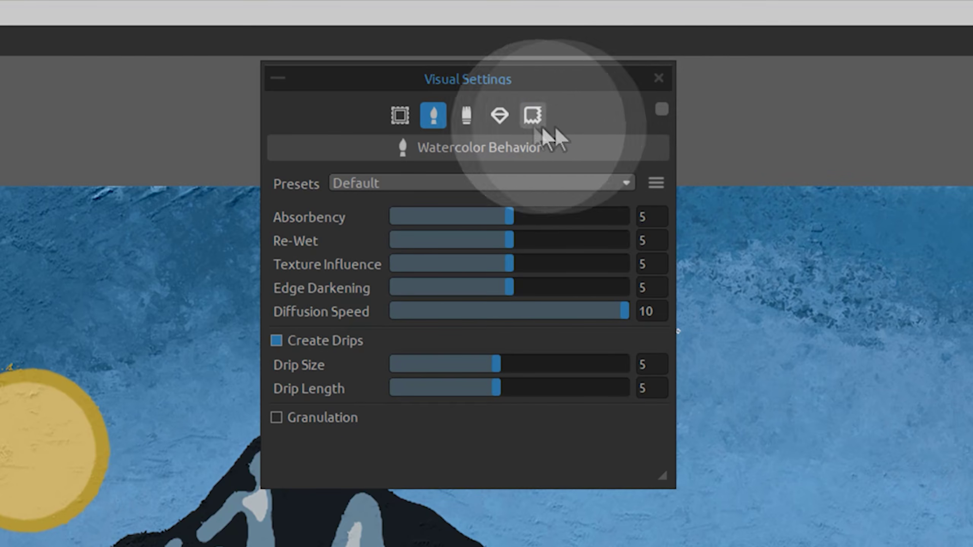
View the Metallic Materials, Oils & Acrylics, Rendering and Watercolor Behavior sections of Visual Settings one at a time
click(499, 115)
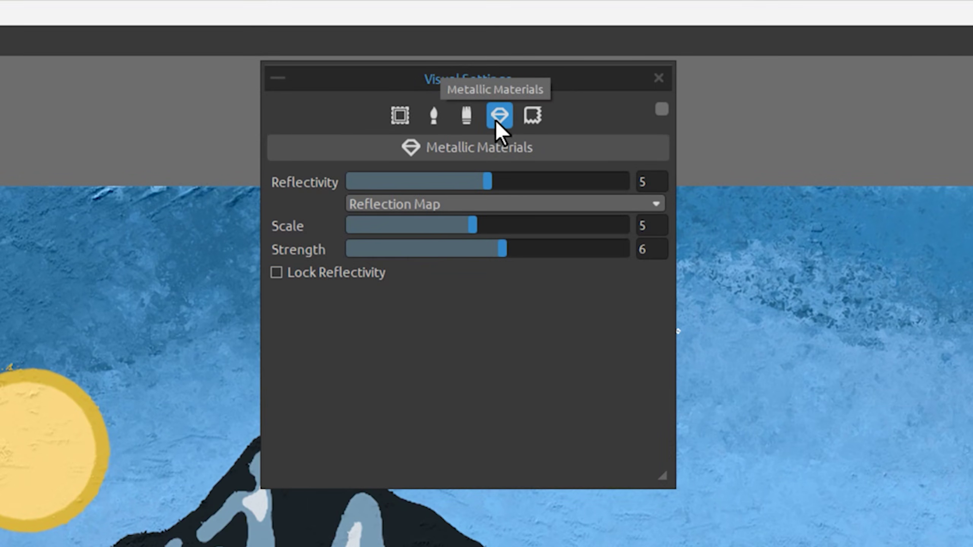
click(467, 115)
click(400, 115)
click(433, 115)
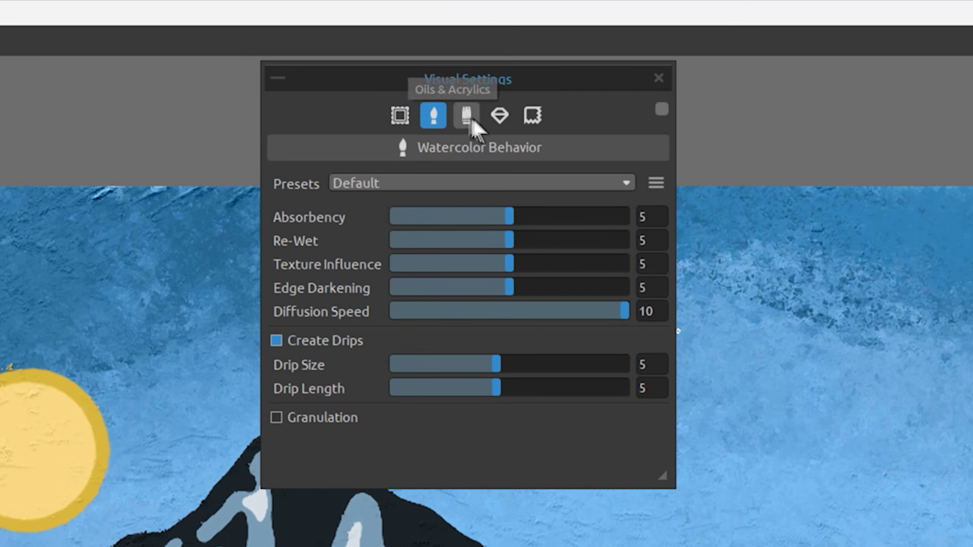
Enable Multi View in Visual Settings, add Oils & Acrylics and Rendering beside Watercolor Behavior, and resize the panel to fit them
click(661, 109)
click(467, 116)
click(400, 122)
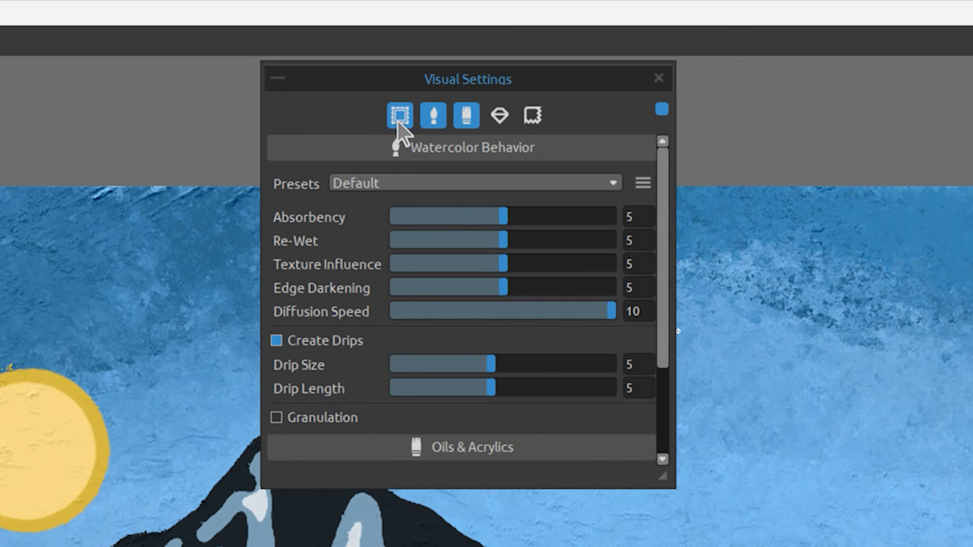
drag(664, 477, 701, 381)
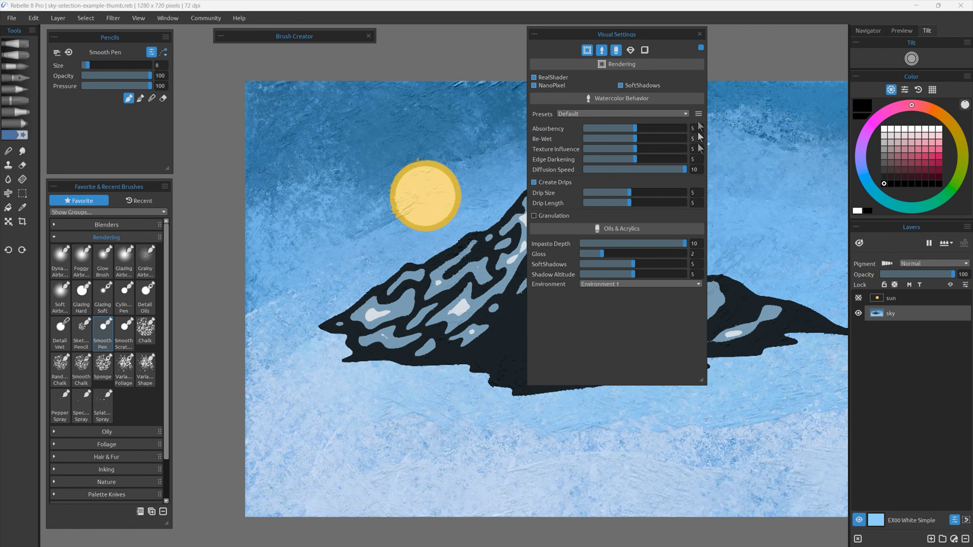
Switch Multi View off, on and off again in Visual Settings, ending with only Watercolor Behavior displayed
click(700, 47)
click(616, 50)
click(602, 50)
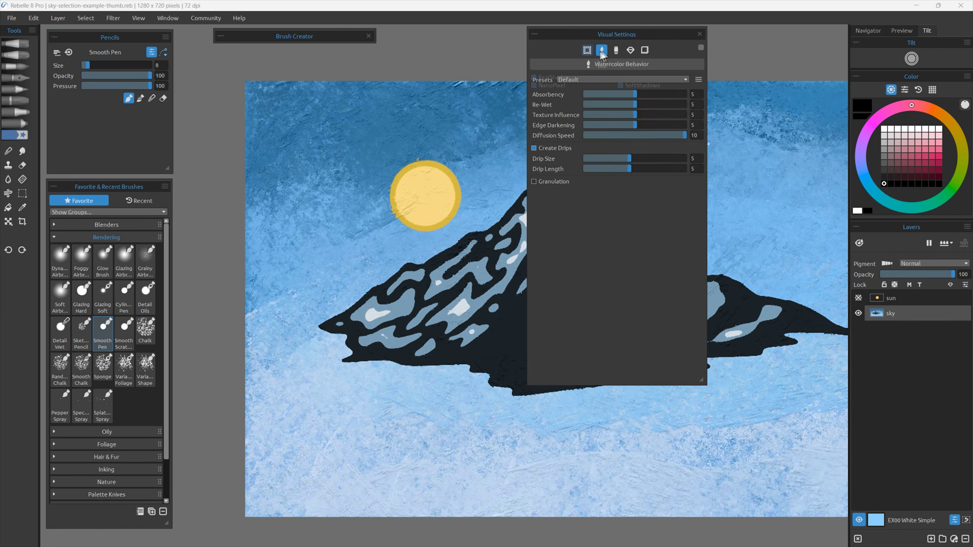
click(698, 48)
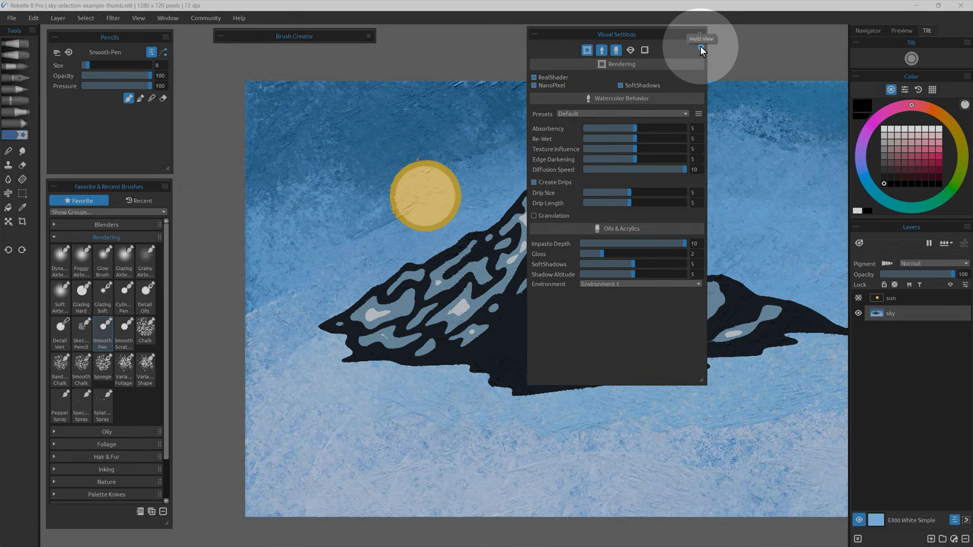
click(700, 48)
click(602, 50)
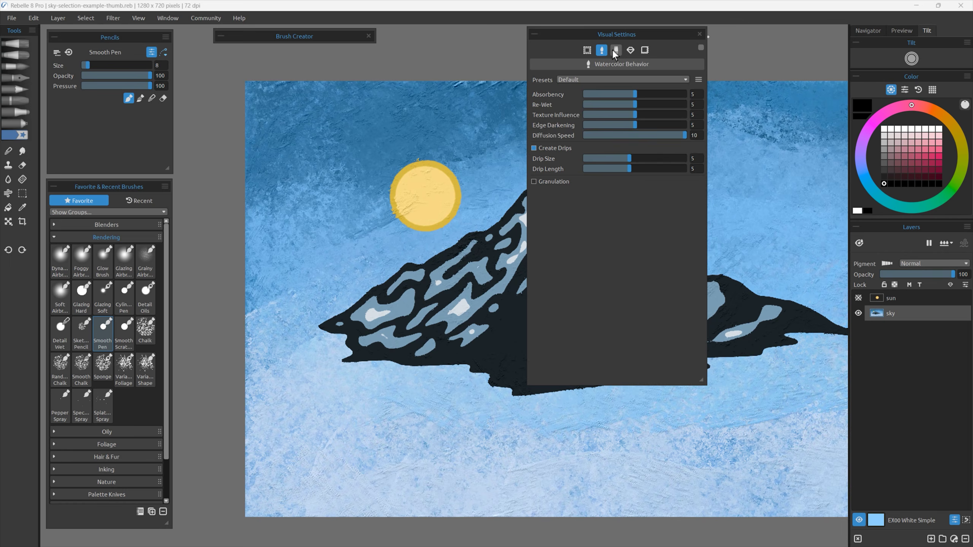
Check the Oils & Acrylics section and shrink the Visual Settings panel to the height of the Watercolor Behavior section
click(616, 50)
click(602, 50)
drag(706, 384, 696, 196)
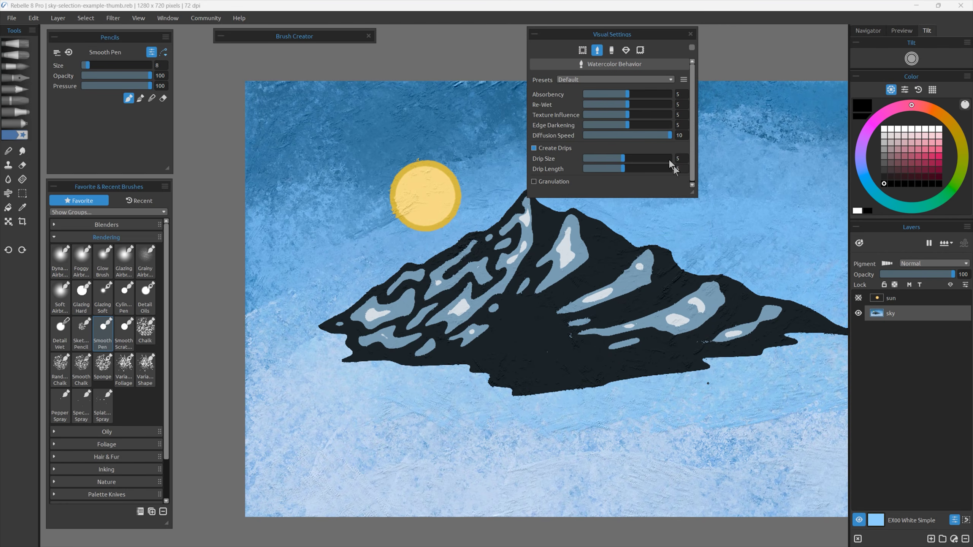
Examine the Rendering, Watercolor Behavior, Oils & Acrylics and Metallic Materials sections individually in the compact Visual Settings panel
click(583, 50)
click(597, 50)
click(612, 50)
click(597, 50)
click(582, 50)
click(597, 50)
click(612, 50)
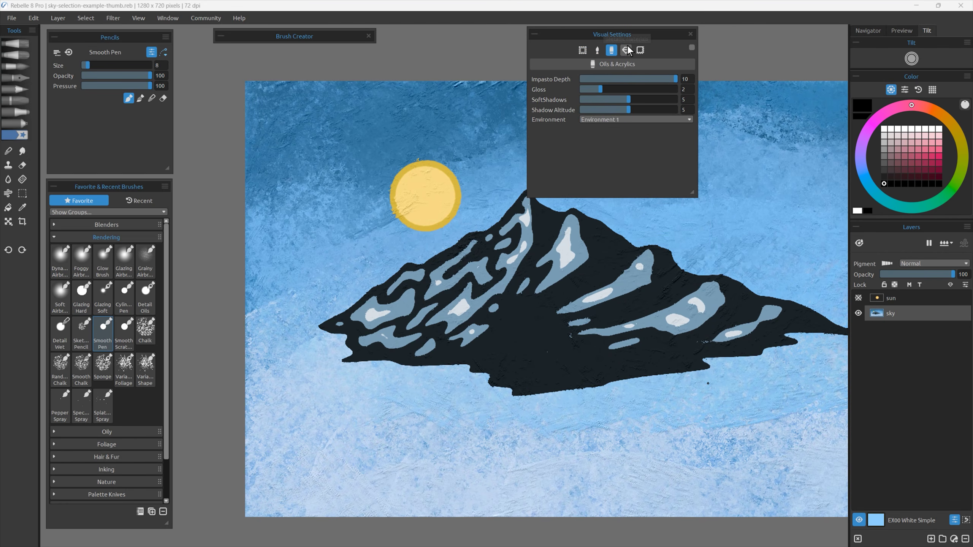
click(627, 49)
click(612, 50)
click(598, 50)
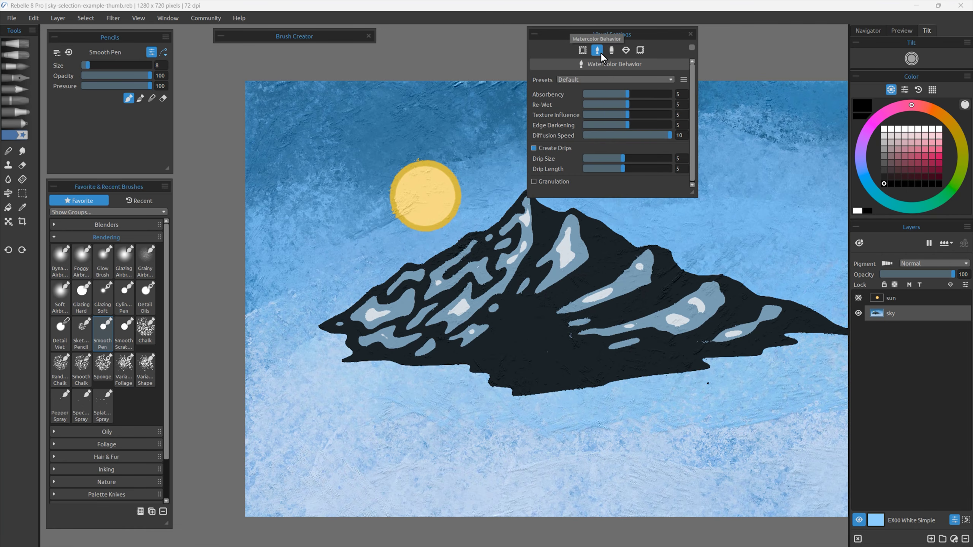
Lower the Impasto Depth of the purple and green seascape painting in the Oils & Acrylics visual settings
click(15, 17)
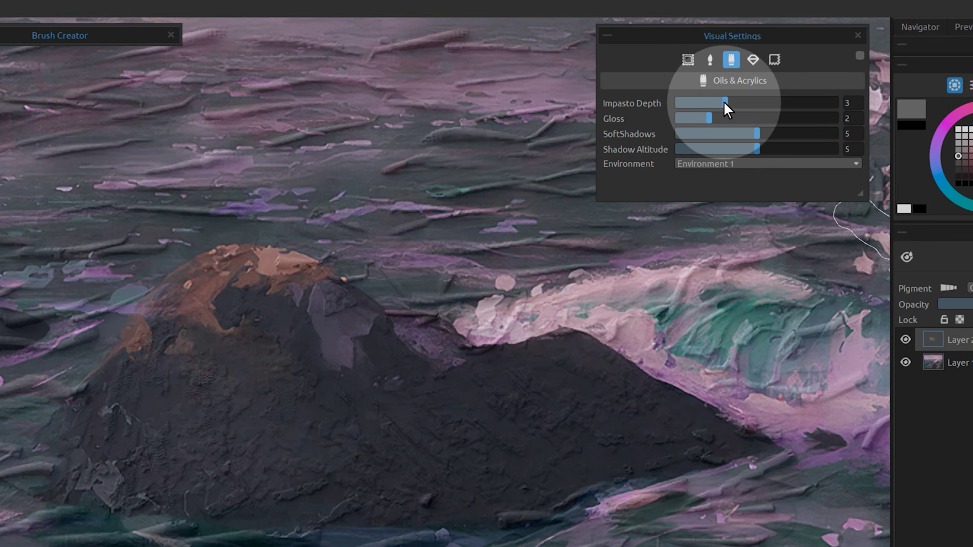
mouse_move(723, 102)
mouse_down()
mouse_move(668, 106)
mouse_move(710, 109)
mouse_up()
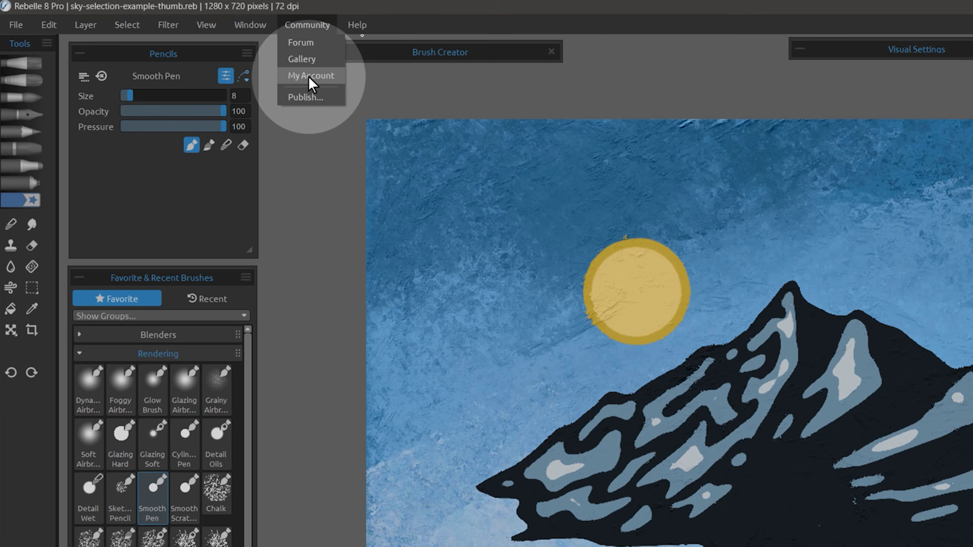
mouse_move(357, 26)
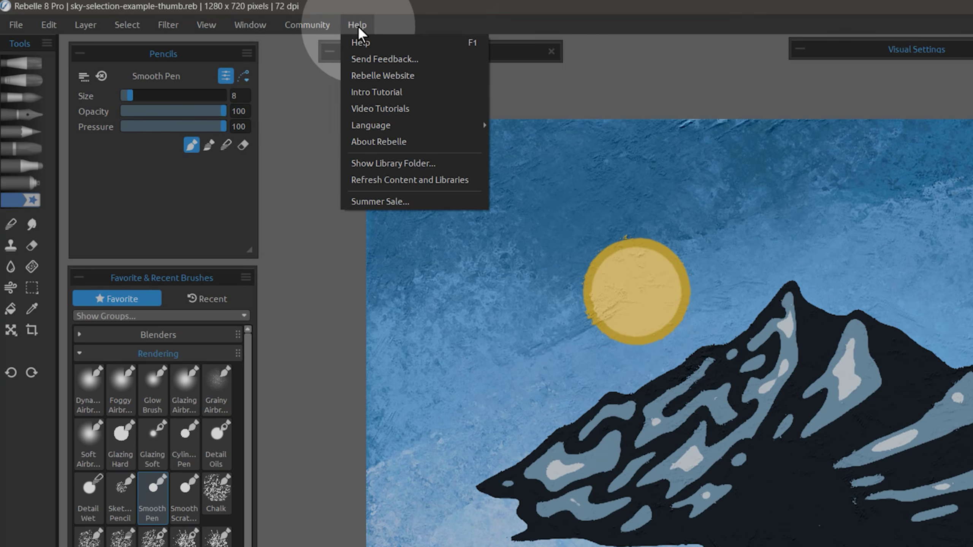